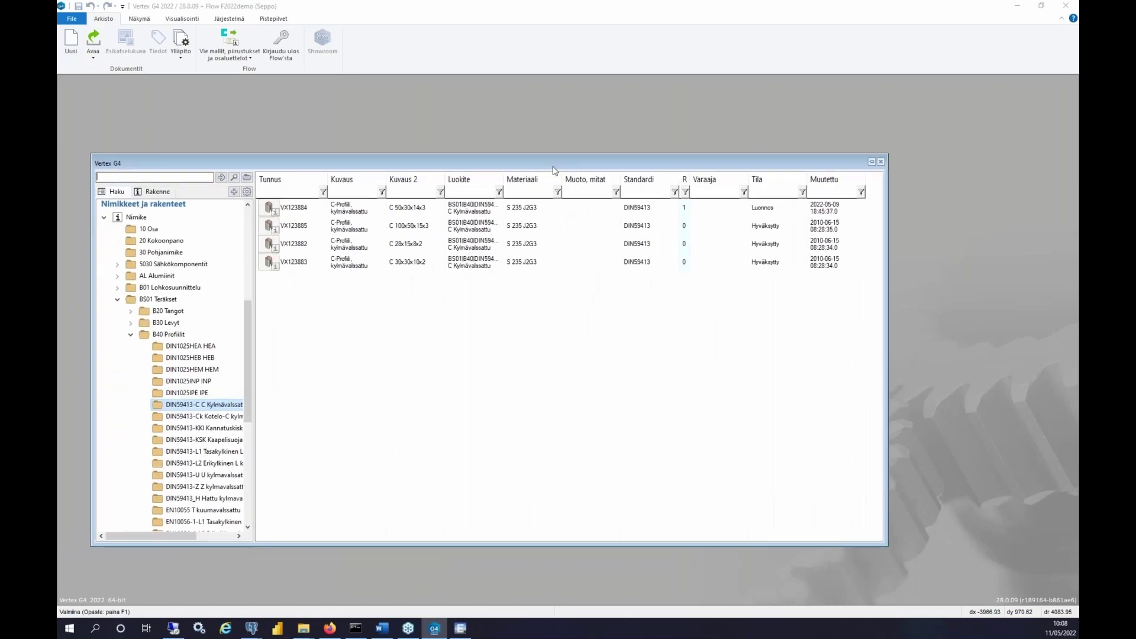
# Open the SarmioXY part from the archive history and reserve it for editing.
pyautogui.click(298, 217)
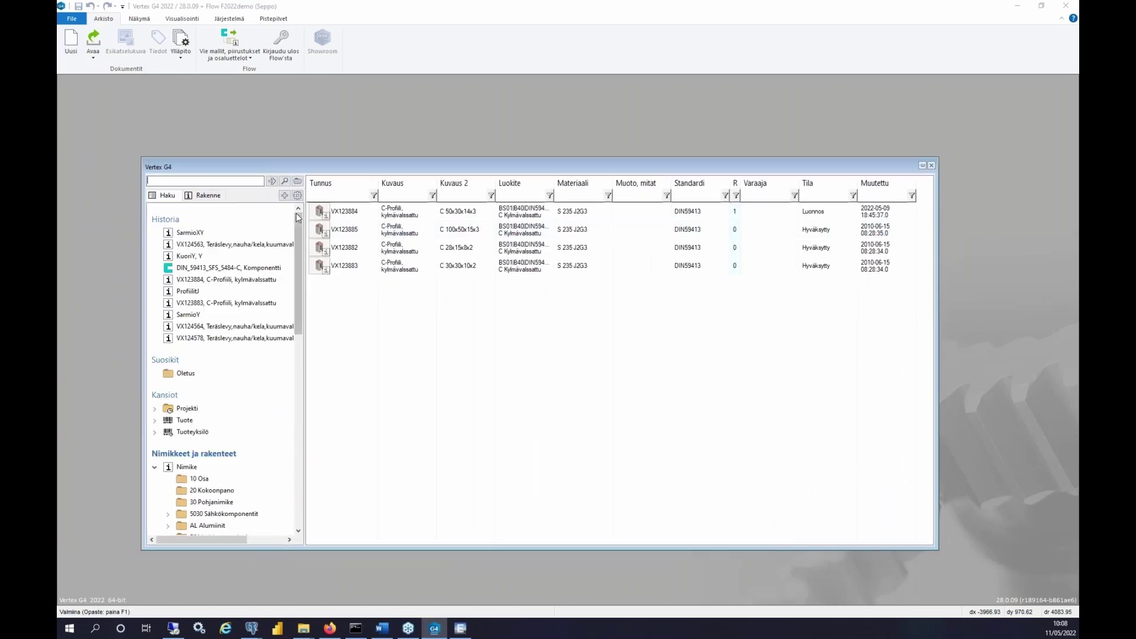
pyautogui.click(195, 233)
pyautogui.click(322, 214)
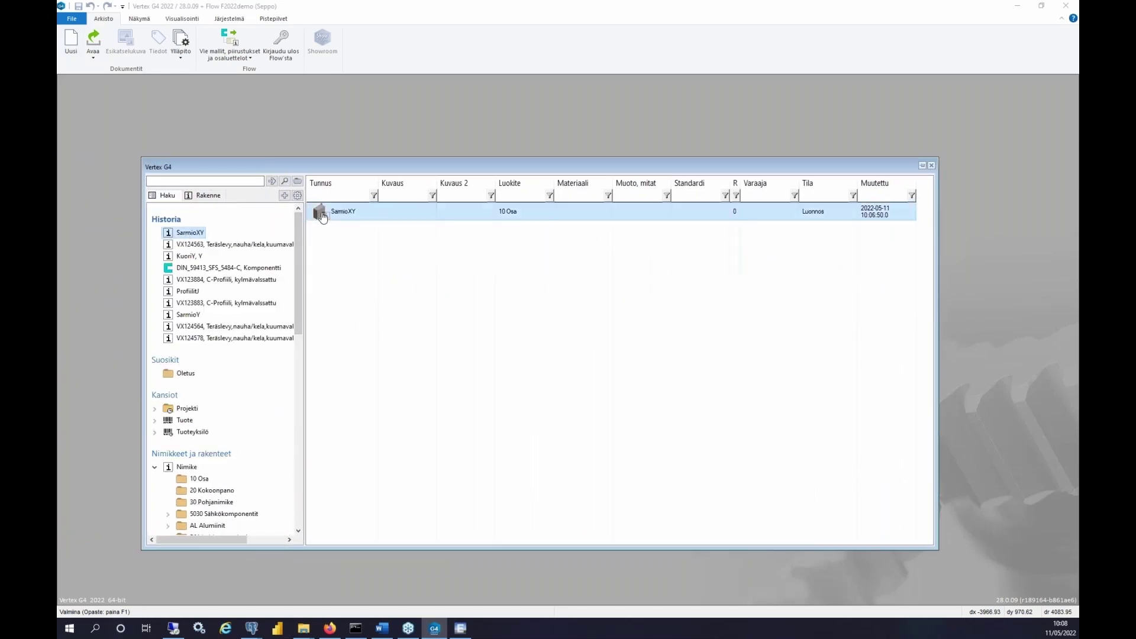
pyautogui.doubleClick(323, 214)
pyautogui.click(145, 133)
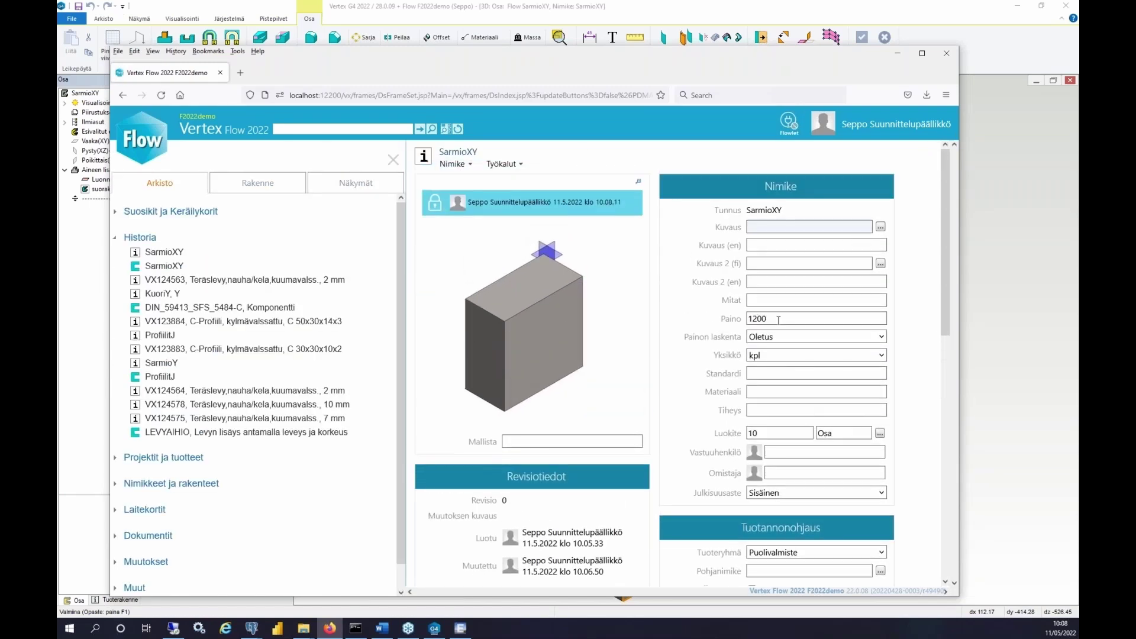
# Examine the weight and the structure section on the SarmioXY item card in Vertex Flow against the part model.
pyautogui.moveTo(768, 321)
pyautogui.scroll(-10, 675, 435)
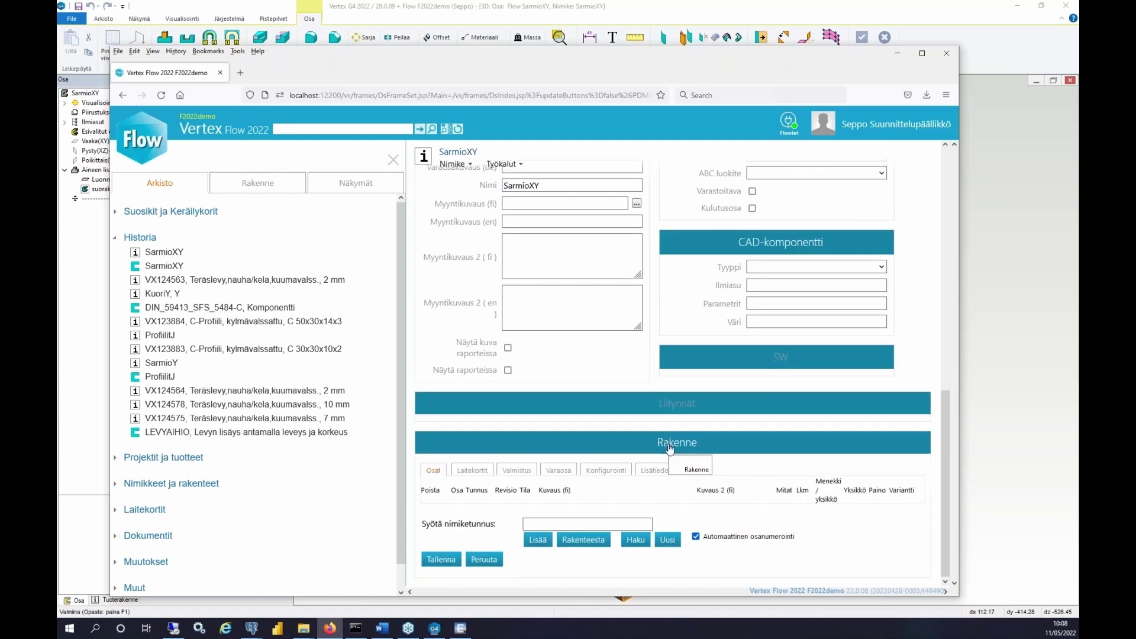
pyautogui.click(1027, 248)
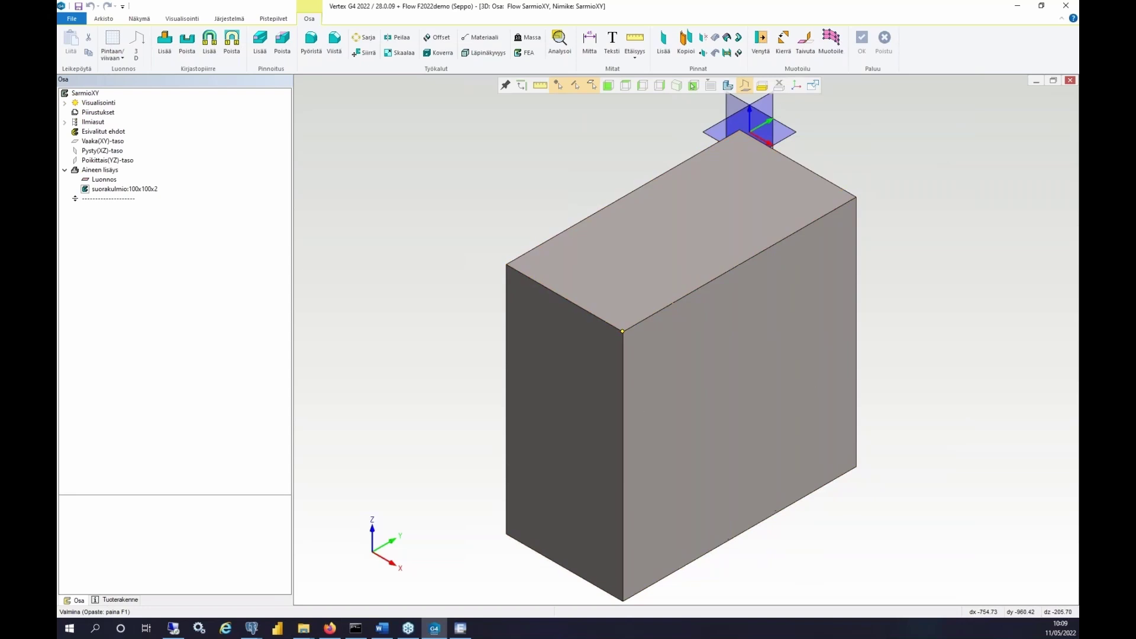
pyautogui.moveTo(646, 361)
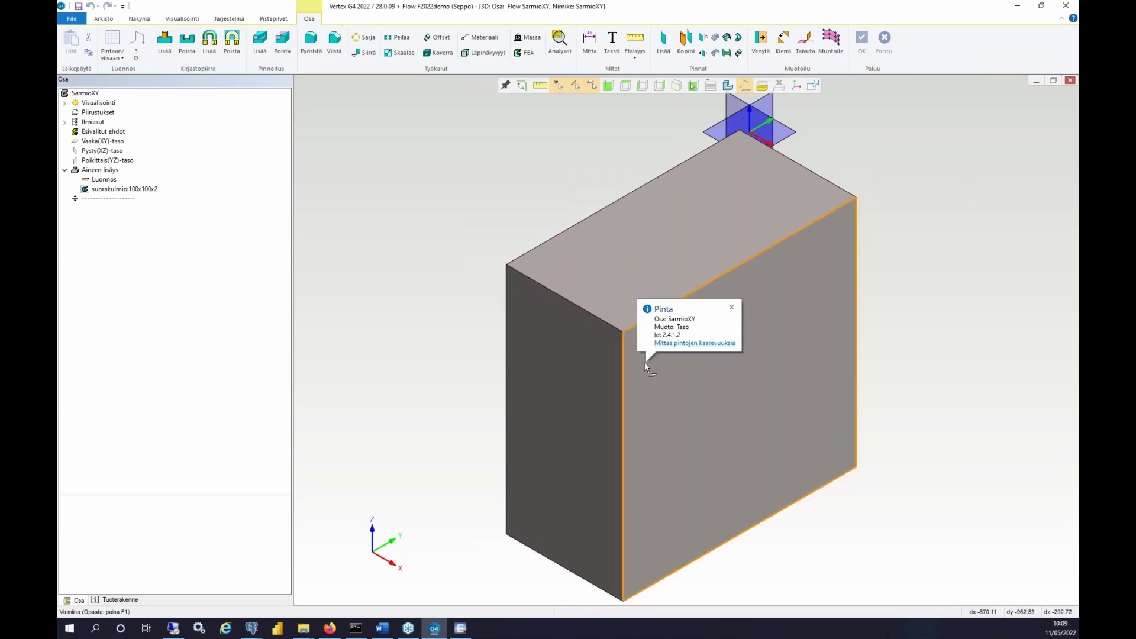
pyautogui.hotkey('alt', 'Tab')
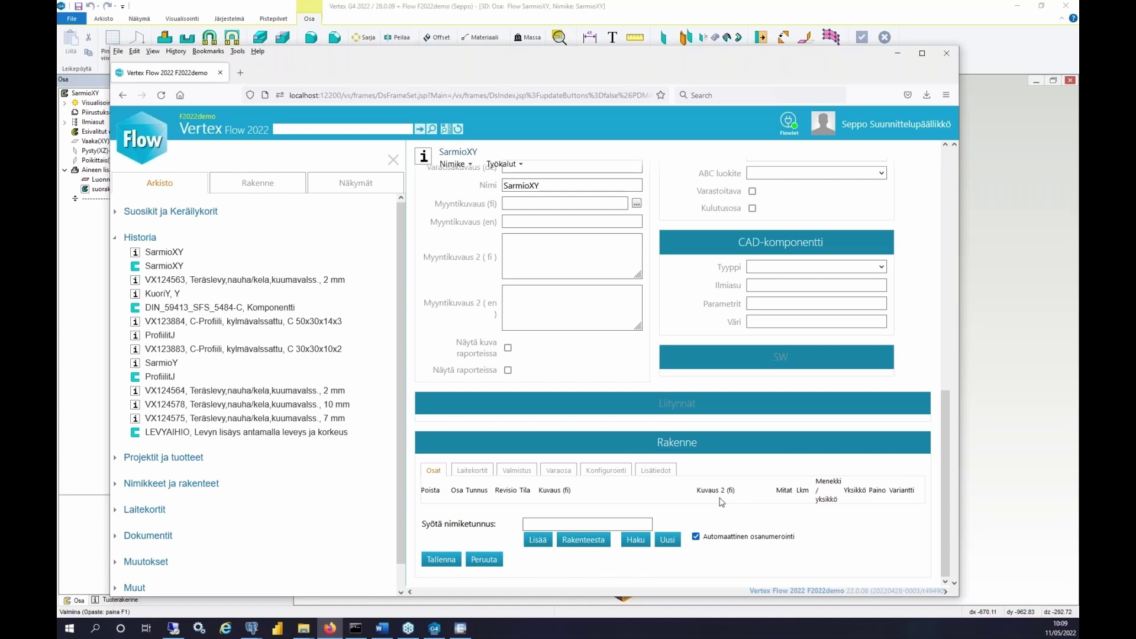
pyautogui.scroll(10, 721, 502)
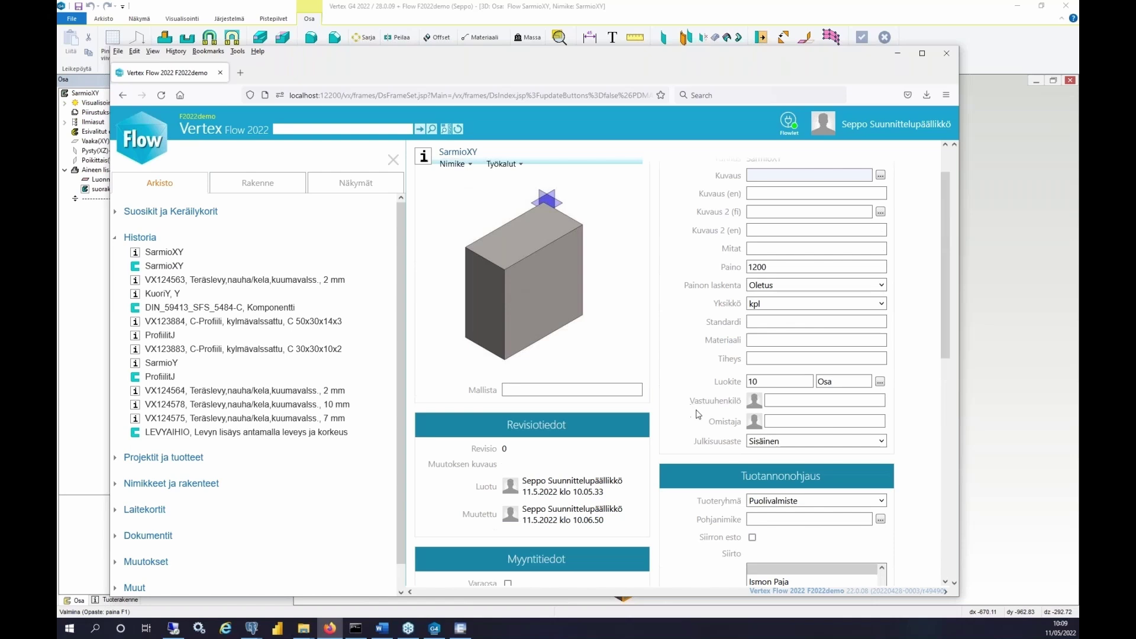
pyautogui.scroll(2, 598, 404)
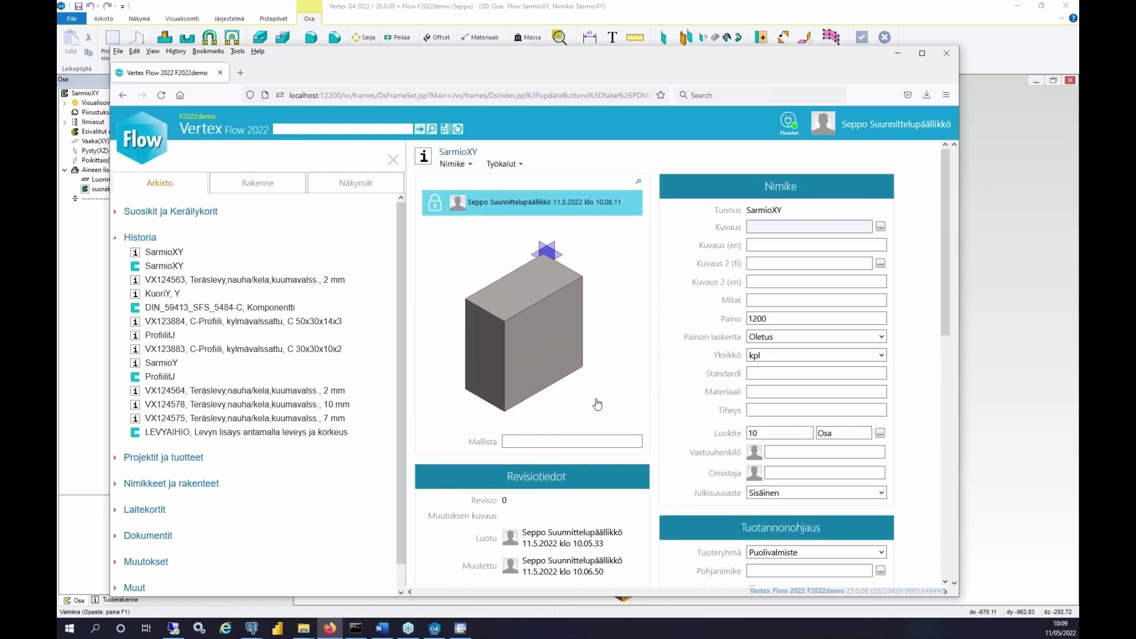
# Try to enter a density (Tiheys) of 1000 on the reserved SarmioXY item card, and go back to the model.
pyautogui.click(776, 414)
pyautogui.write('1000')
pyautogui.scroll(-5, 669, 410)
pyautogui.click(1009, 290)
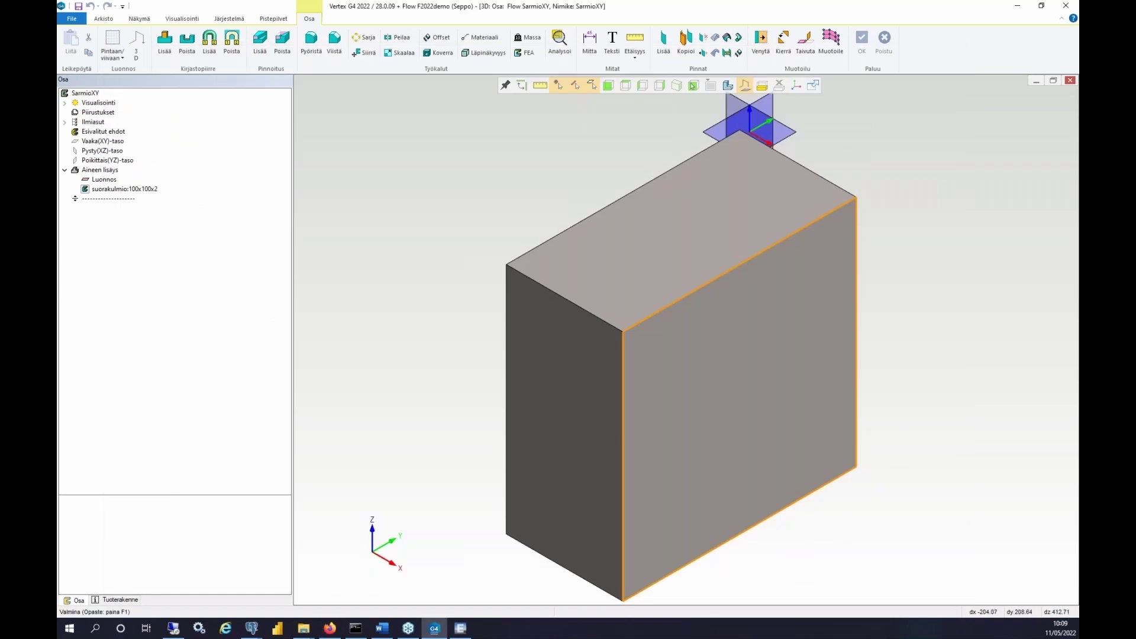
# Close the SarmioXY part model and return the item to Flow.
pyautogui.click(1071, 80)
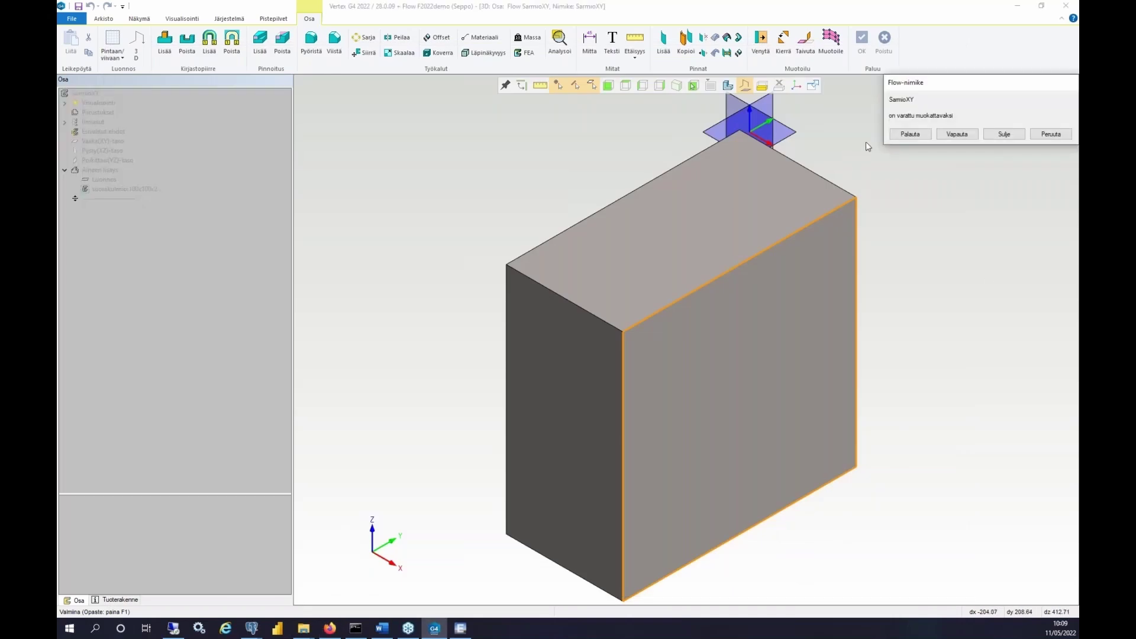
pyautogui.click(926, 136)
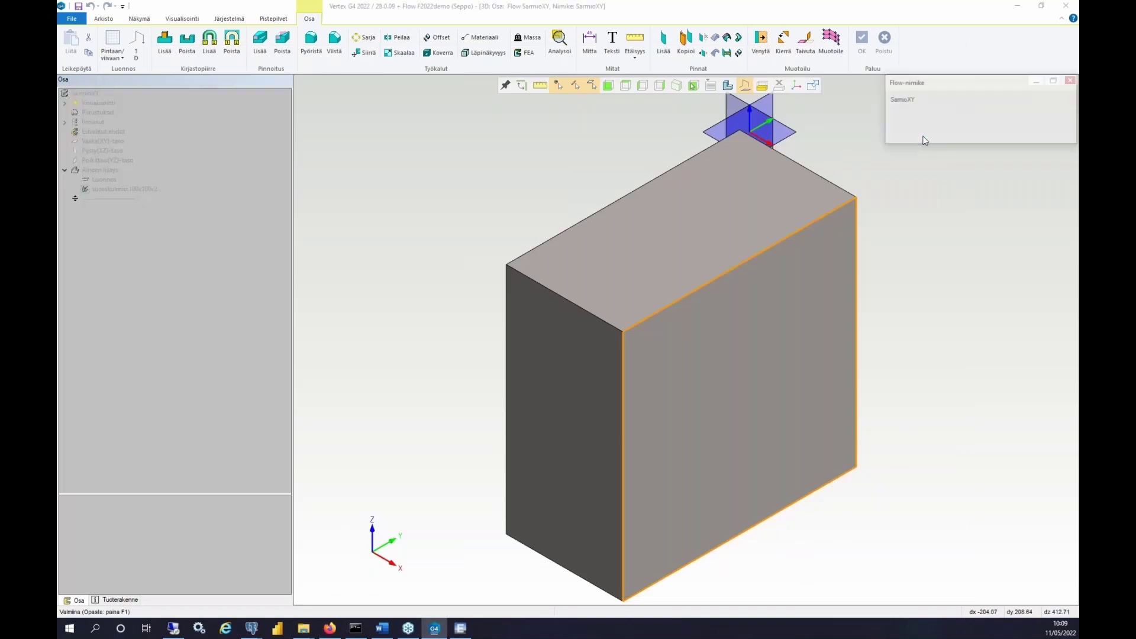
pyautogui.click(708, 288)
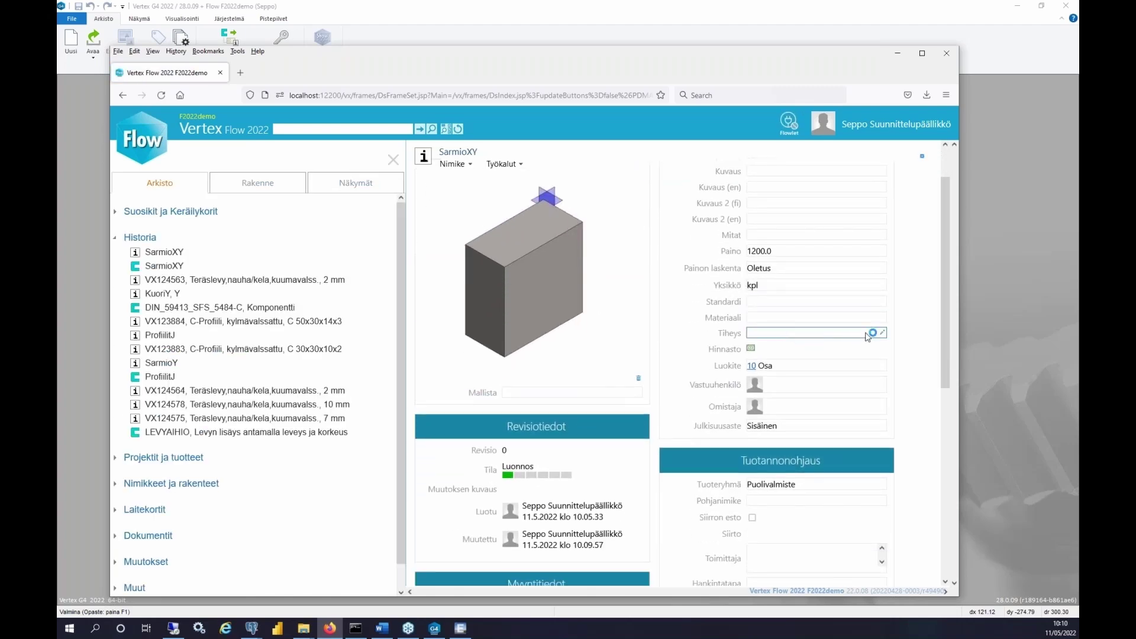
# Set the density (Tiheys) of the released SarmioXY item to 1000 in Vertex Flow.
pyautogui.click(883, 333)
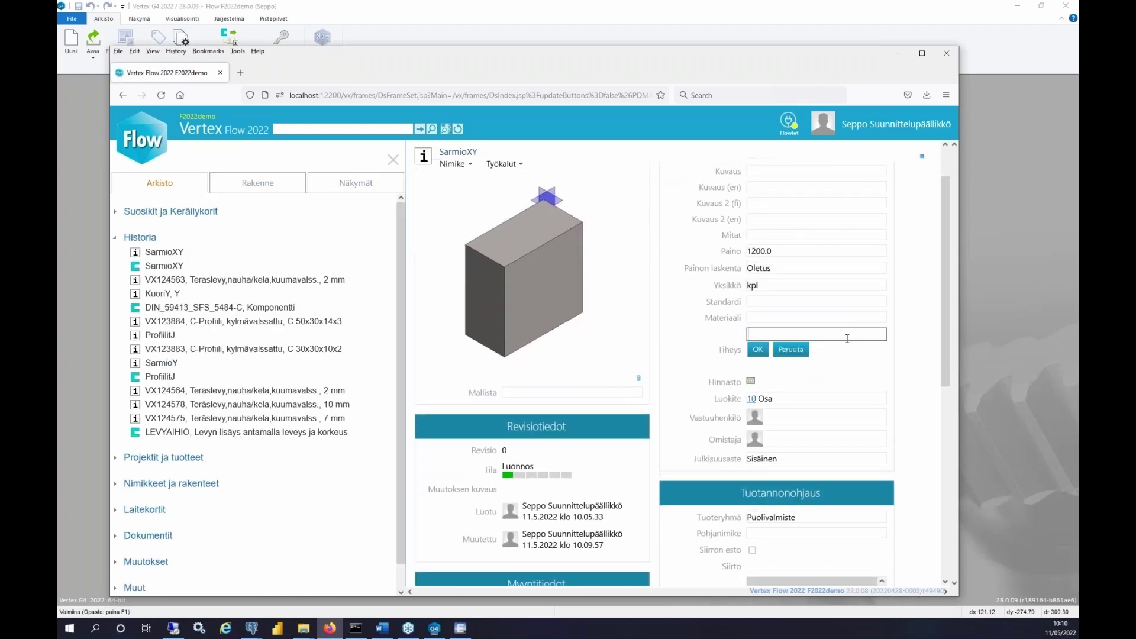
pyautogui.write('1000')
pyautogui.click(758, 349)
# Switch to Vertex G4 and reopen the SarmioXY part, reserving it for editing.
pyautogui.click(992, 290)
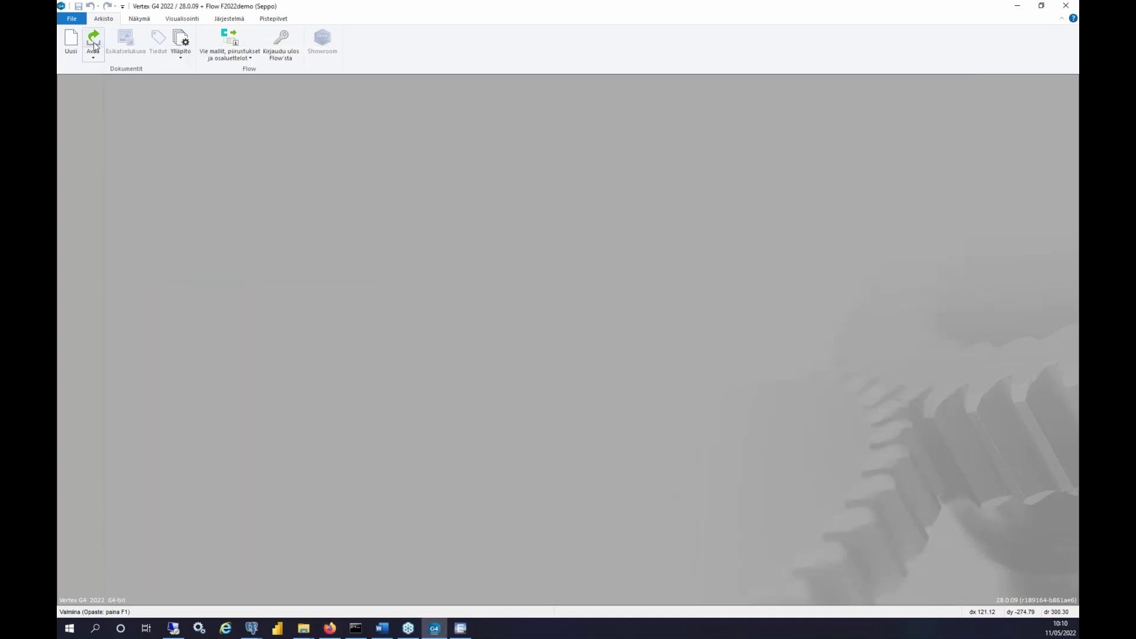
pyautogui.click(93, 39)
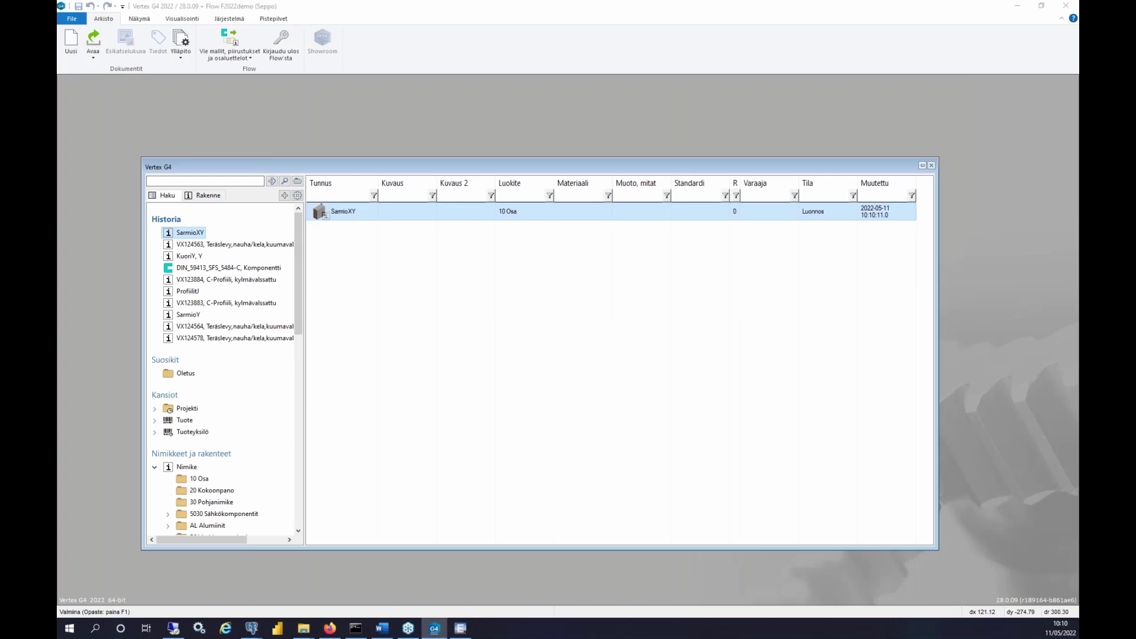
pyautogui.doubleClick(343, 213)
pyautogui.click(144, 132)
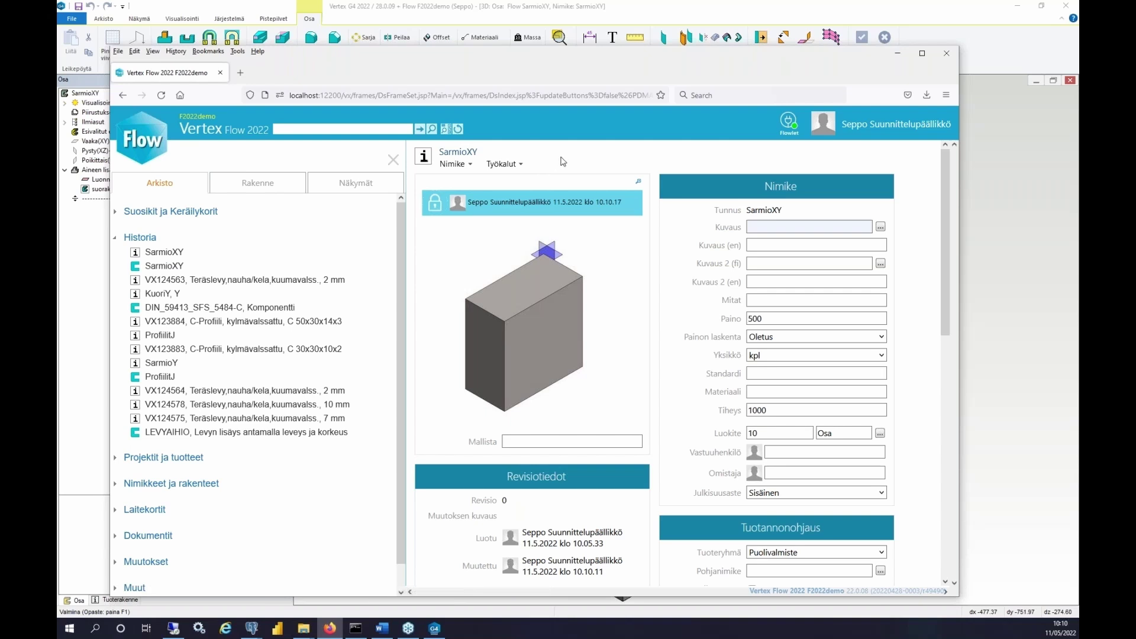
# Try to clear the density value on the reserved SarmioXY item card, and go back to the model.
pyautogui.doubleClick(779, 412)
pyautogui.press('Delete')
pyautogui.click(983, 293)
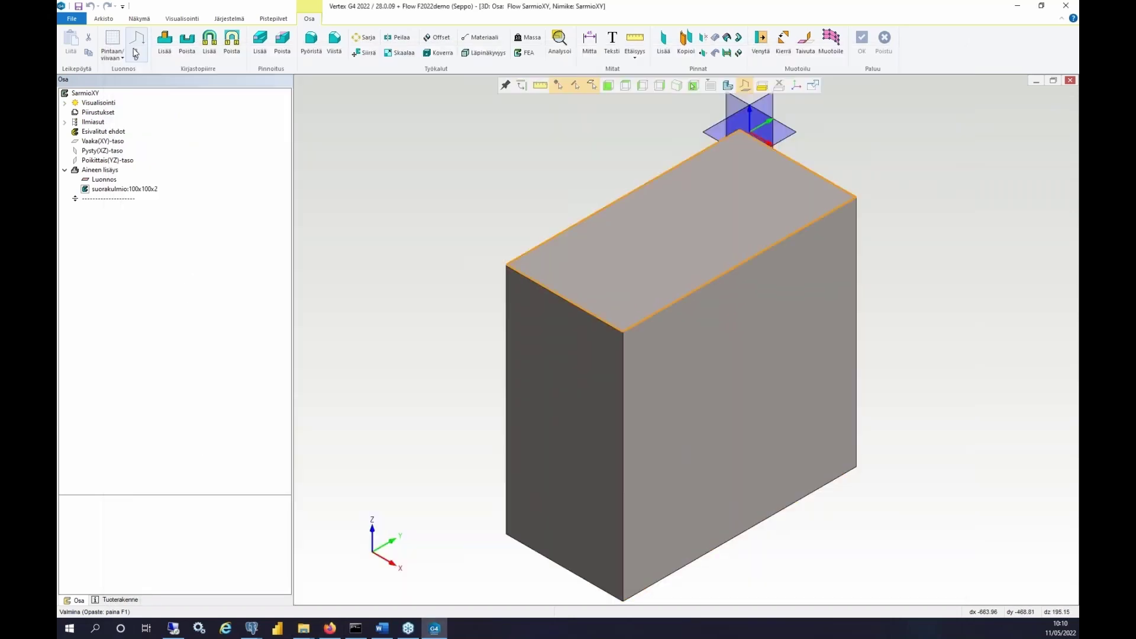
# Return the open SarmioXY part to Flow.
pyautogui.click(77, 20)
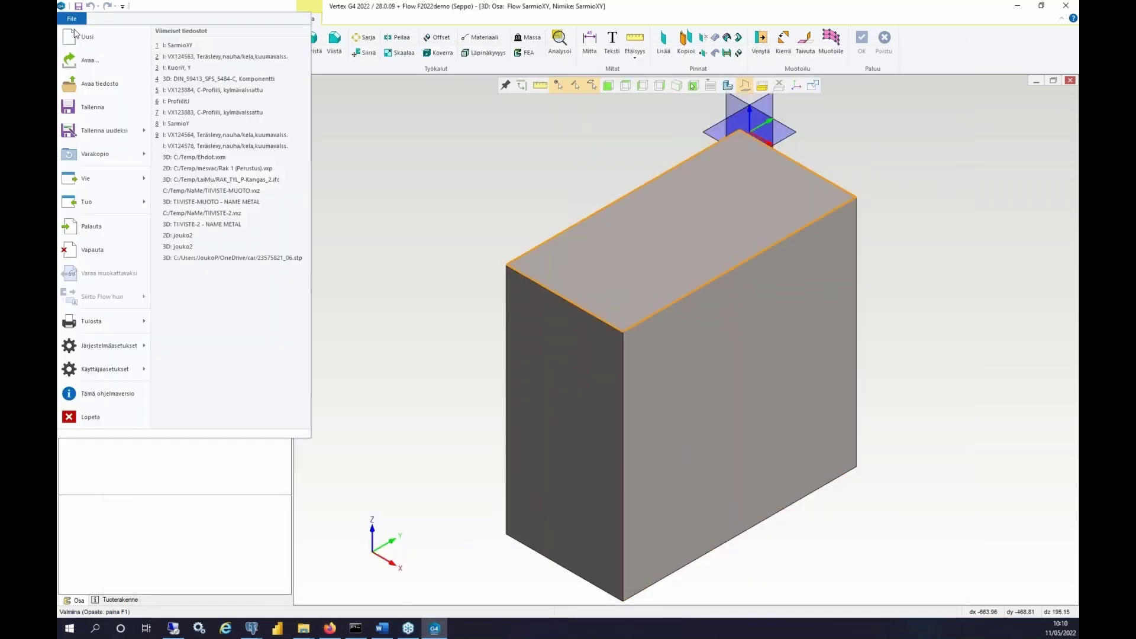
pyautogui.click(94, 231)
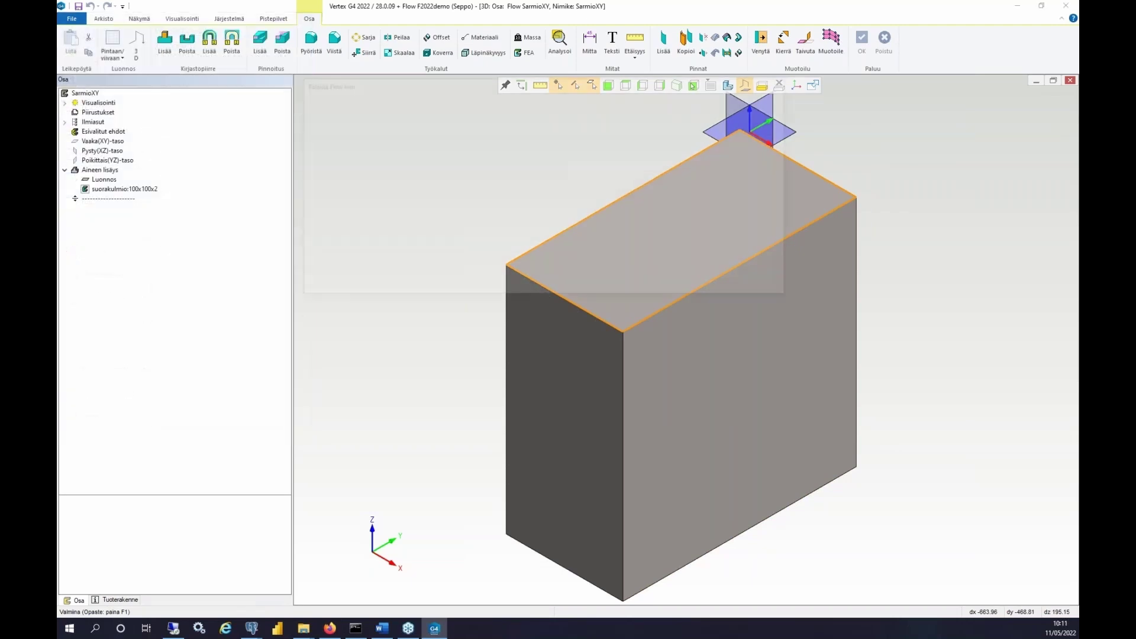
pyautogui.click(719, 288)
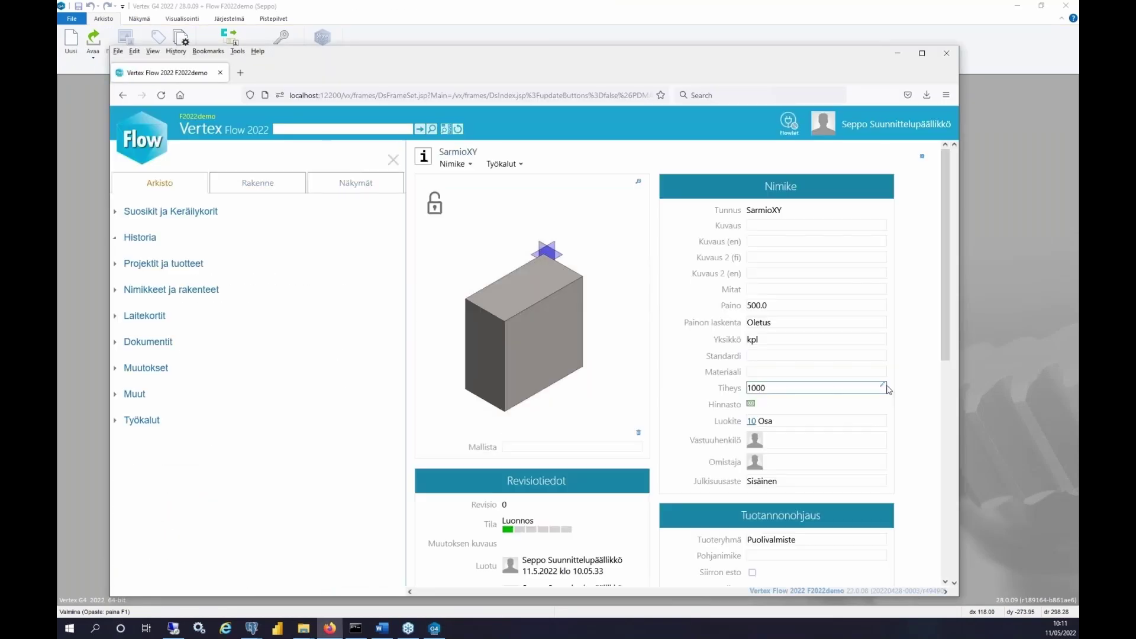
# Clear the density (Tiheys) value of the released SarmioXY item in Vertex Flow.
pyautogui.click(865, 387)
pyautogui.moveTo(819, 389); pyautogui.dragTo(729, 394)
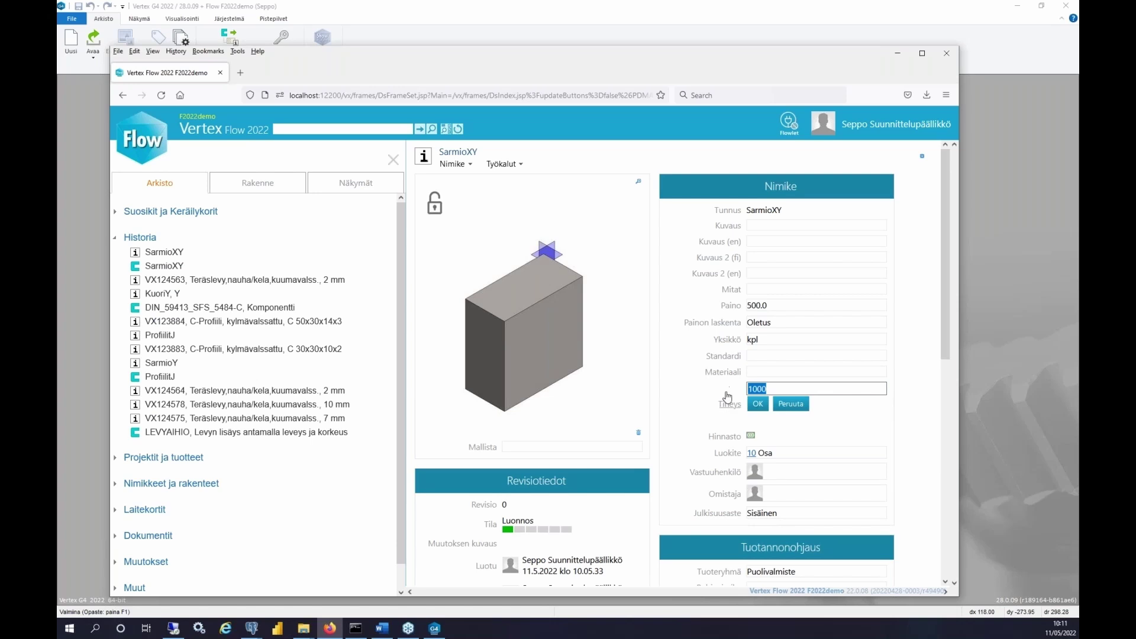
pyautogui.press('BackSpace')
pyautogui.click(758, 404)
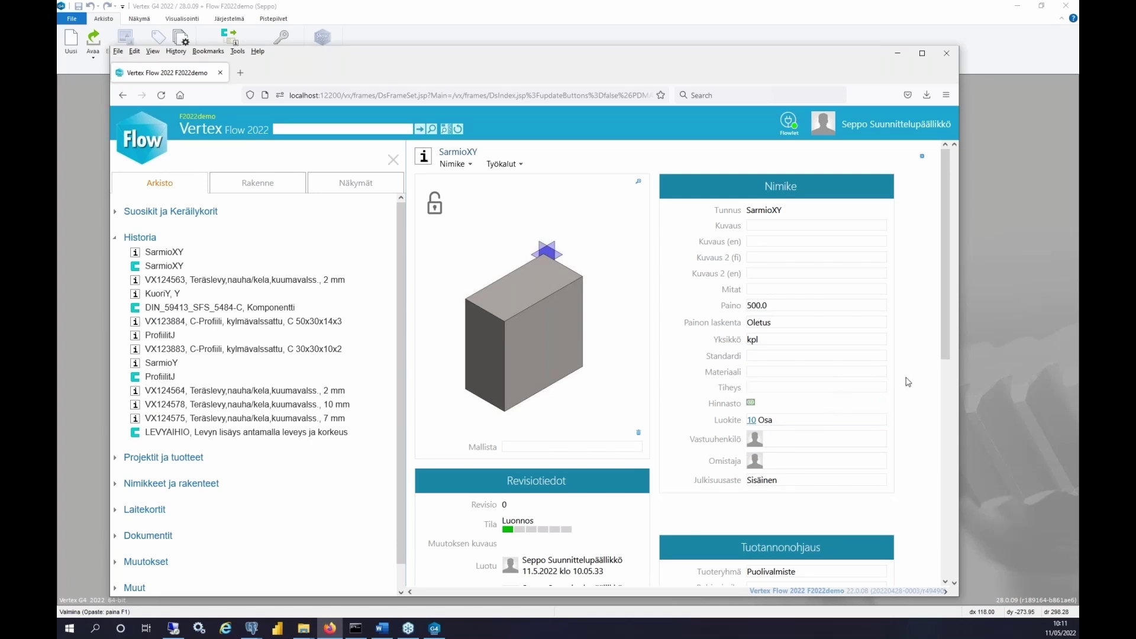
# Switch to Vertex G4 and open the SarmioXY part from the archive again.
pyautogui.click(1036, 356)
pyautogui.click(103, 39)
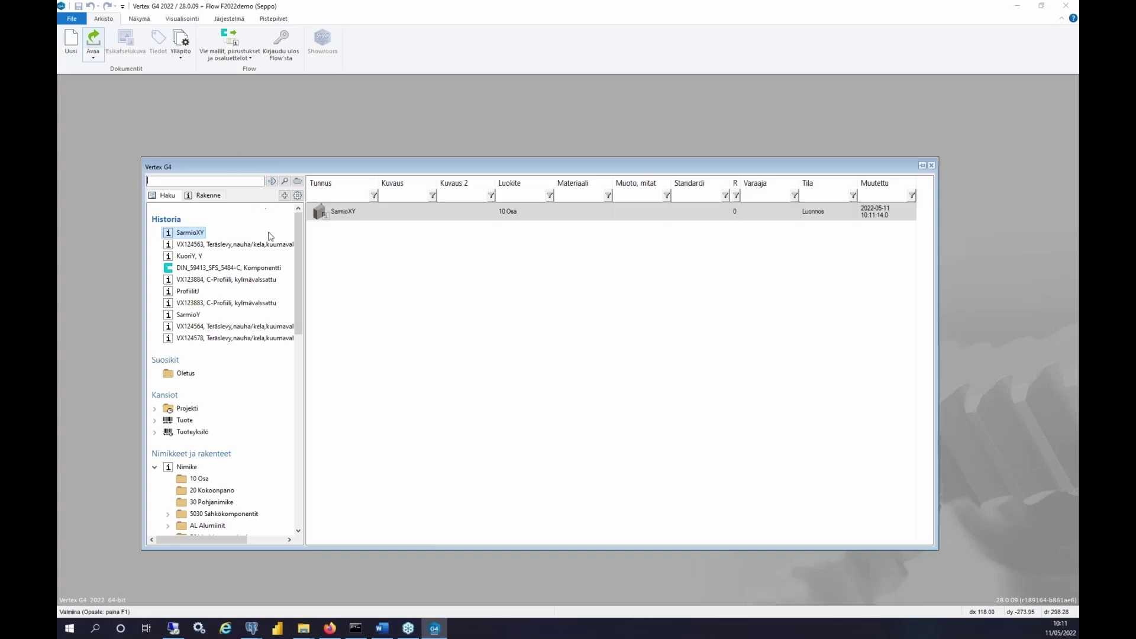
pyautogui.doubleClick(333, 213)
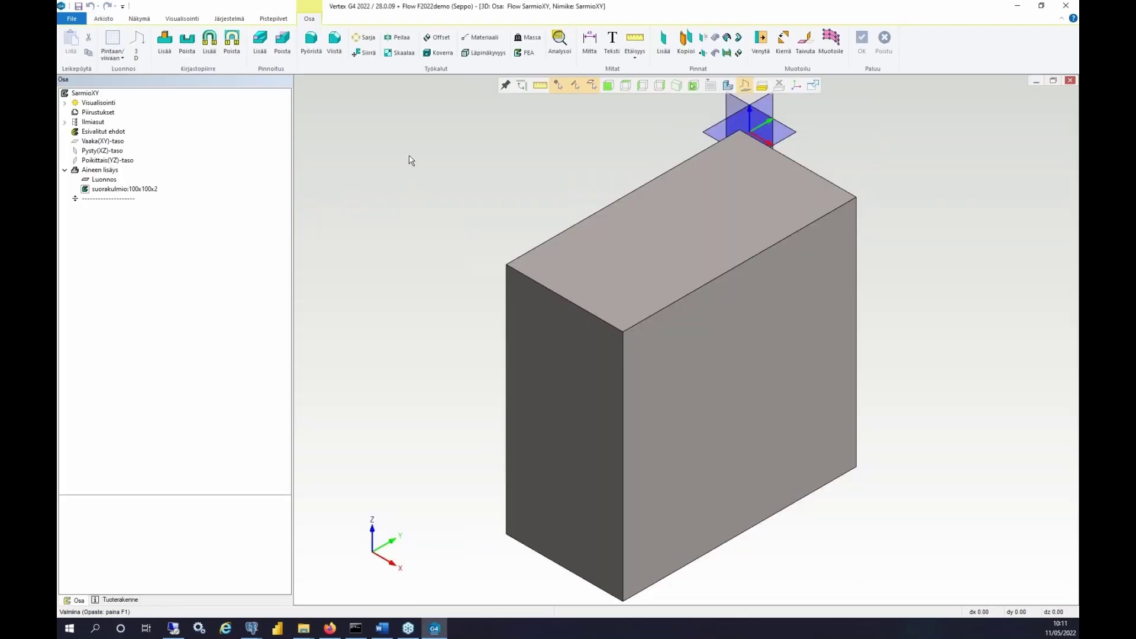
# Add the 6 mm aluminium sheet item VX124587 from AL Alumiinit > Levyt > ALL1 Alumiinilevy to the SarmioXY part as its material, and save the part.
pyautogui.hotkey('ctrl', 'o')
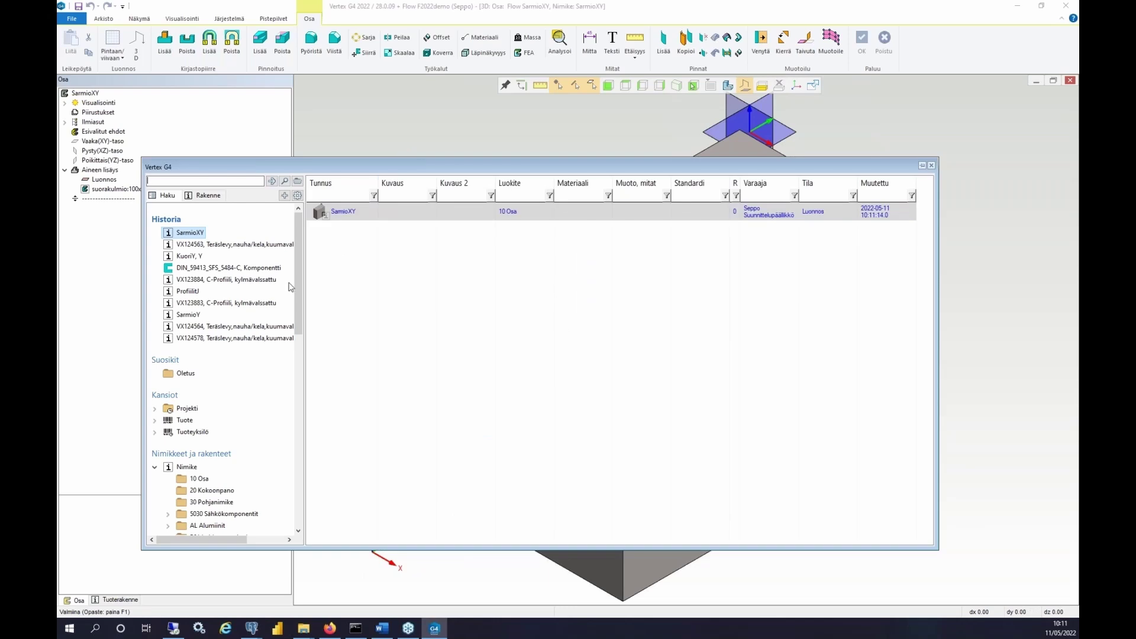
pyautogui.scroll(-6, 244, 361)
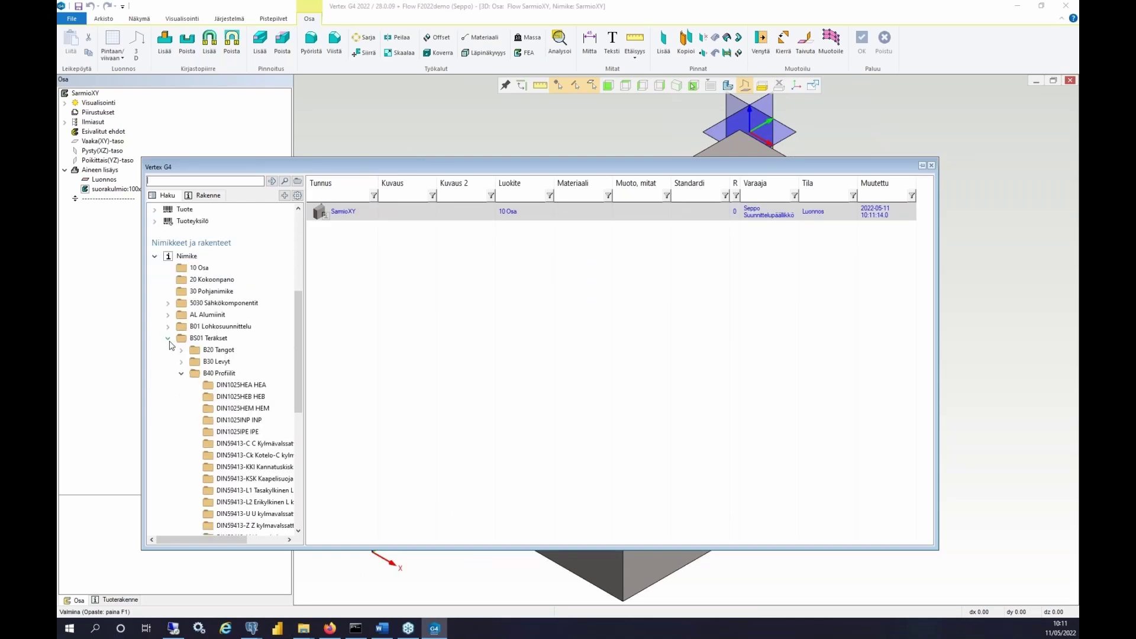
pyautogui.click(169, 319)
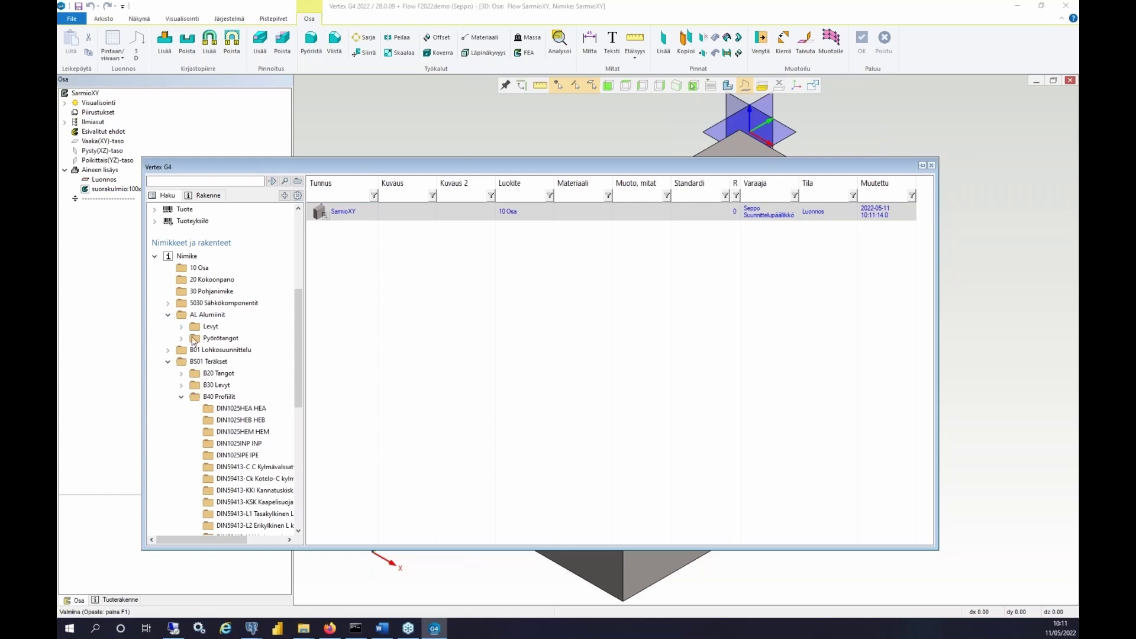
pyautogui.click(180, 329)
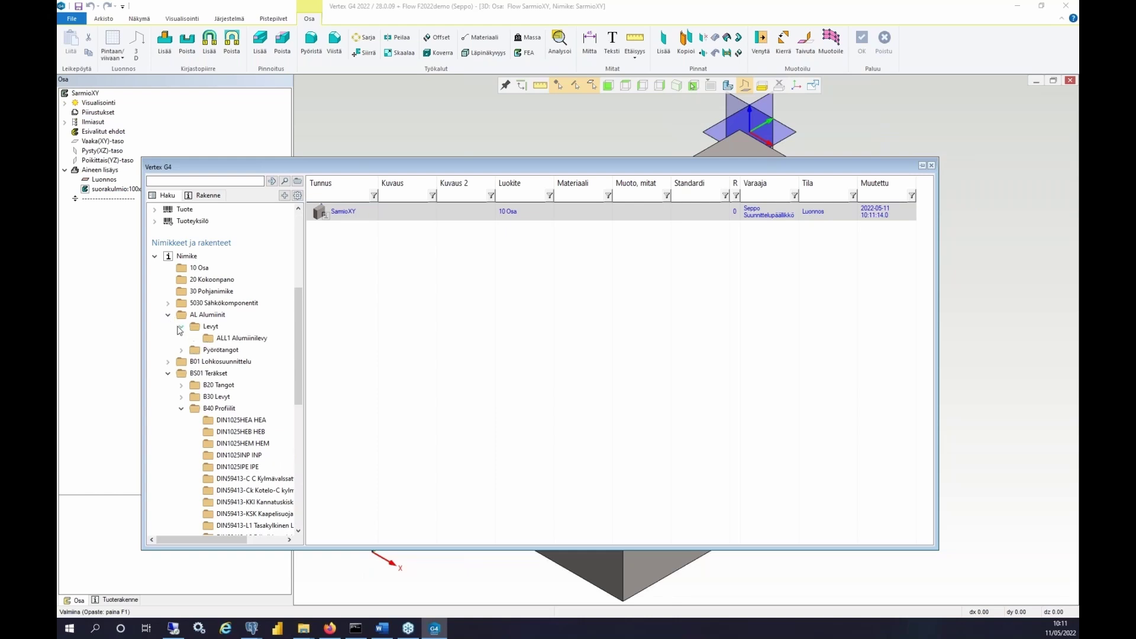
pyautogui.click(240, 340)
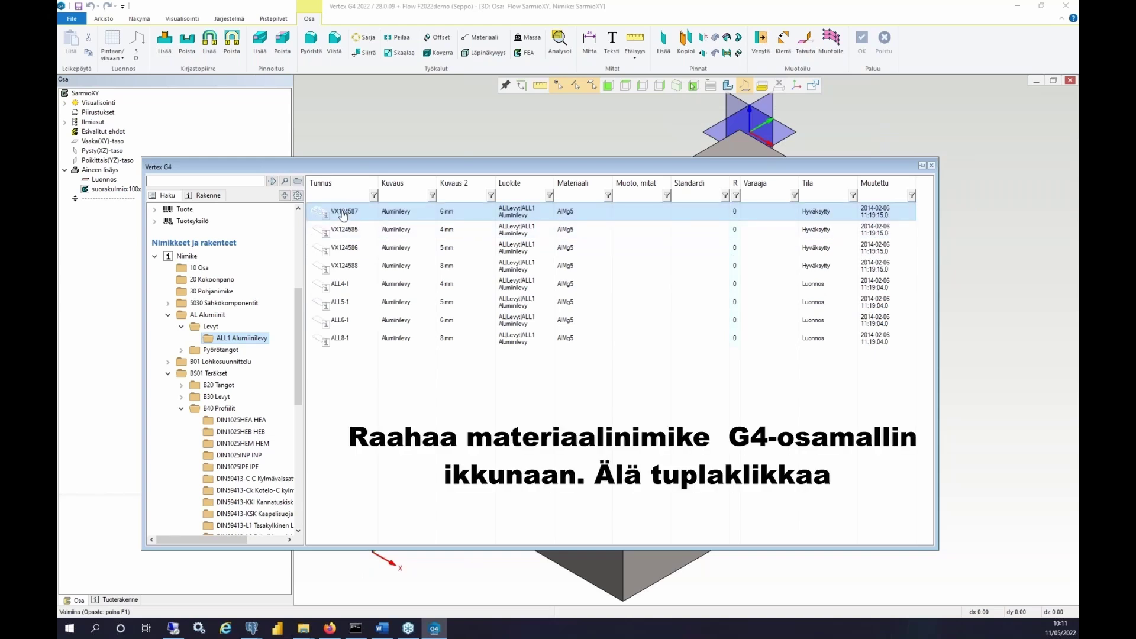
pyautogui.moveTo(342, 214); pyautogui.dragTo(464, 123)
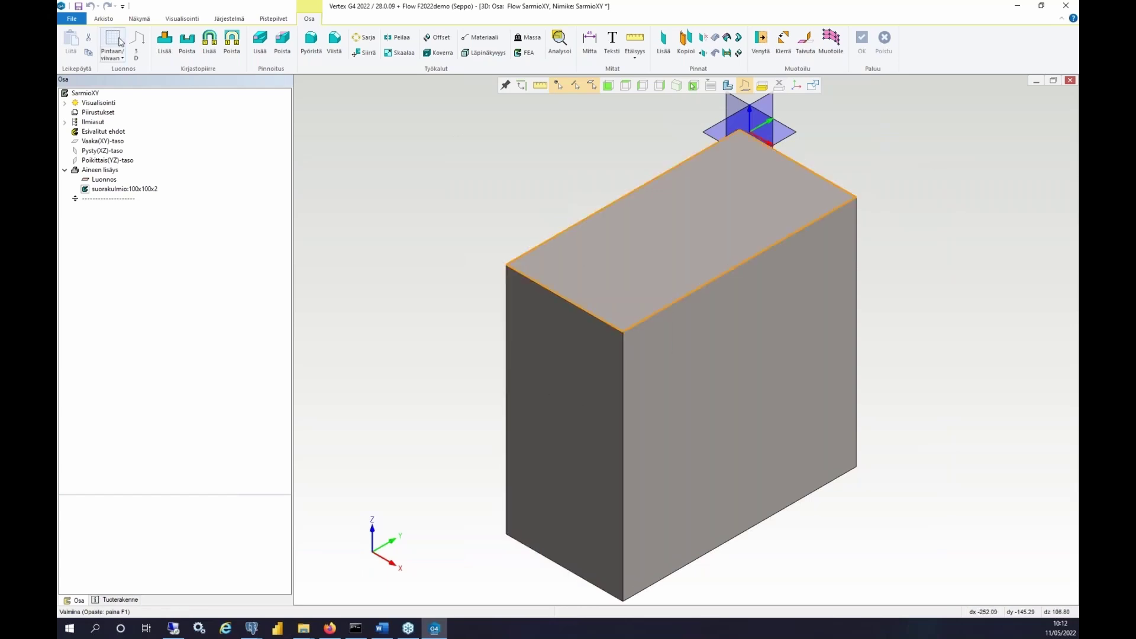
pyautogui.click(78, 7)
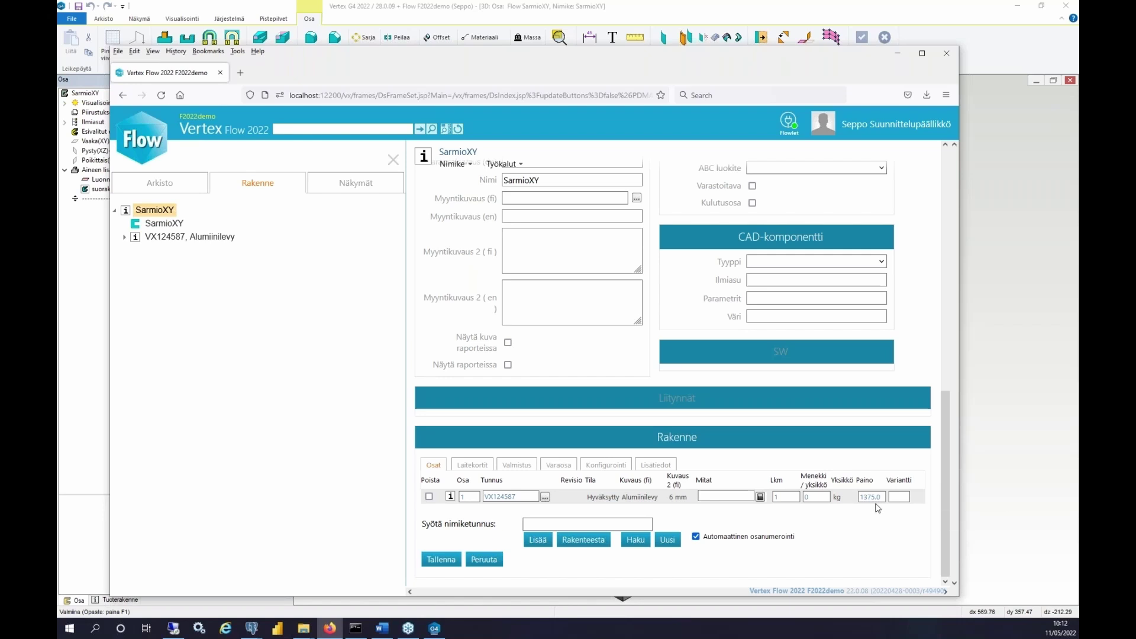
# Check the material and density of VX124587 and its weight row in the SarmioXY structure, and go back to the model.
pyautogui.click(165, 238)
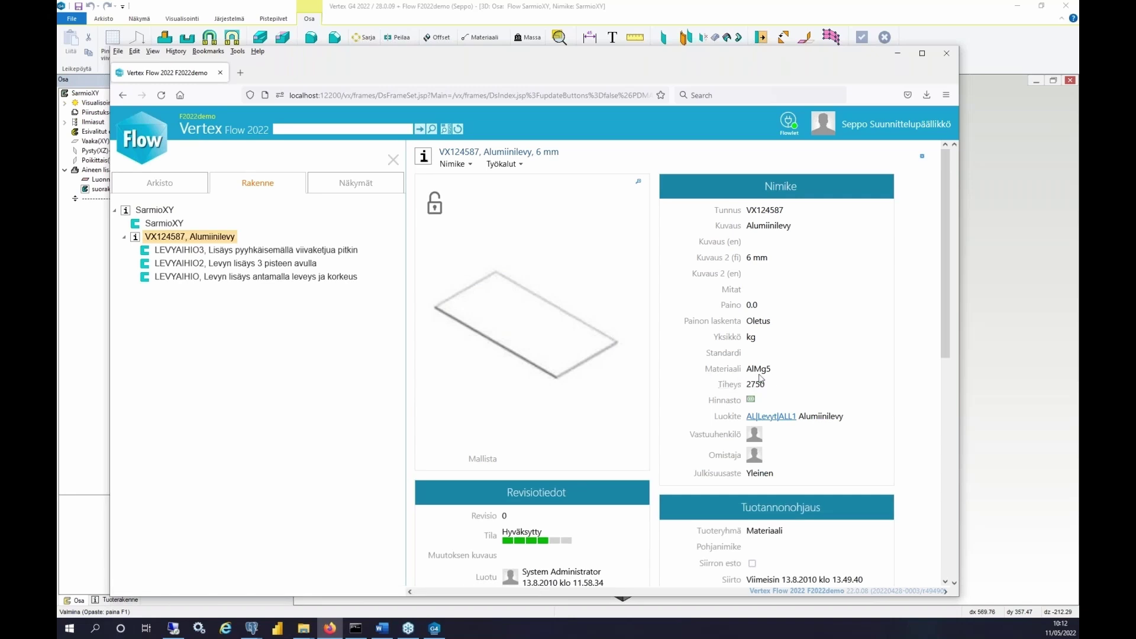
pyautogui.click(164, 212)
pyautogui.scroll(-10, 840, 563)
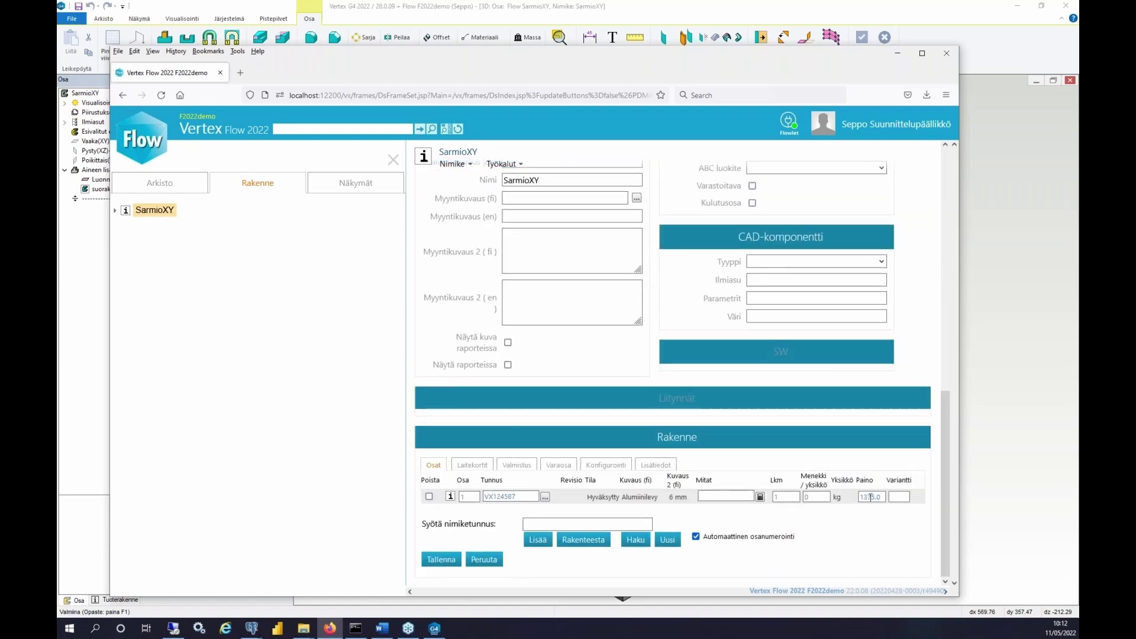
pyautogui.click(1014, 392)
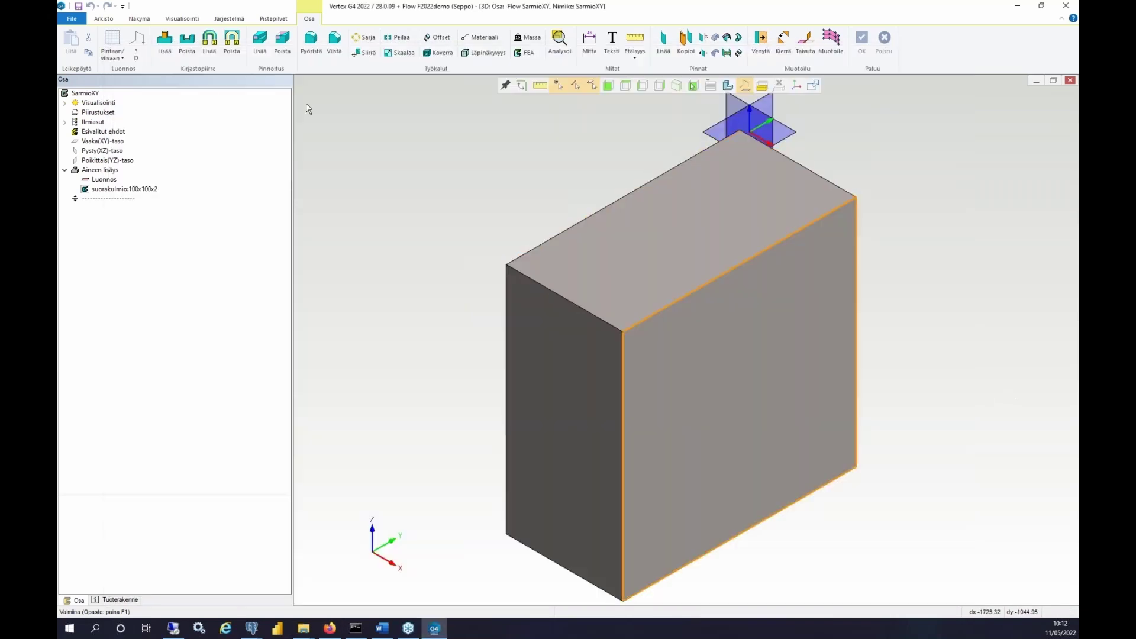
# Return the SarmioXY part and its item to Flow, and check the weight in the structure and the item data.
pyautogui.click(72, 21)
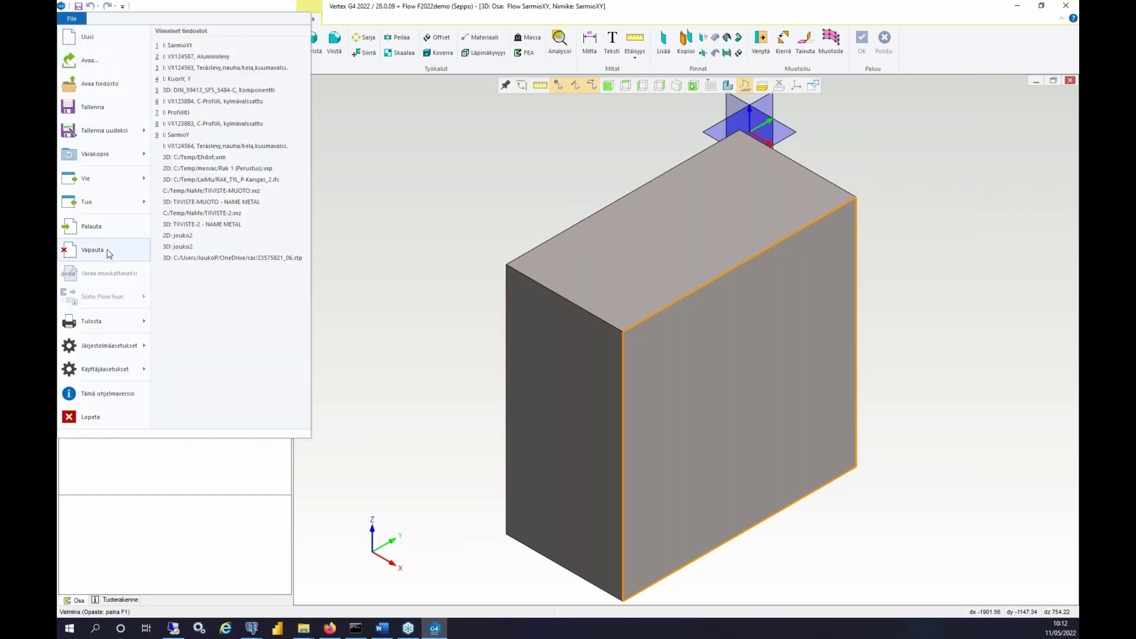
pyautogui.click(101, 227)
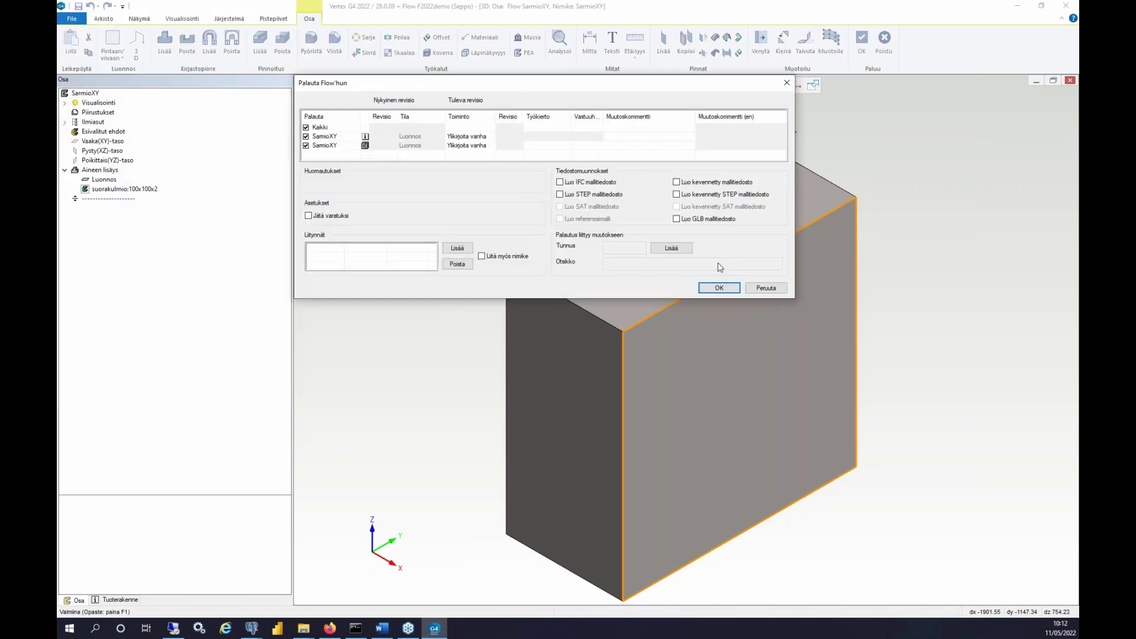
pyautogui.click(722, 292)
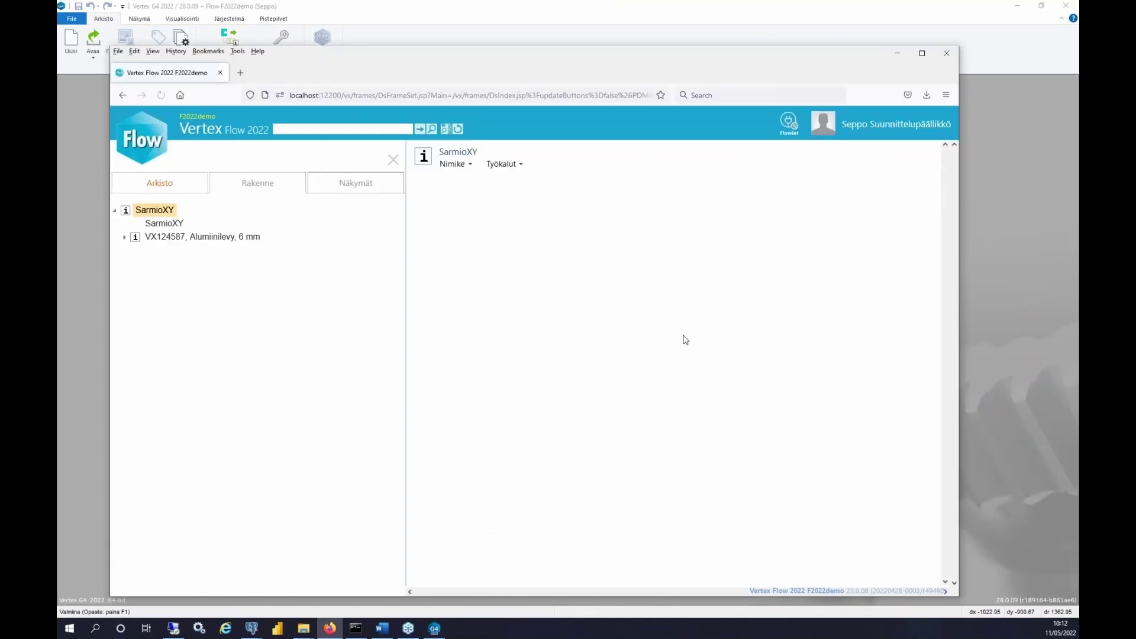
pyautogui.scroll(-7, 678, 358)
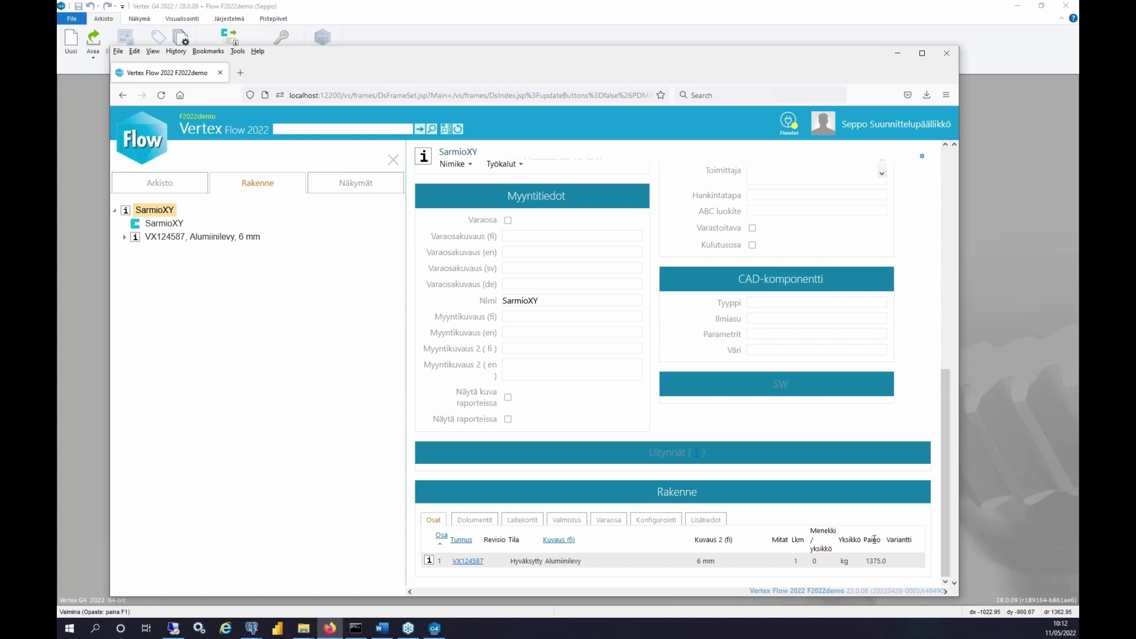
pyautogui.scroll(10, 876, 540)
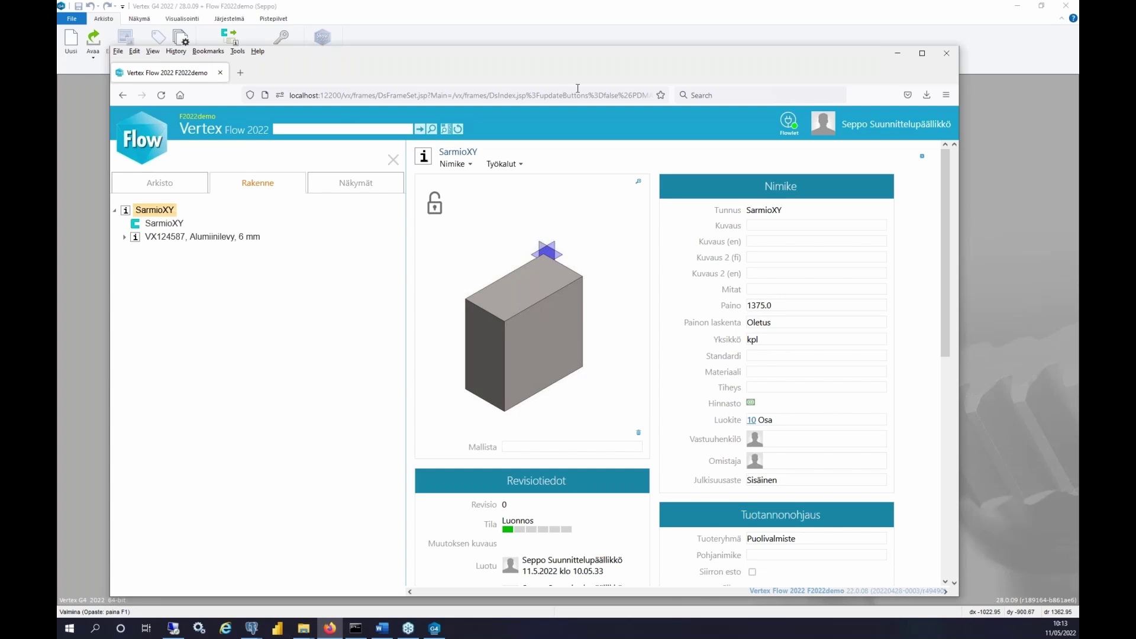
# Switch to Vertex G4 and create a new assembly (Kokoonpano) with the new item name LevytXY.
pyautogui.hotkey('alt', 'Tab')
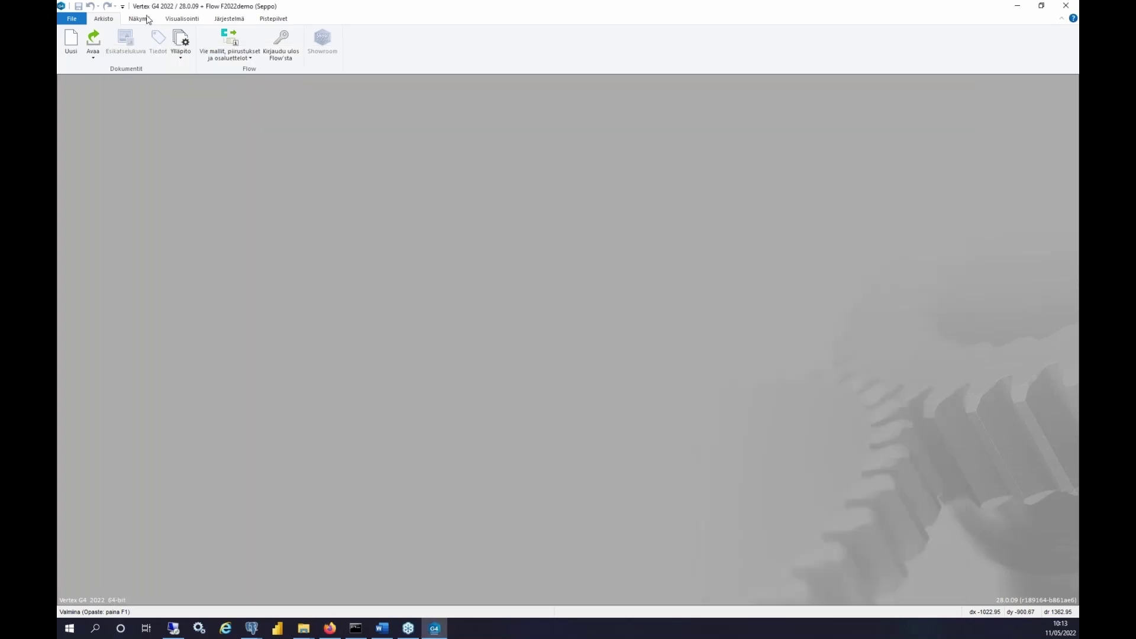
pyautogui.click(72, 45)
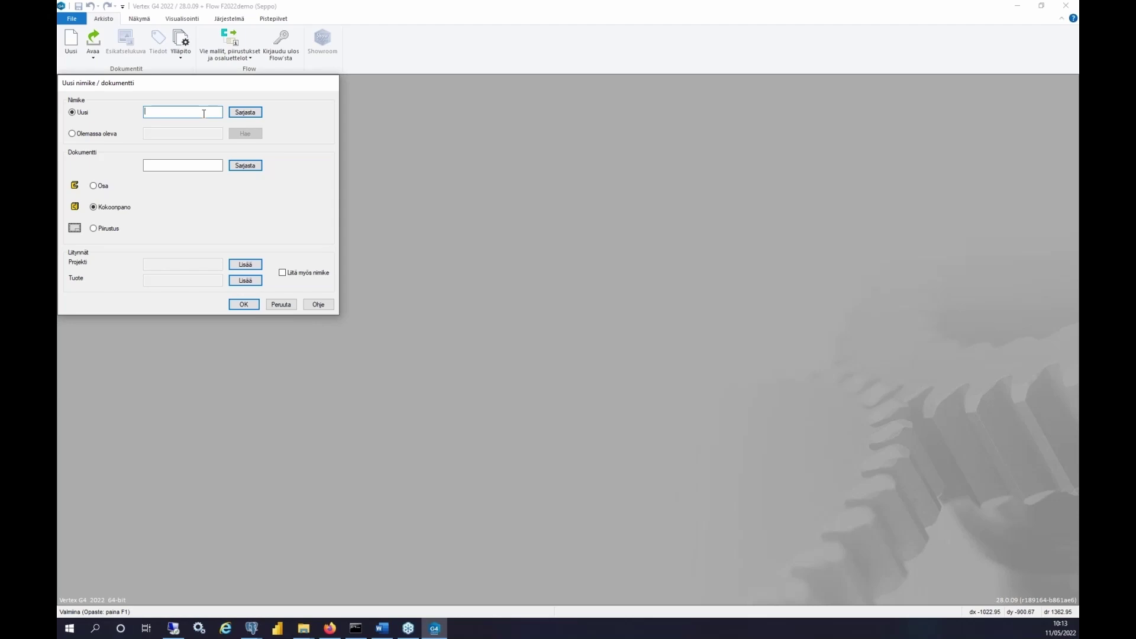
pyautogui.write('LevytXY')
pyautogui.click(243, 305)
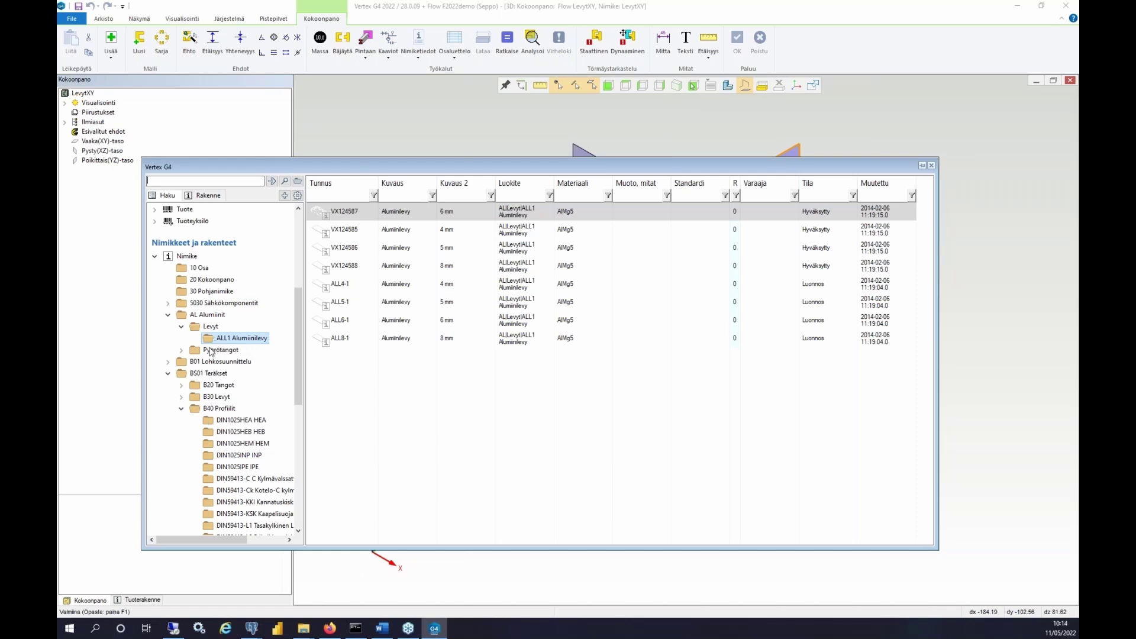
# Insert the 4 mm aluminium sheet VX124585 into the assembly by width and height (LEVYAIHIO), with K 1000 and L 1000.
pyautogui.click(337, 214)
pyautogui.doubleClick(342, 236)
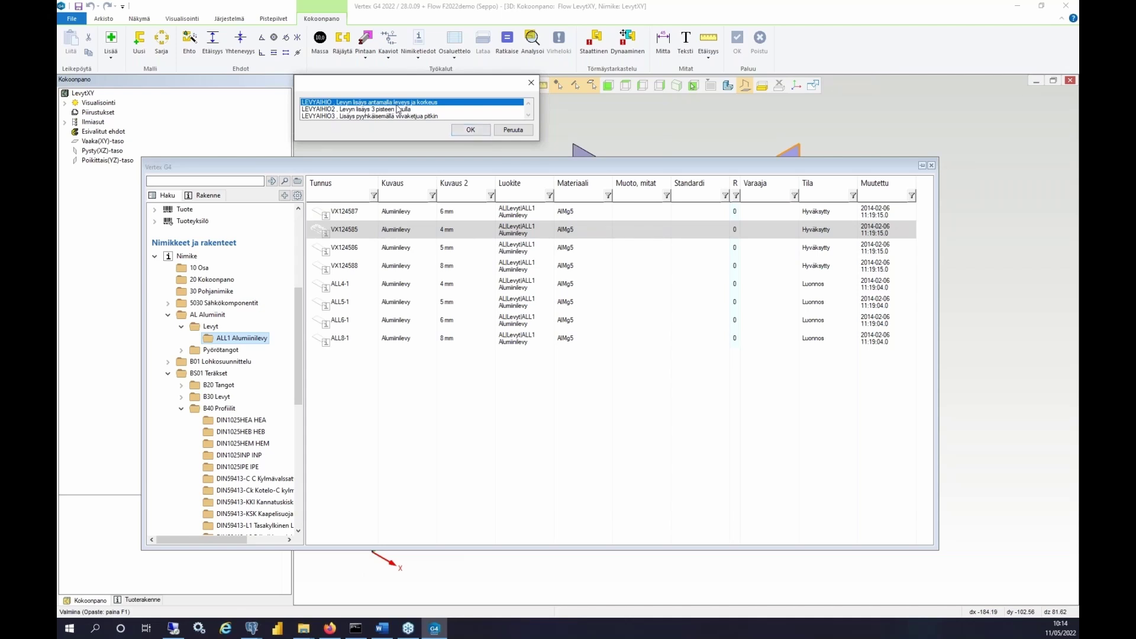
pyautogui.click(471, 131)
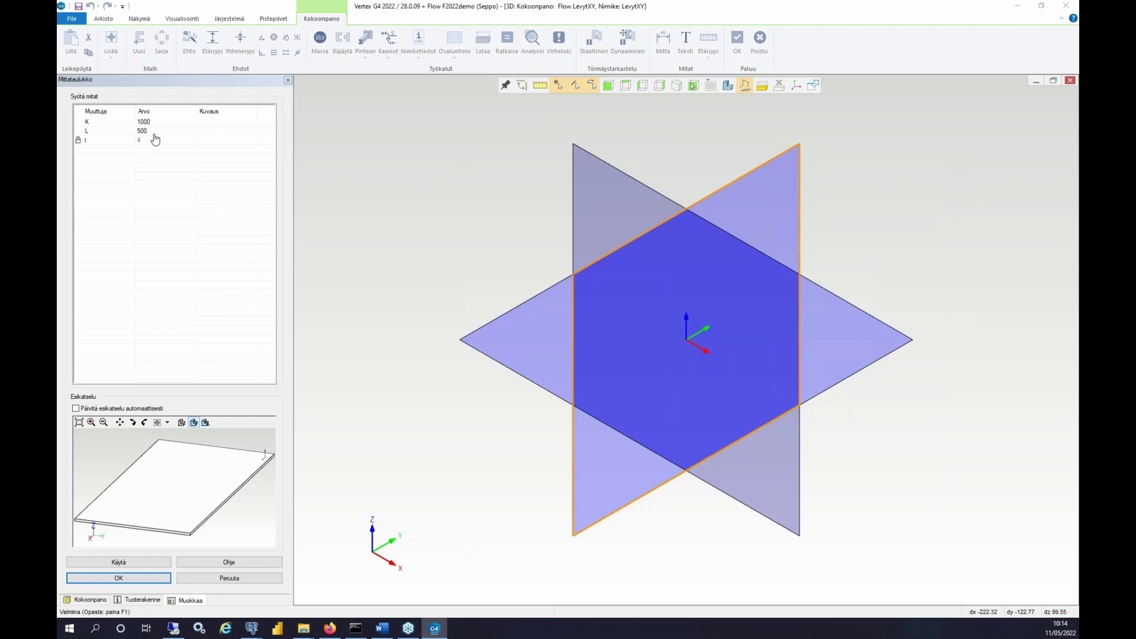
pyautogui.click(155, 131)
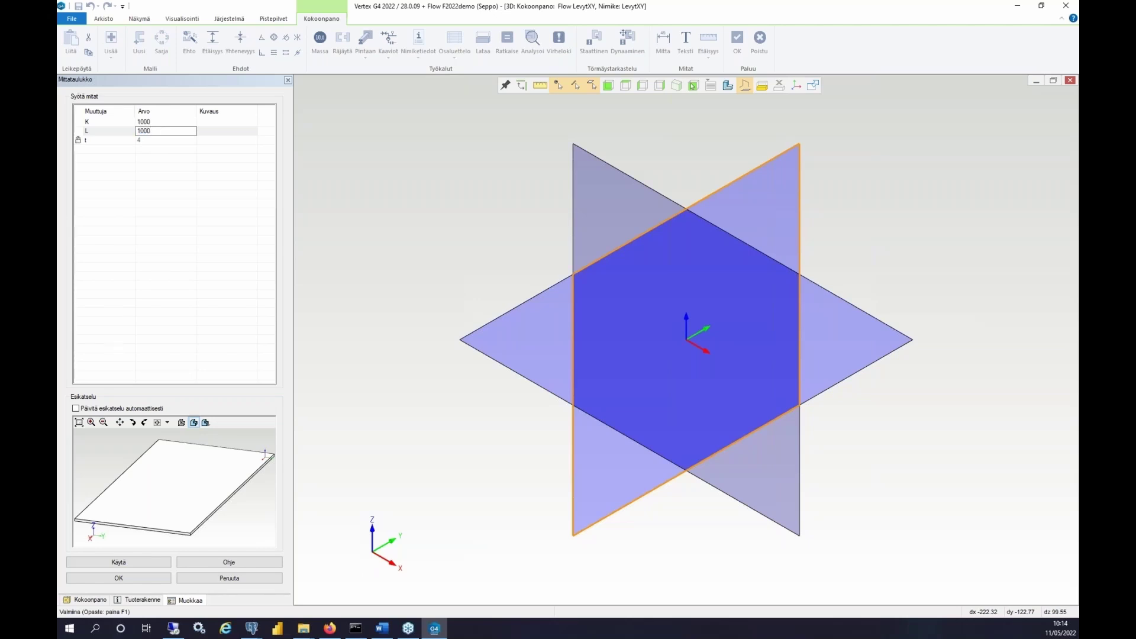
pyautogui.press('Return')
pyautogui.click(134, 583)
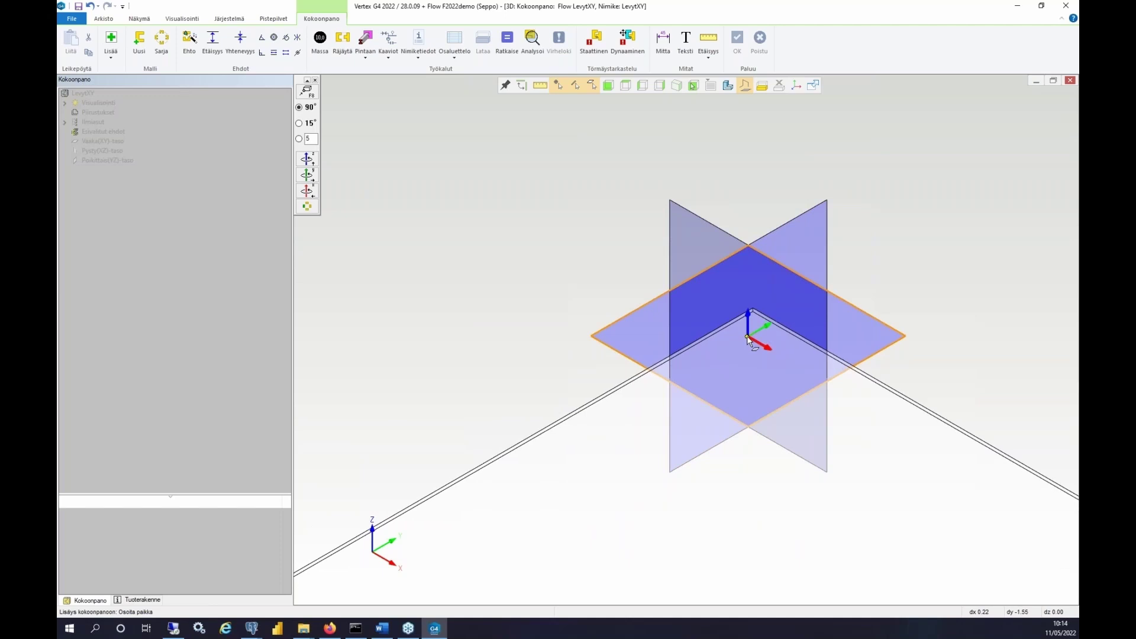
pyautogui.click(535, 268)
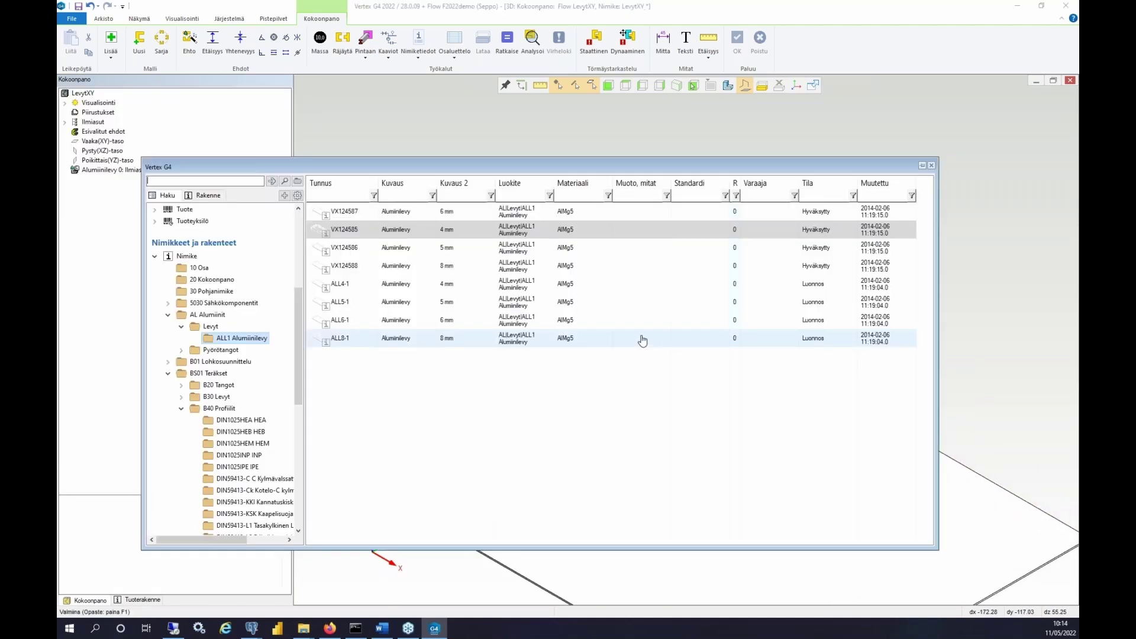
# Choose the 1 mm acid-proof steel sheet VX124532 from BS01 Teräkset > B30 Levyt > 2102 and insert it by width and height (LEVYAIHIO).
pyautogui.click(181, 408)
pyautogui.click(181, 397)
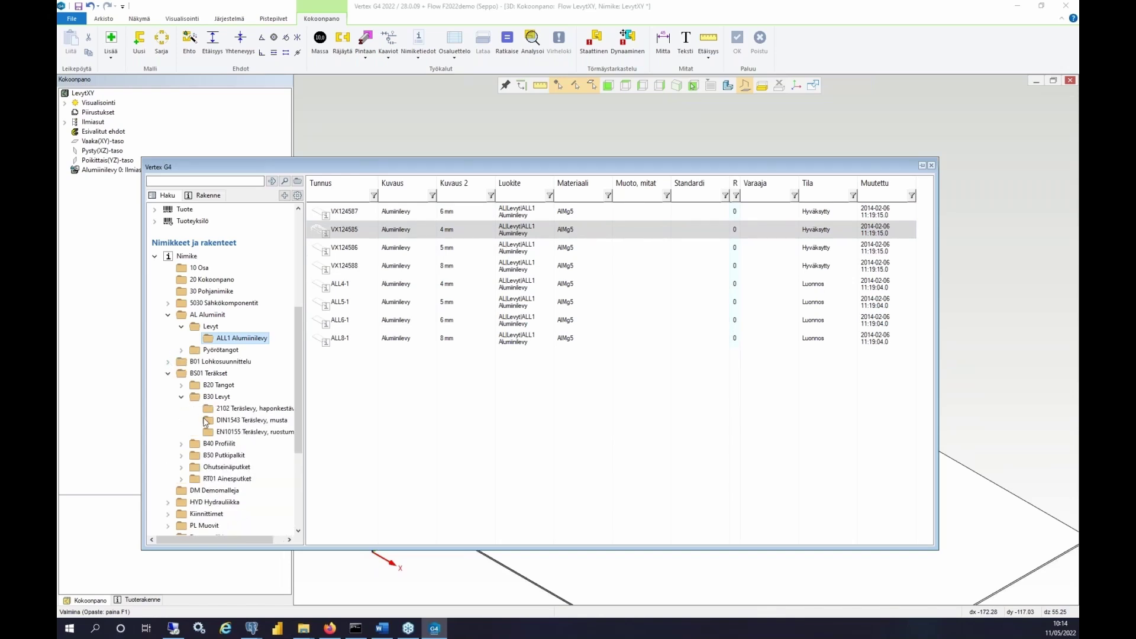
pyautogui.click(208, 409)
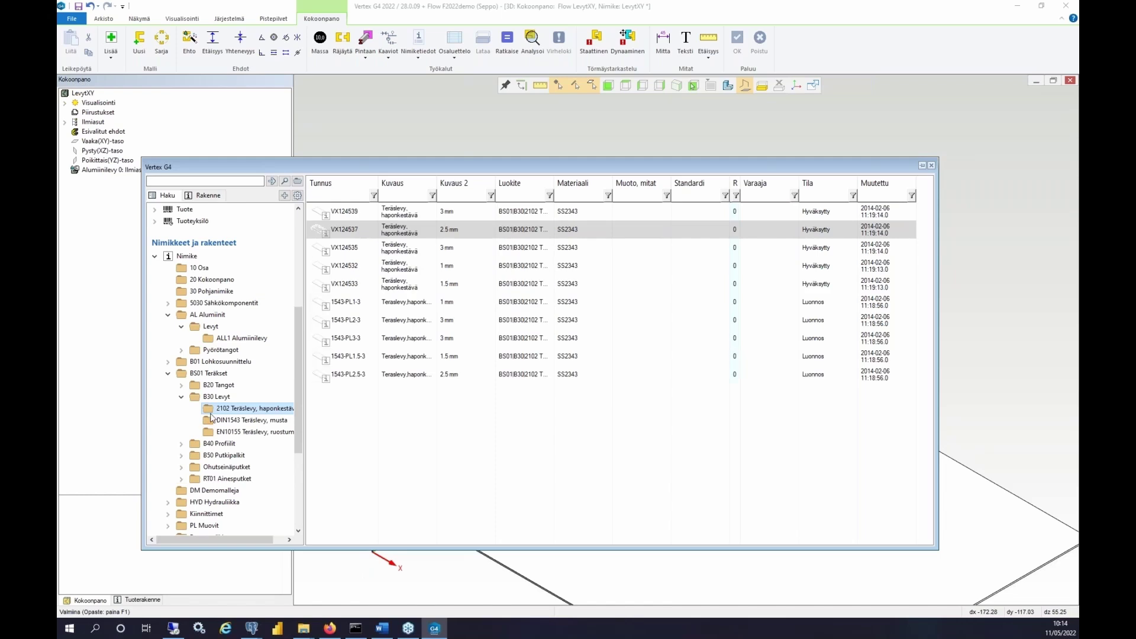
pyautogui.moveTo(339, 274); pyautogui.dragTo(419, 122)
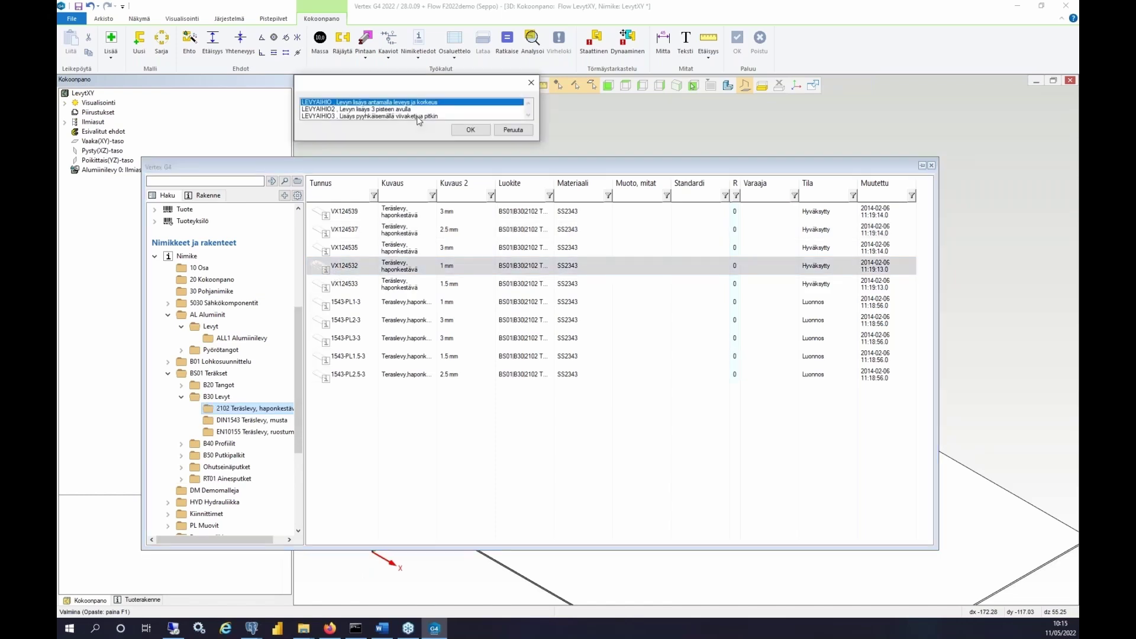
pyautogui.click(470, 130)
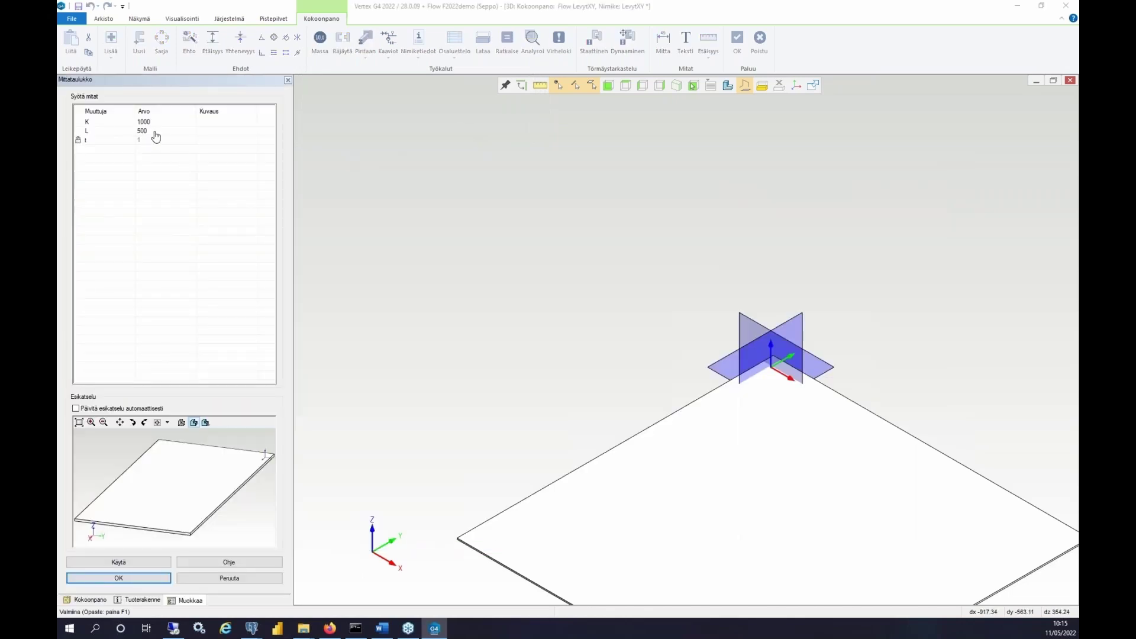
# Set the steel sheet's L to 2000, place it apart from the aluminium sheet, and save the LevytXY assembly.
pyautogui.doubleClick(154, 132)
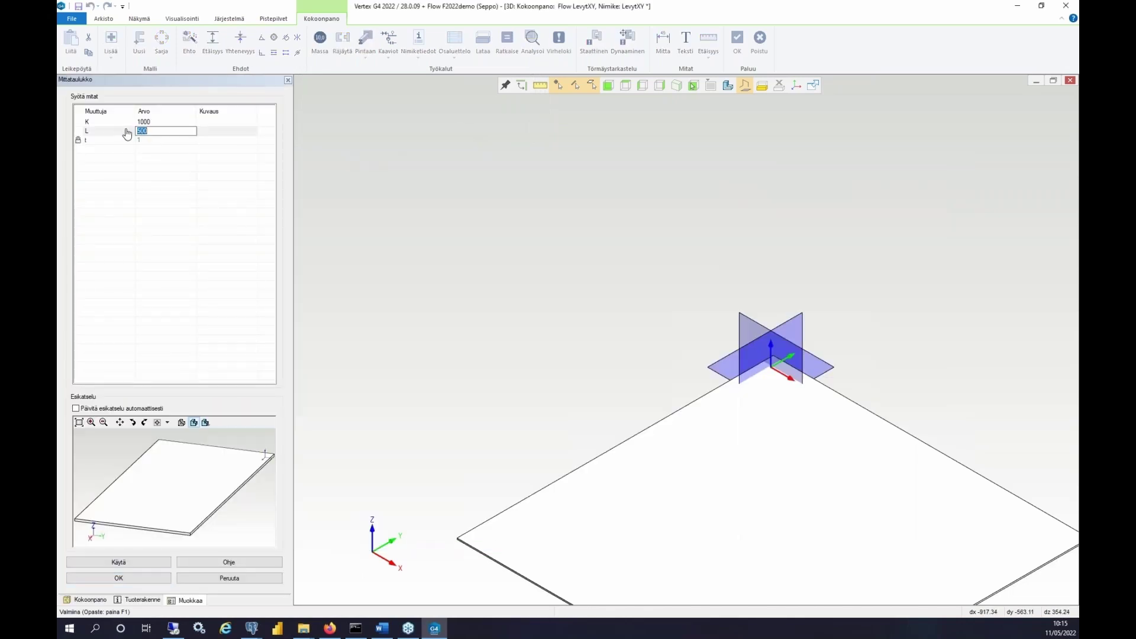
pyautogui.write('2000')
pyautogui.press('Return')
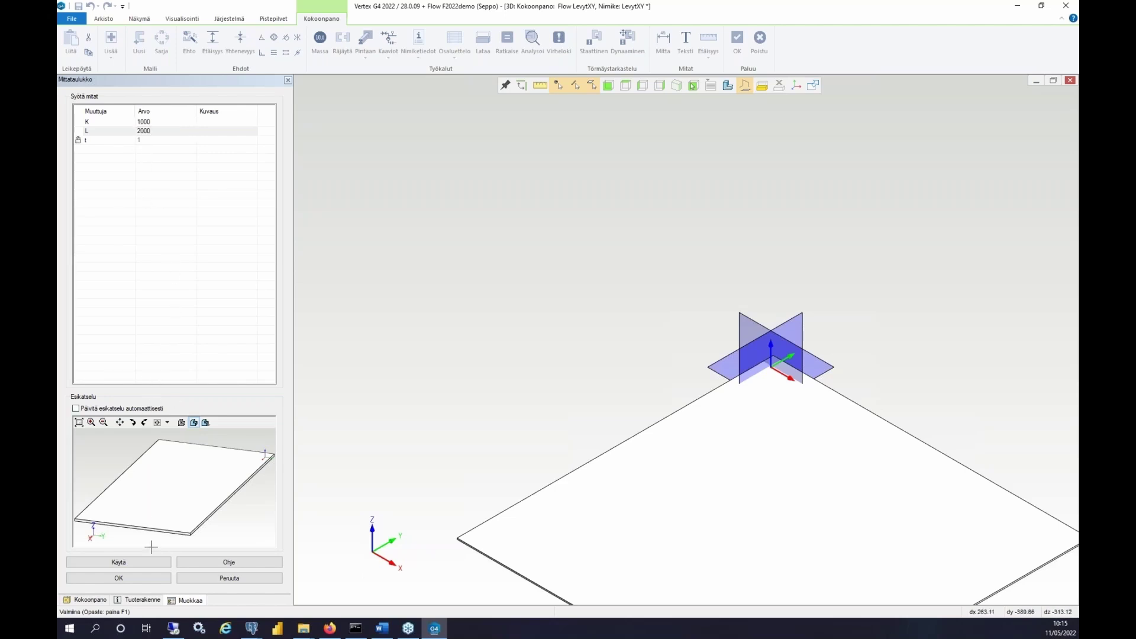
pyautogui.click(143, 583)
pyautogui.scroll(-5, 663, 331)
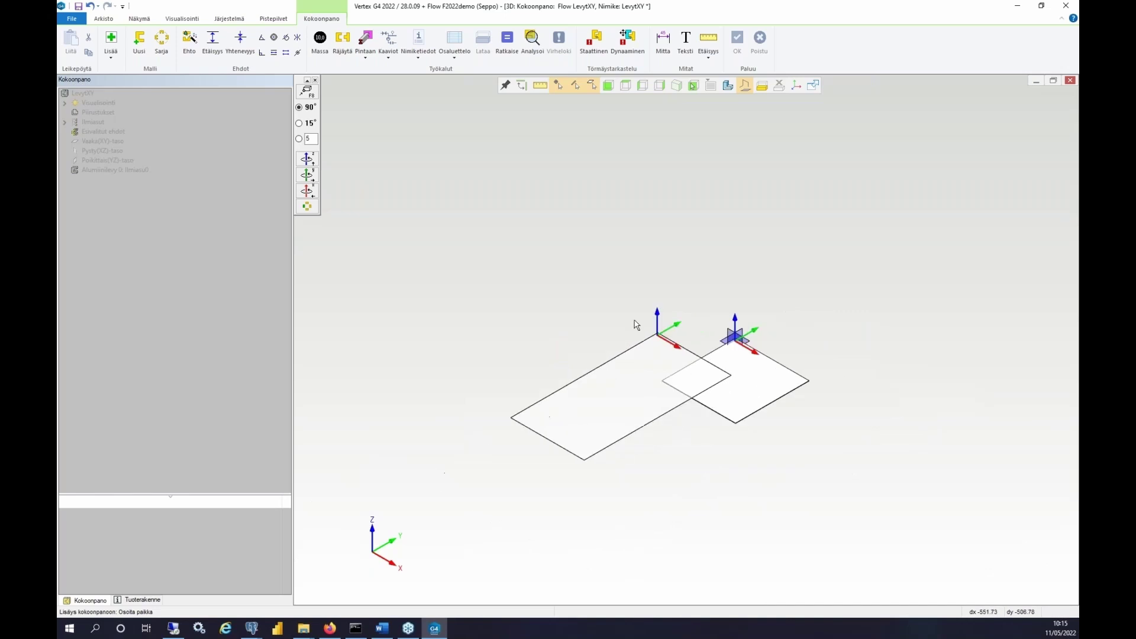
pyautogui.click(653, 291)
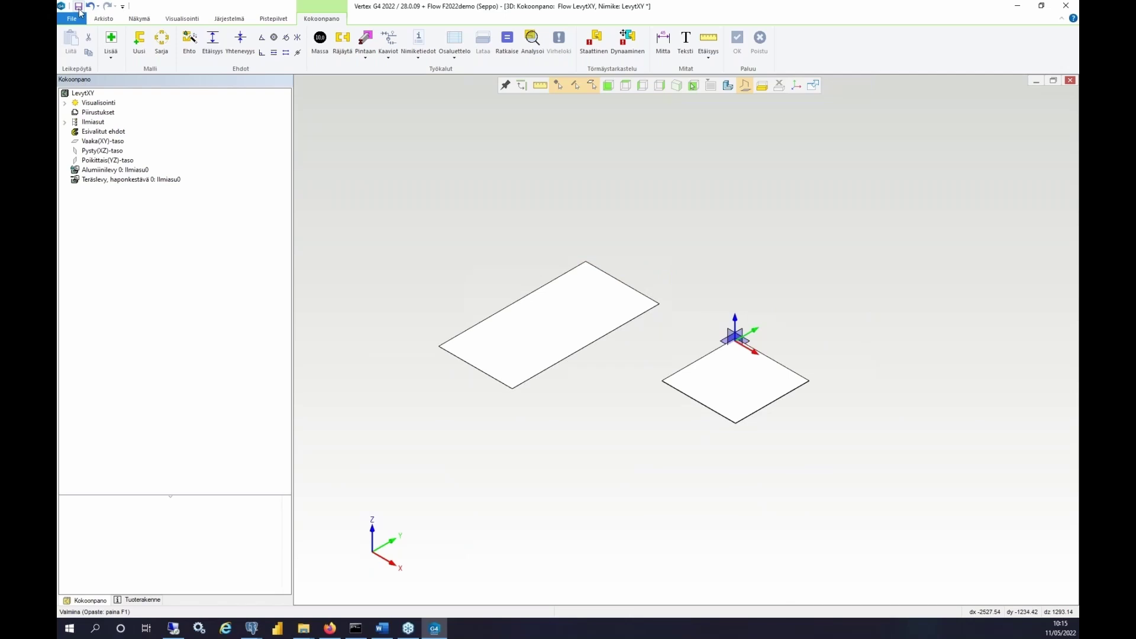
pyautogui.click(79, 10)
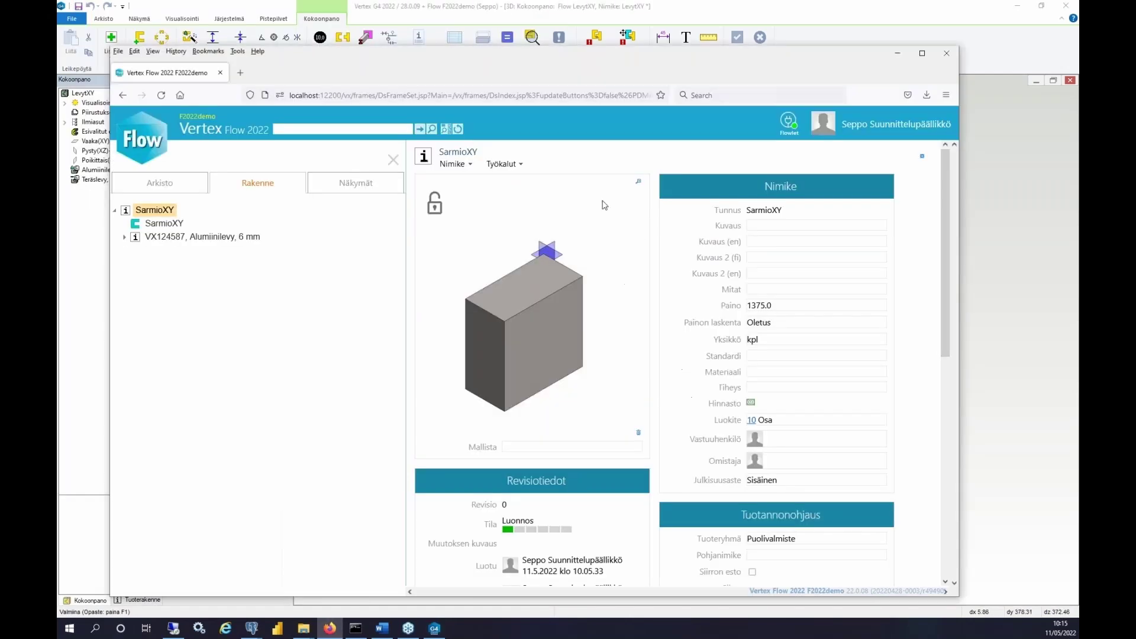
# Open the LevytXY item in Vertex Flow and examine its structure rows' dimensions and weights, plus the material and density of VX124532 and VX124585.
pyautogui.click(160, 183)
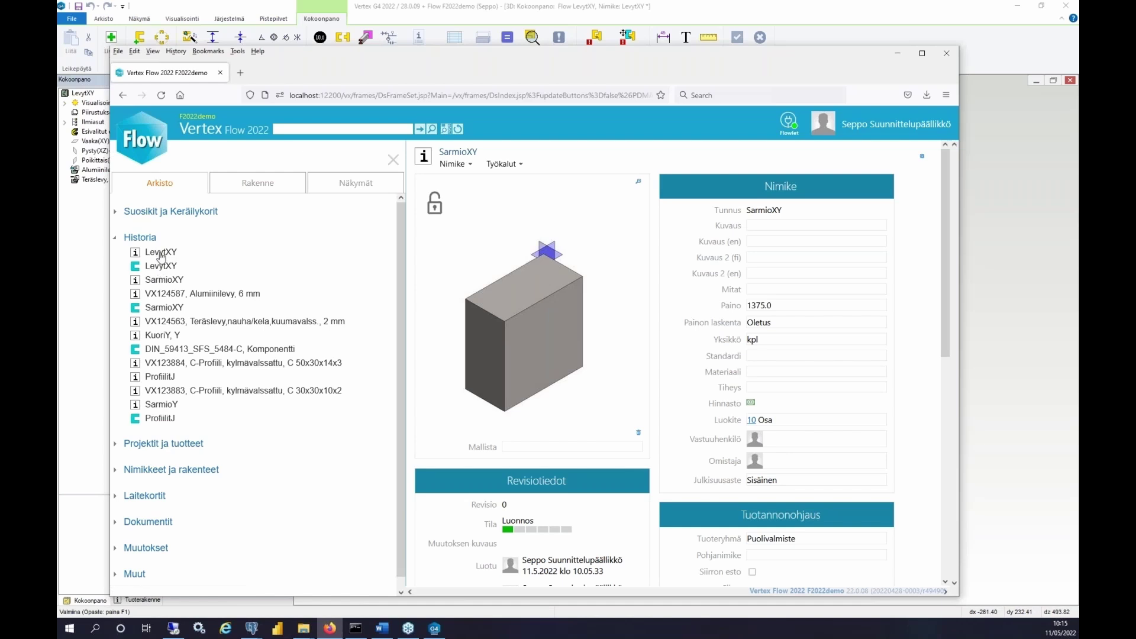
pyautogui.scroll(-8, 675, 296)
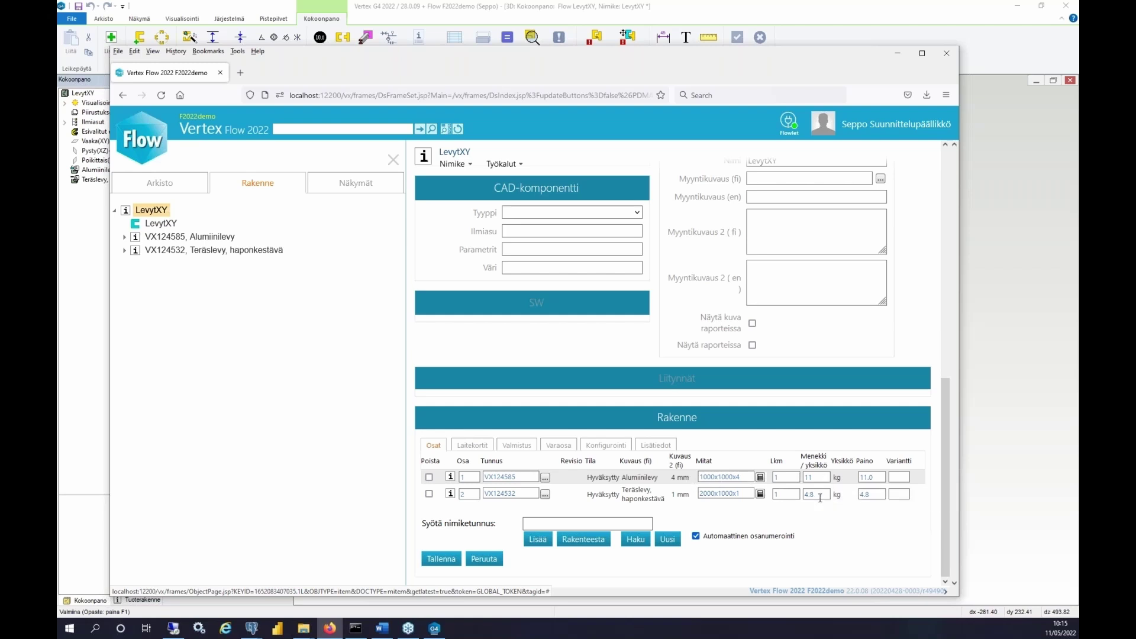
pyautogui.click(180, 251)
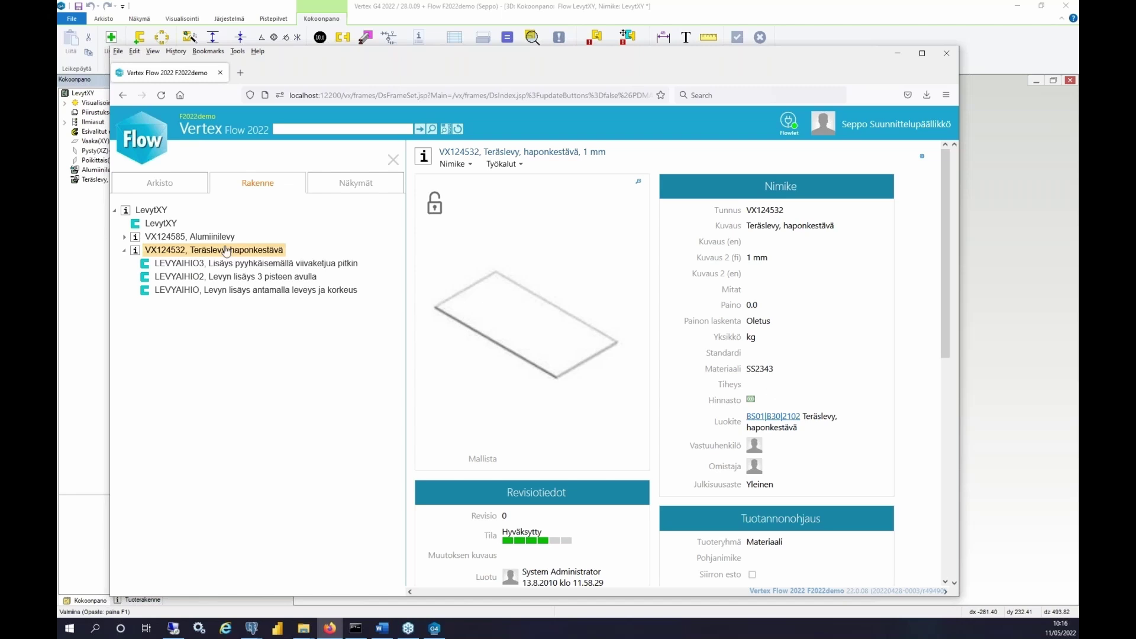
pyautogui.click(177, 238)
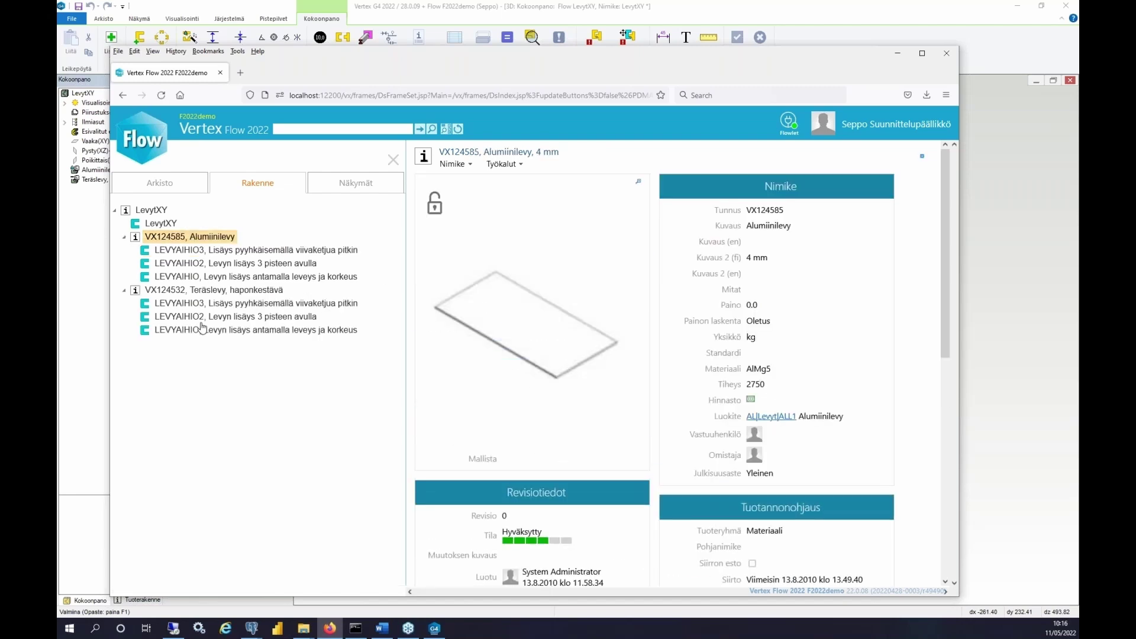
pyautogui.click(201, 293)
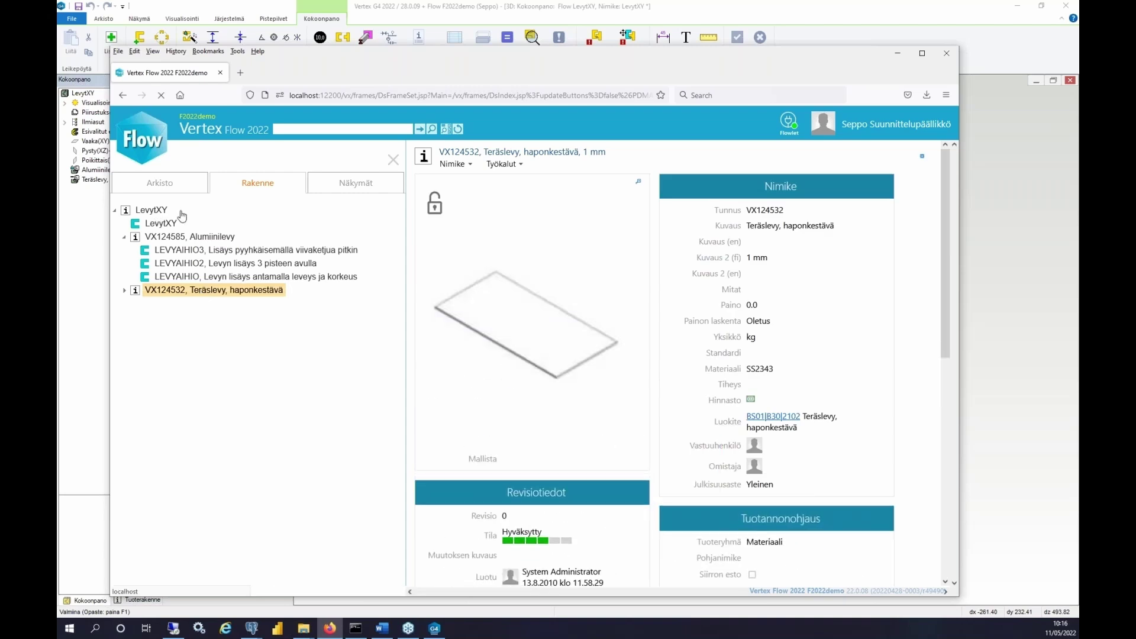
pyautogui.click(157, 212)
pyautogui.scroll(-5, 731, 478)
pyautogui.scroll(-3, 748, 477)
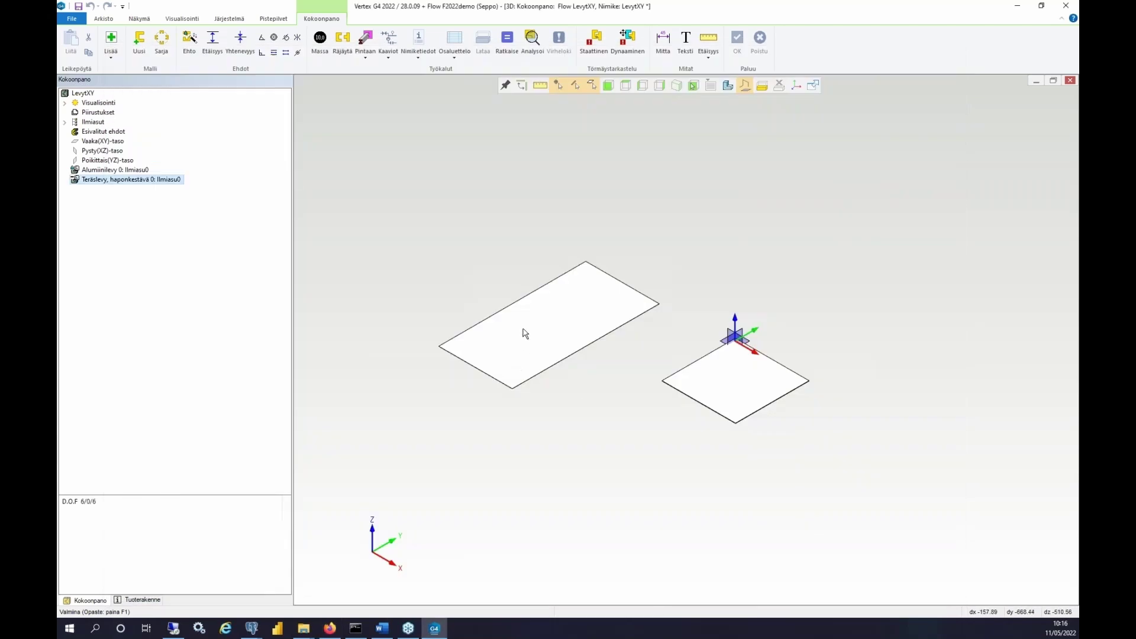
# Open the steel sheet's dimension table in Vertex G4, compare it with the dimensions in the Flow structure rows, and expand the LevytXY structure.
pyautogui.click(523, 333)
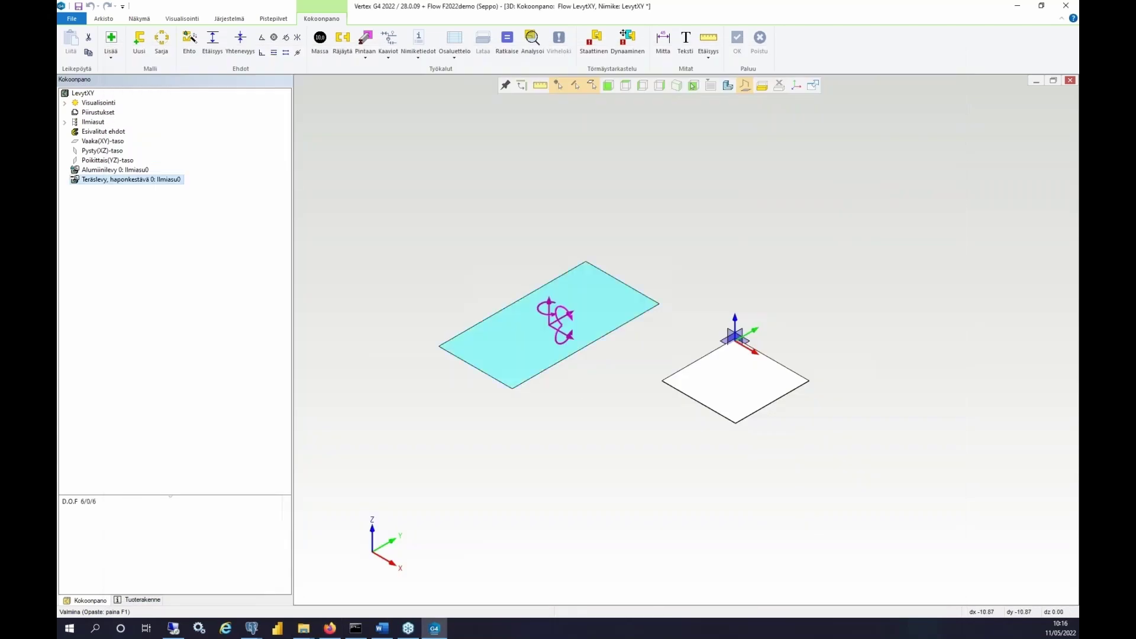
pyautogui.rightClick(524, 330)
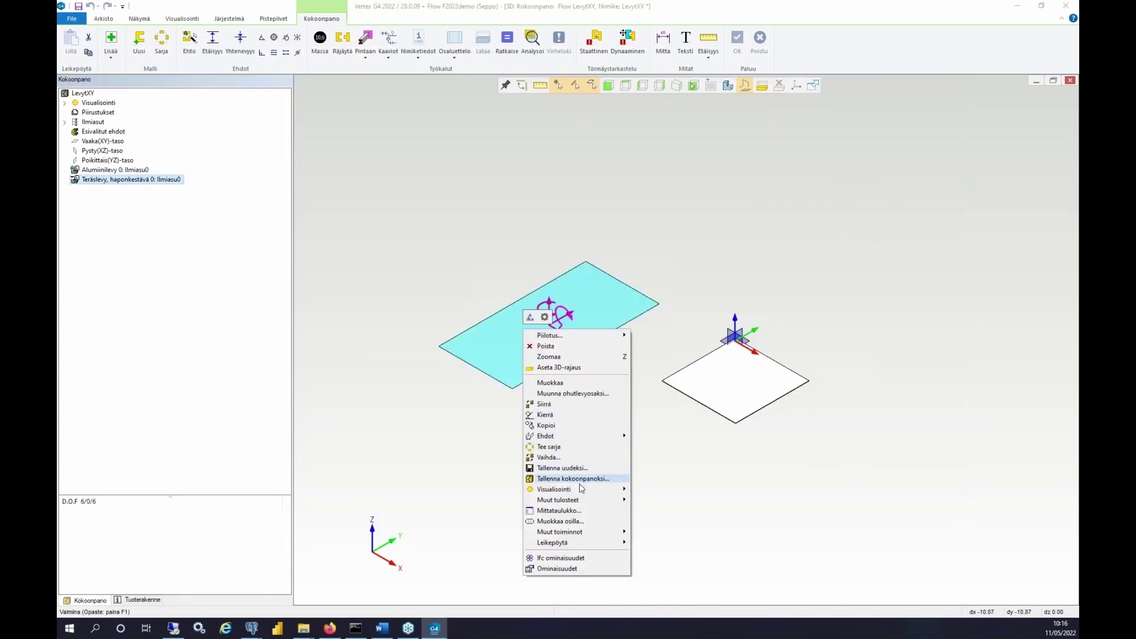
pyautogui.click(575, 510)
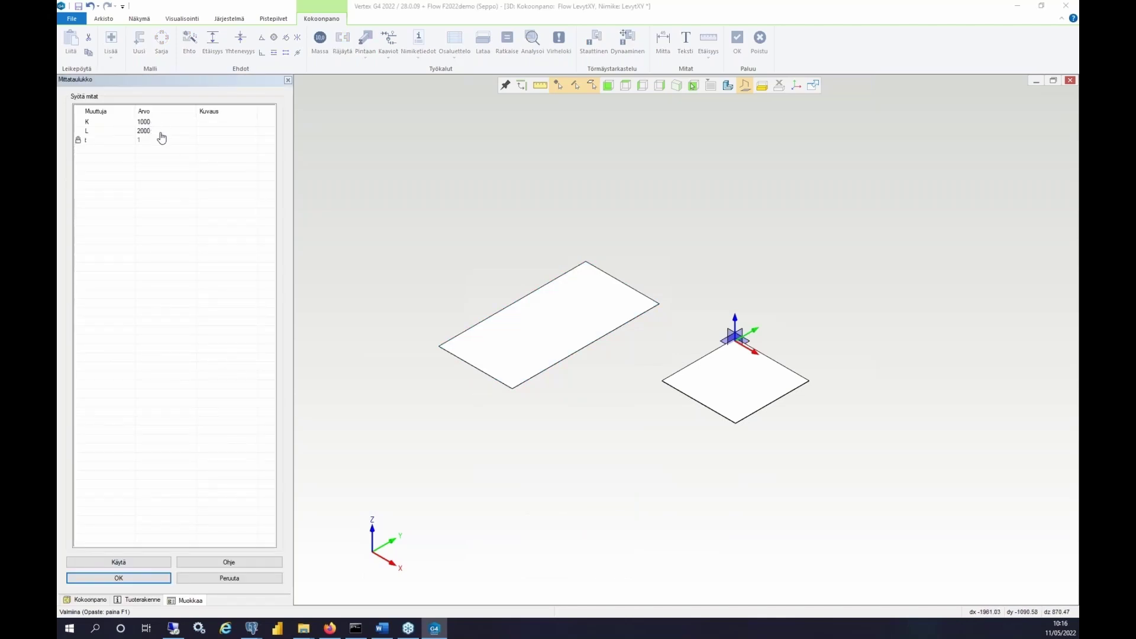
pyautogui.hotkey('alt', 'Tab')
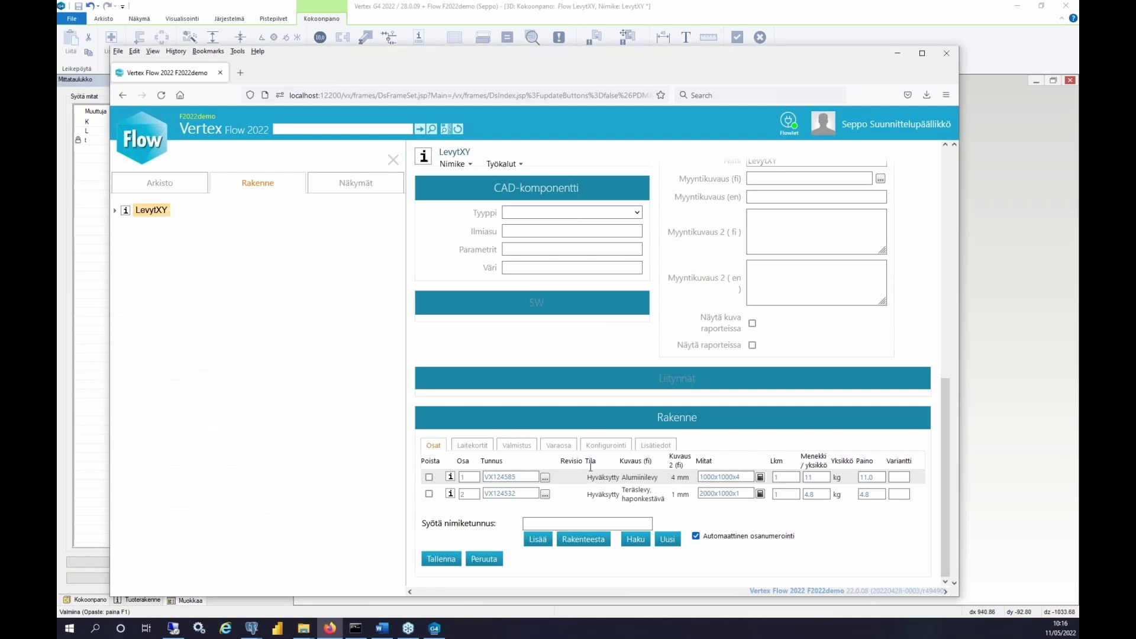
pyautogui.hotkey('alt', 'Tab')
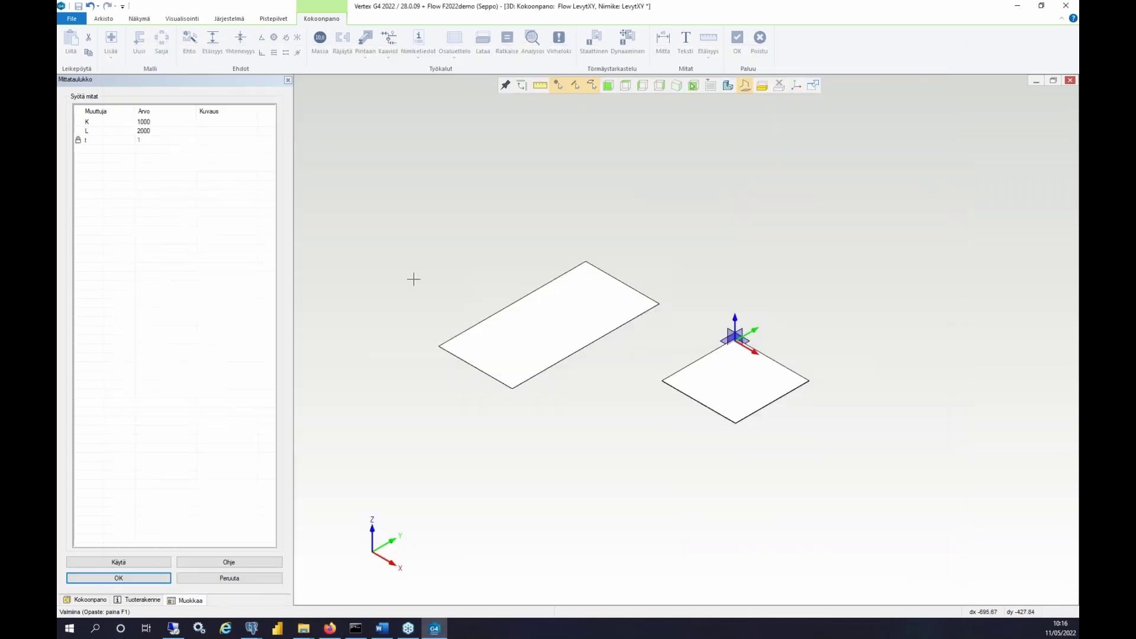
pyautogui.hotkey('alt', 'Tab')
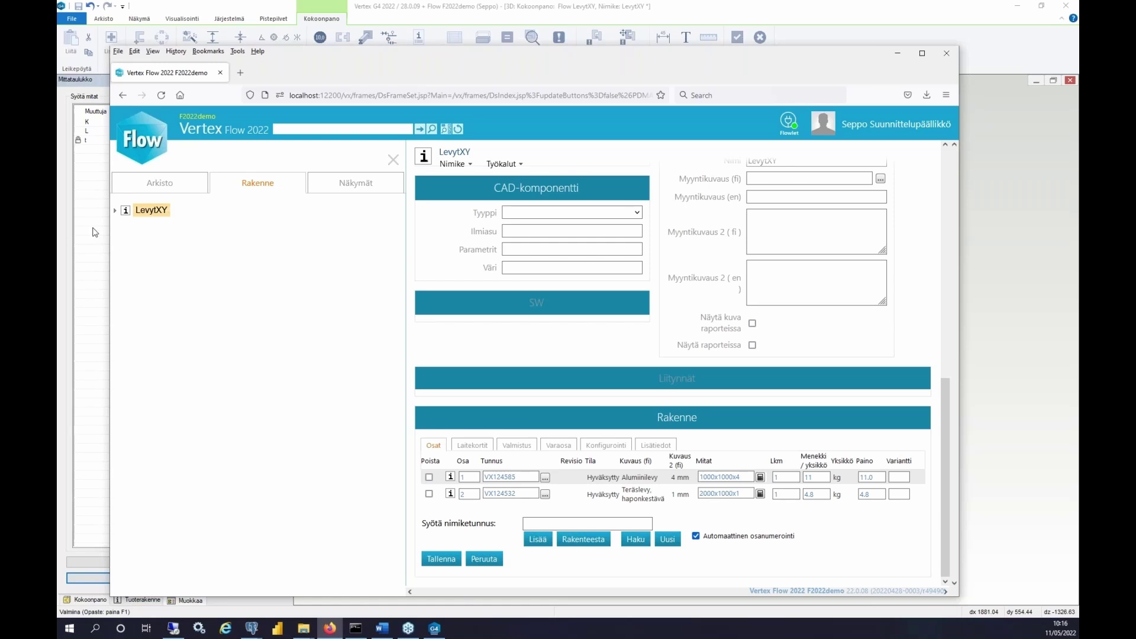
pyautogui.click(117, 211)
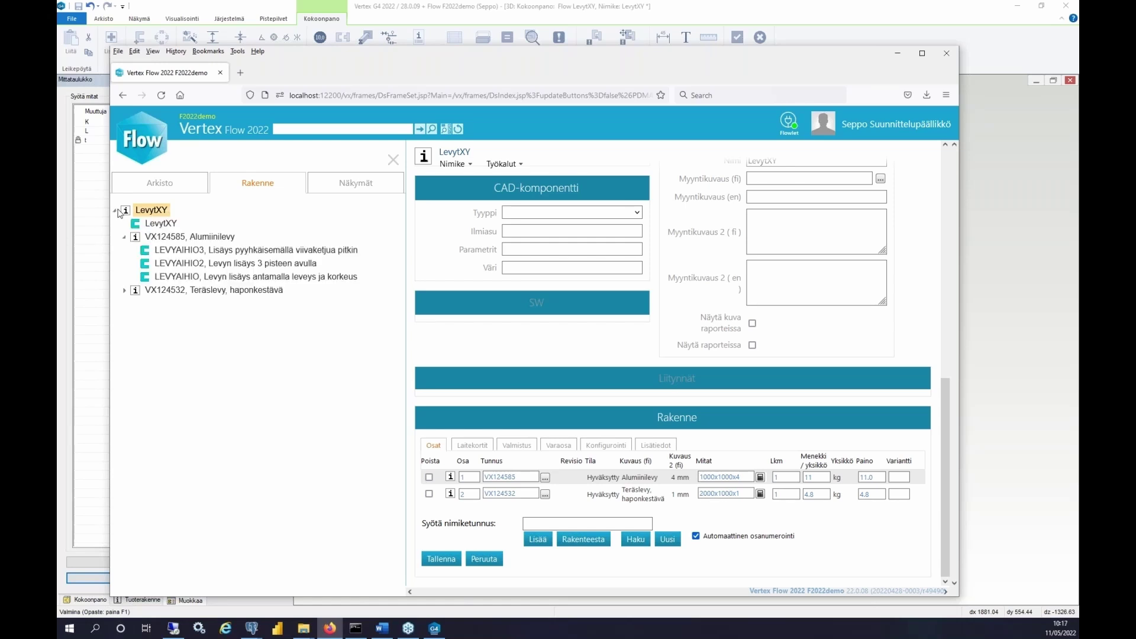
# Examine the dimension formula (Mitan kaava) of VX124532's LEVYAIHIO model and compare it with the dimensions in LevytXY's structure rows.
pyautogui.click(123, 291)
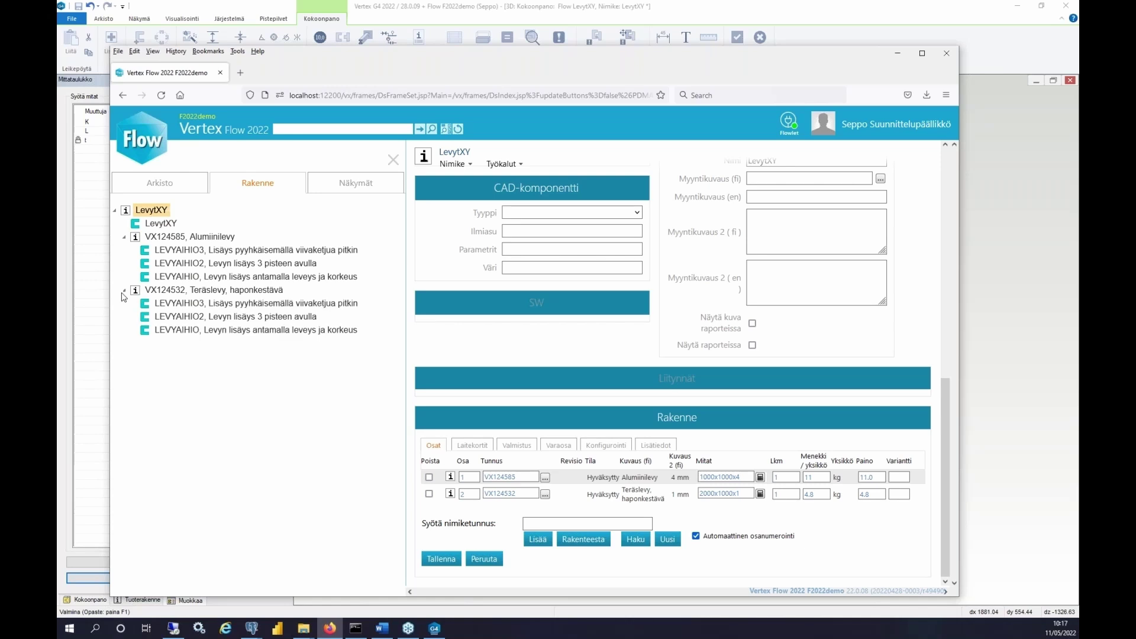
pyautogui.click(179, 333)
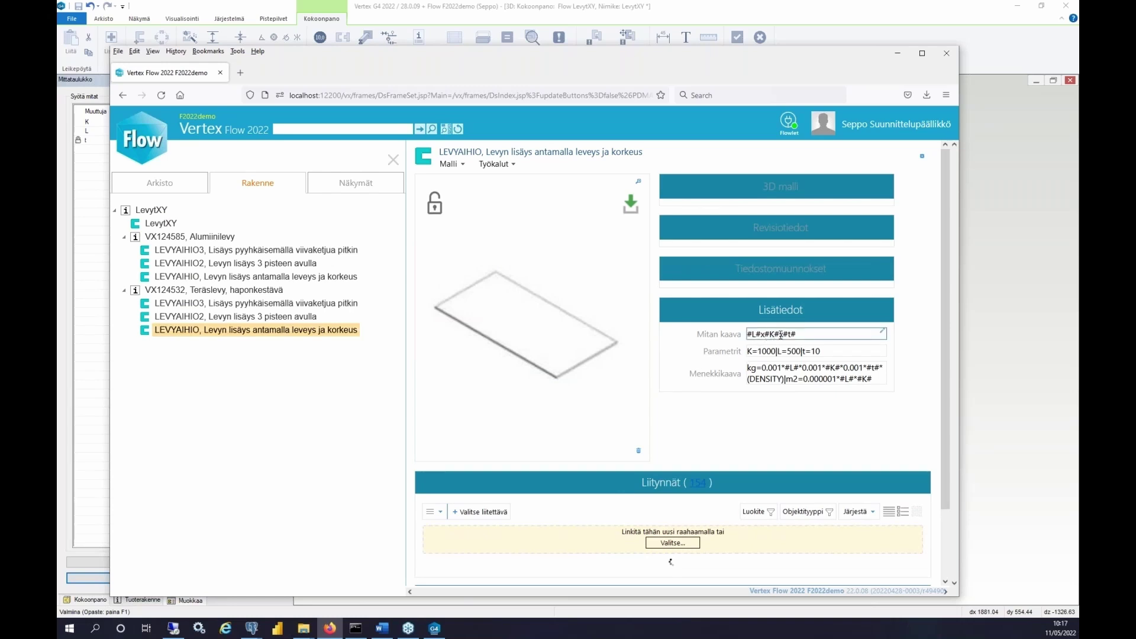
pyautogui.click(782, 335)
pyautogui.write('x#')
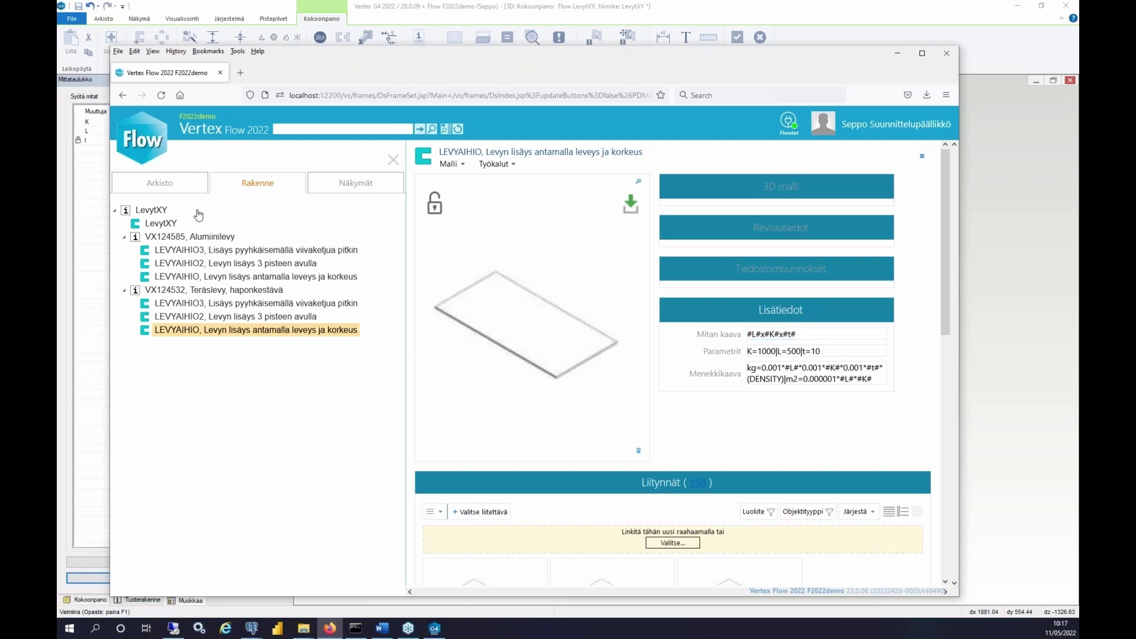
pyautogui.doubleClick(151, 211)
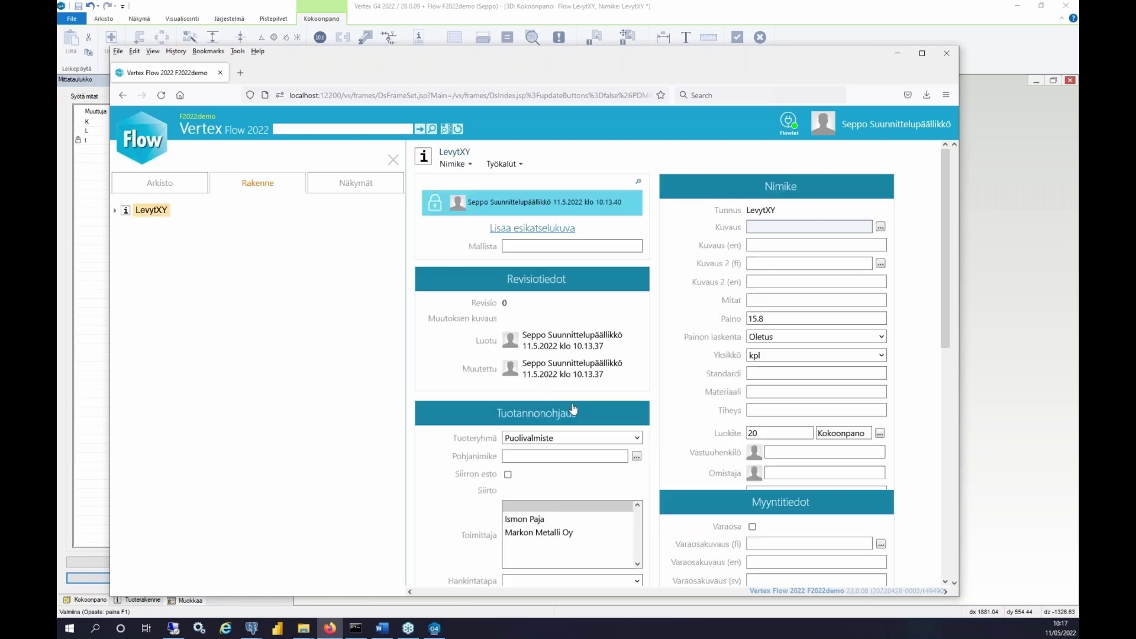
pyautogui.scroll(-10, 674, 507)
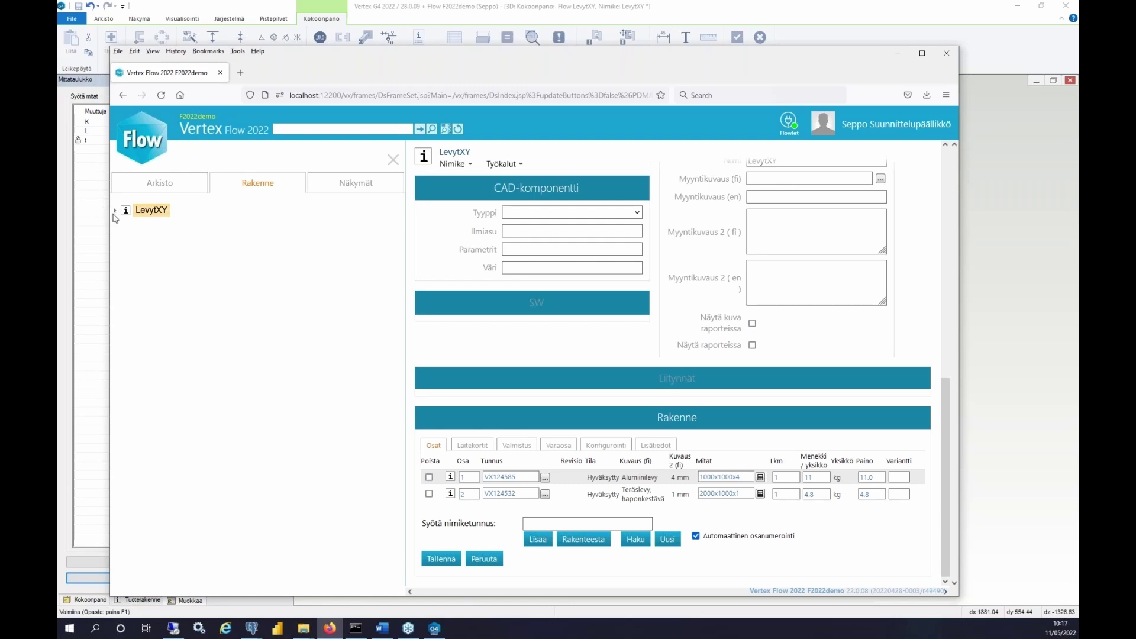
# Examine VX124532's CAD component parameters (Parametrit) alongside the dimension formula of its LEVYAIHIO model.
pyautogui.click(114, 212)
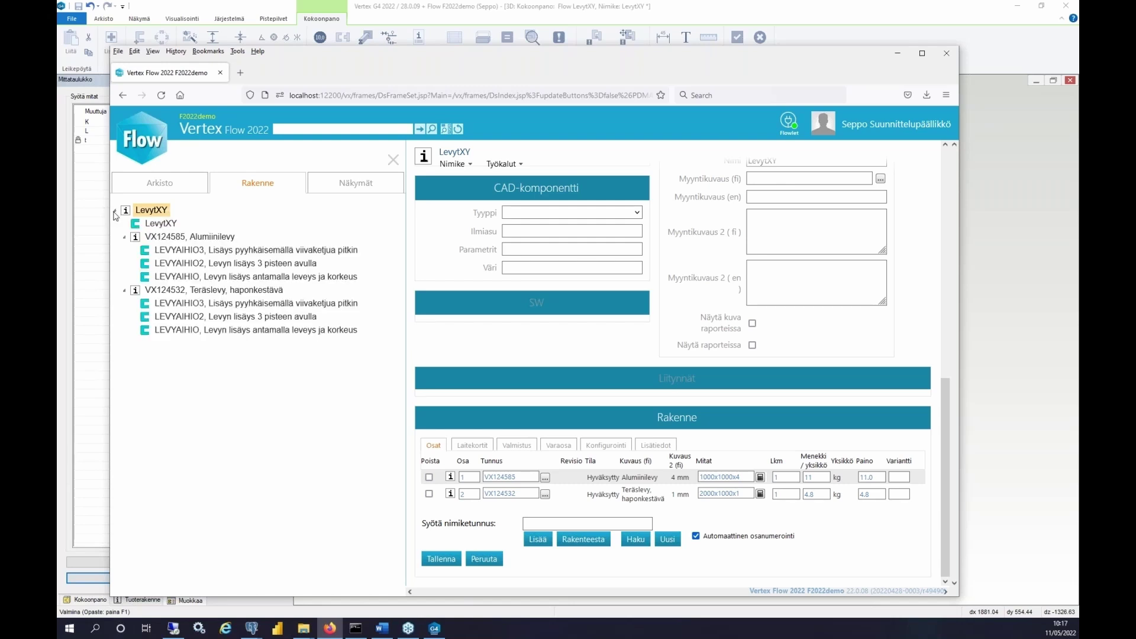
pyautogui.click(191, 292)
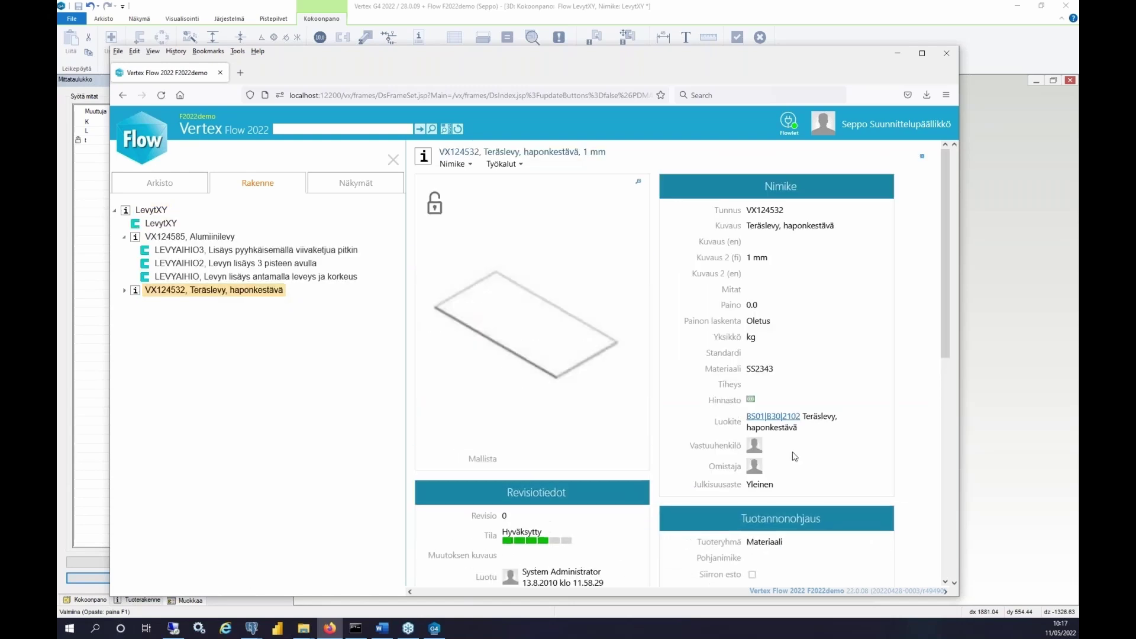
pyautogui.scroll(-5, 794, 455)
pyautogui.scroll(-2, 793, 456)
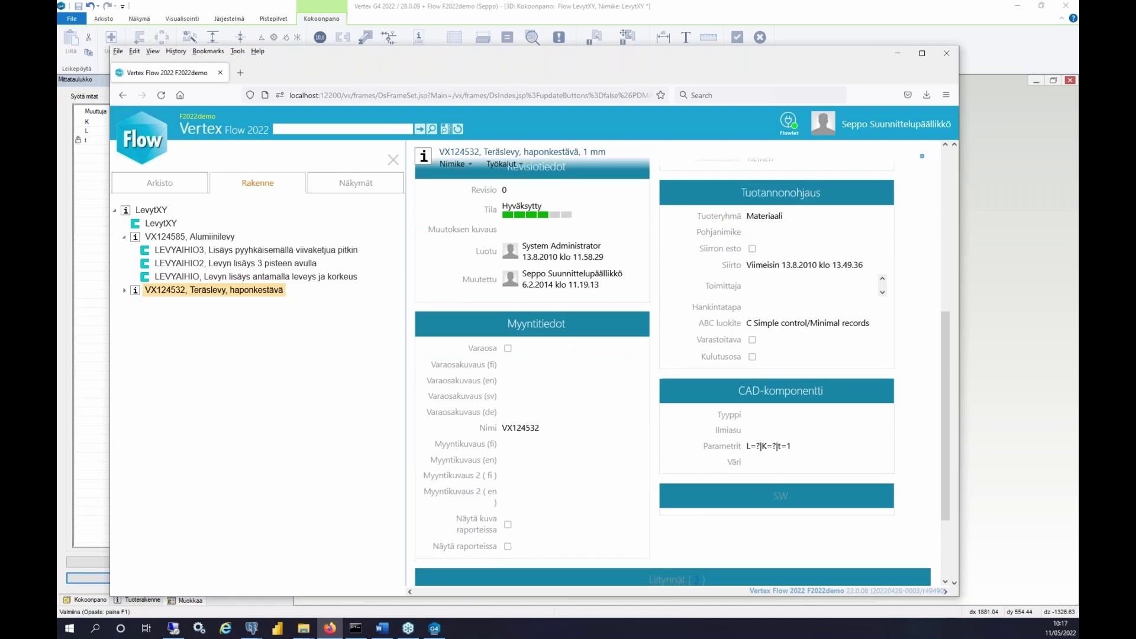
pyautogui.click(125, 291)
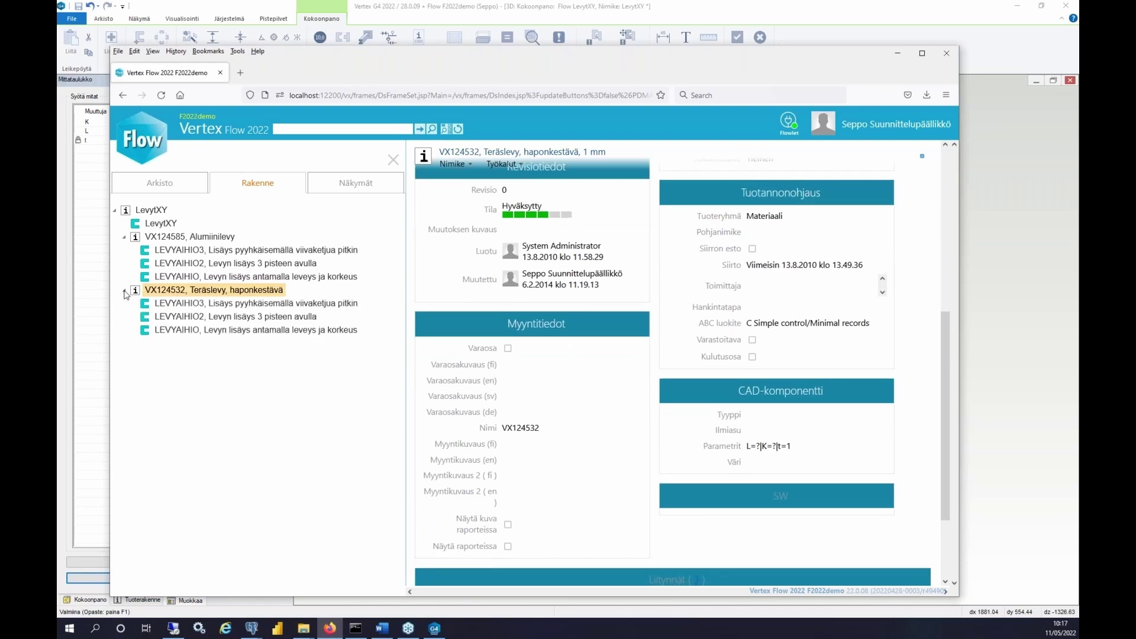
pyautogui.click(196, 333)
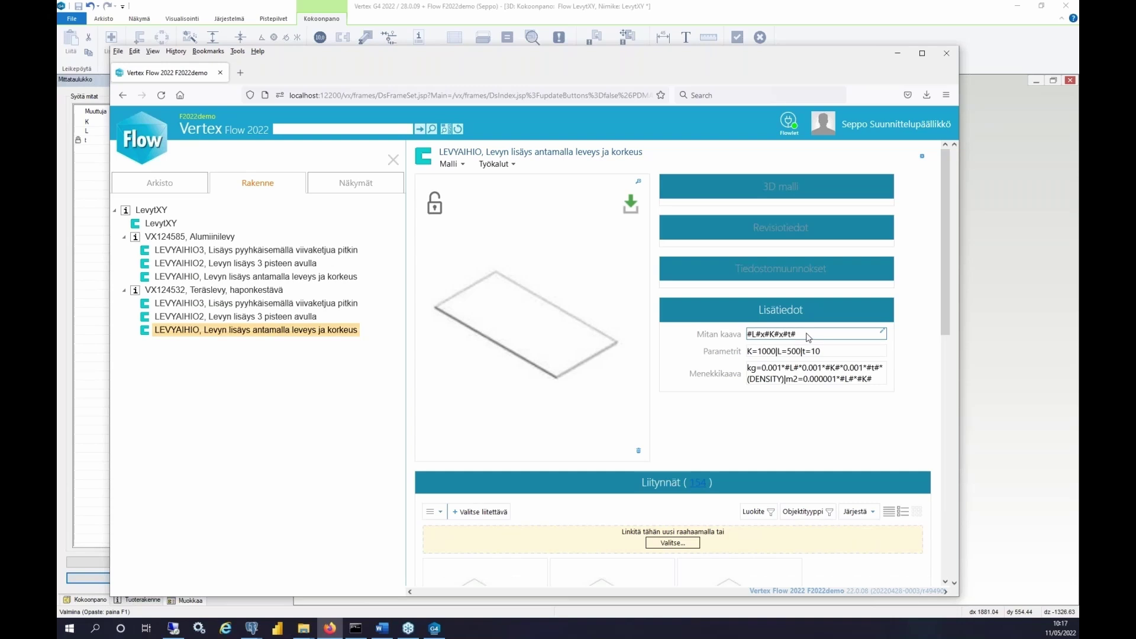
pyautogui.doubleClick(174, 290)
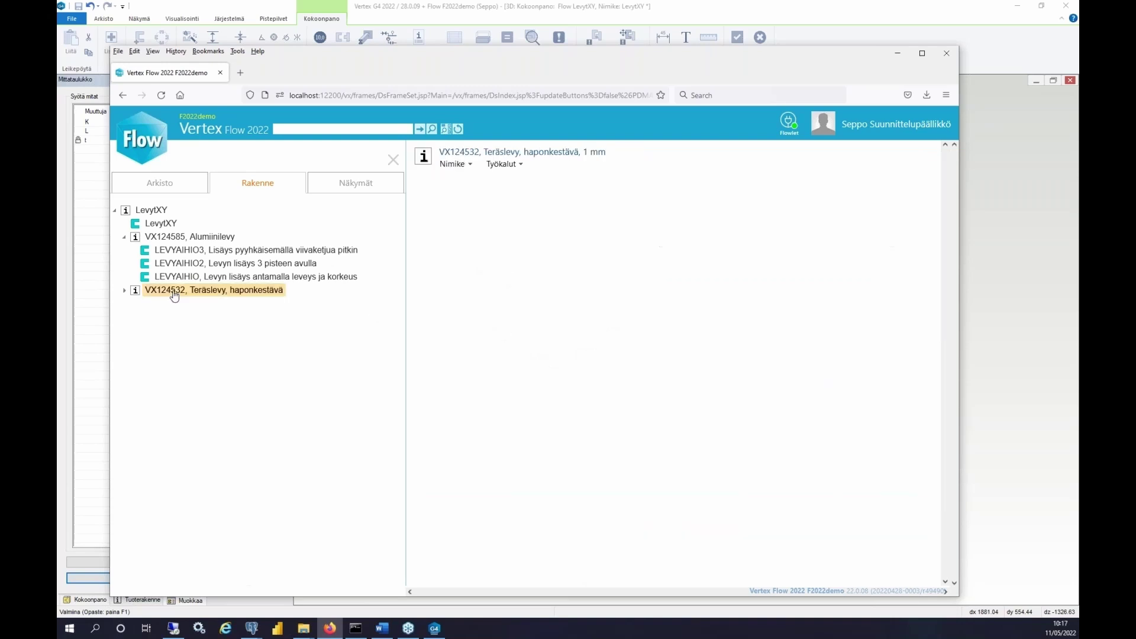
pyautogui.scroll(-4, 846, 472)
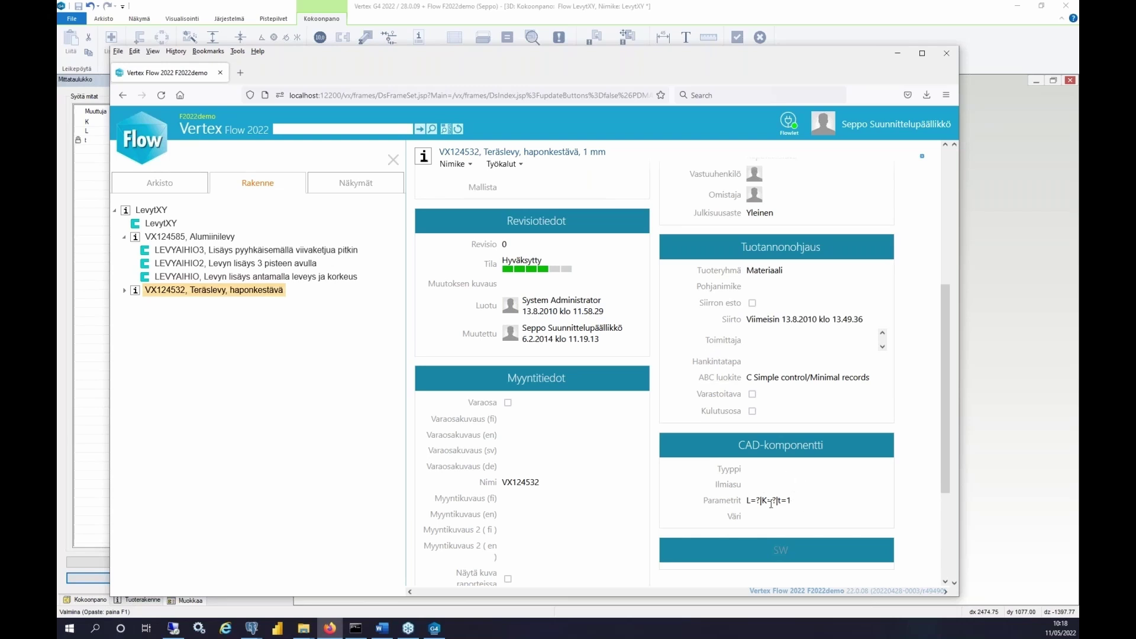
# Examine the consumption per unit in LevytXY's structure rows, LEVYAIHIO's consumption formula (Menekkikaava), and the VX124532 item's unit and material.
pyautogui.doubleClick(152, 213)
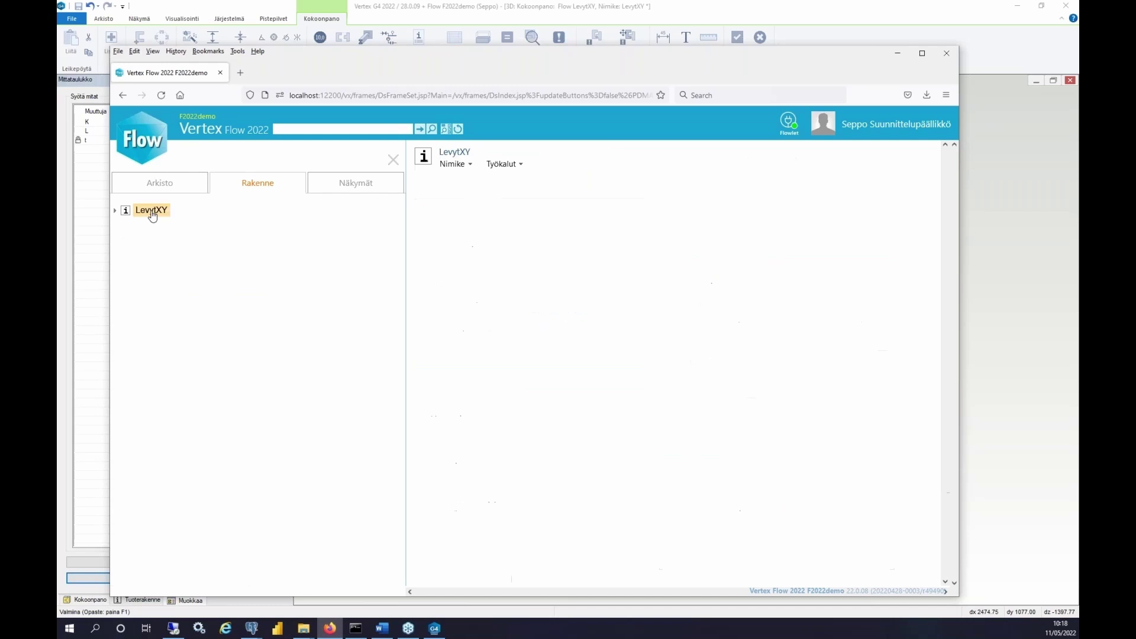
pyautogui.scroll(-10, 837, 503)
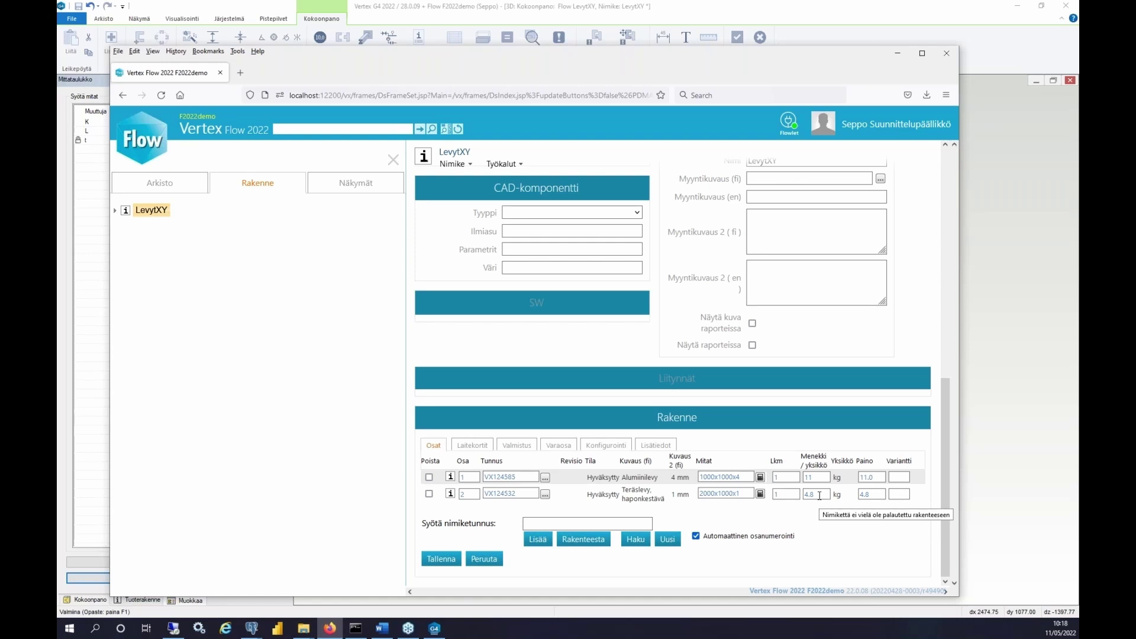
pyautogui.click(115, 212)
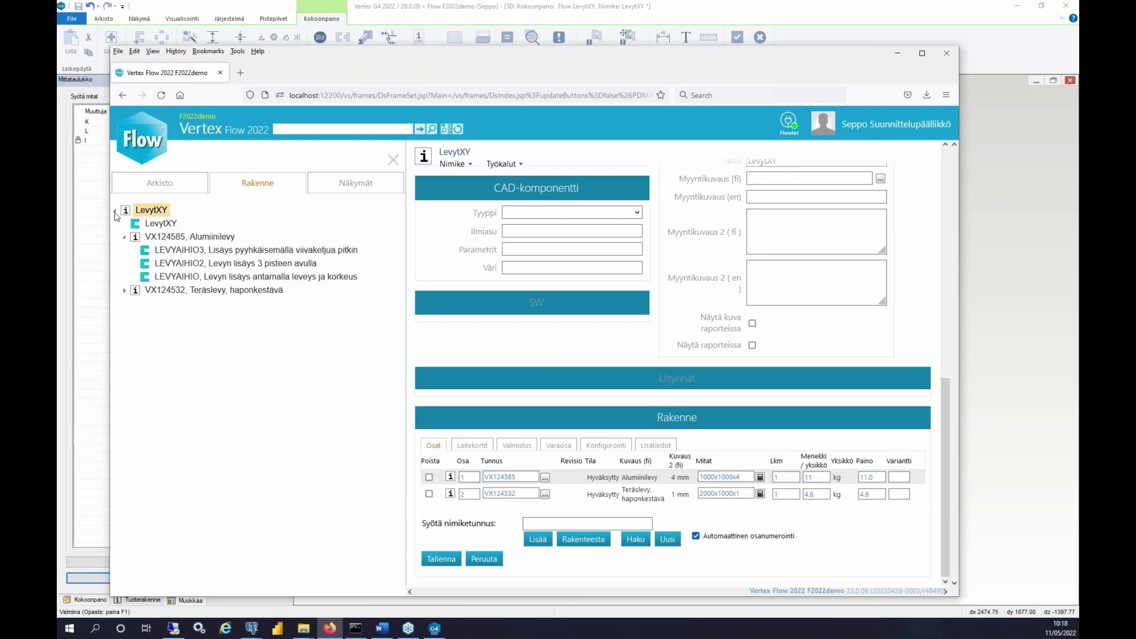
pyautogui.click(124, 290)
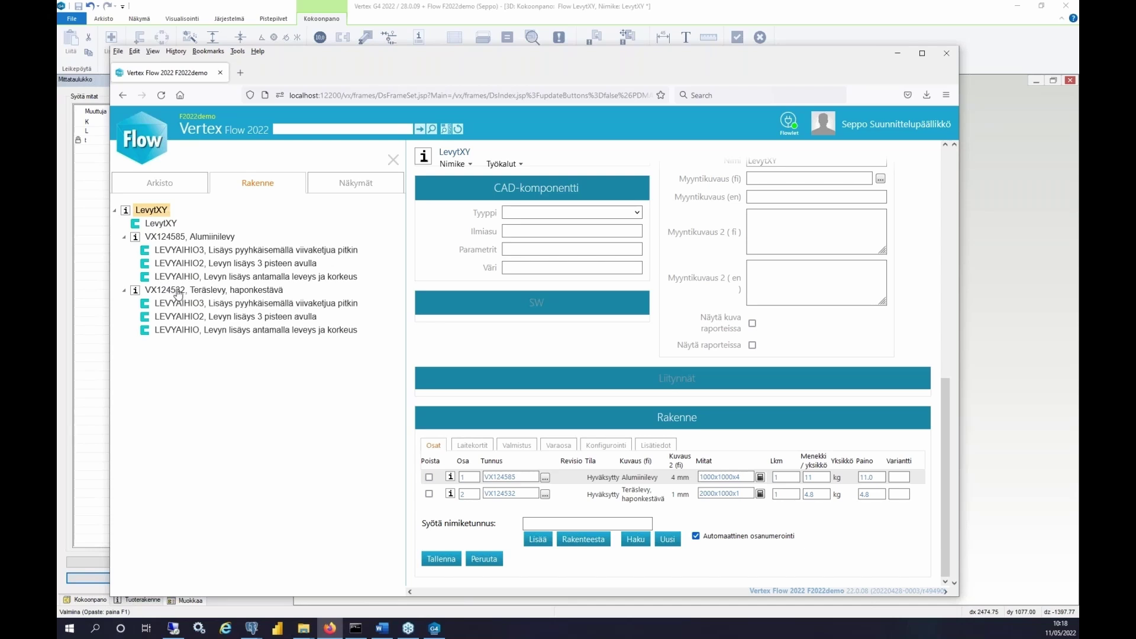
pyautogui.click(189, 335)
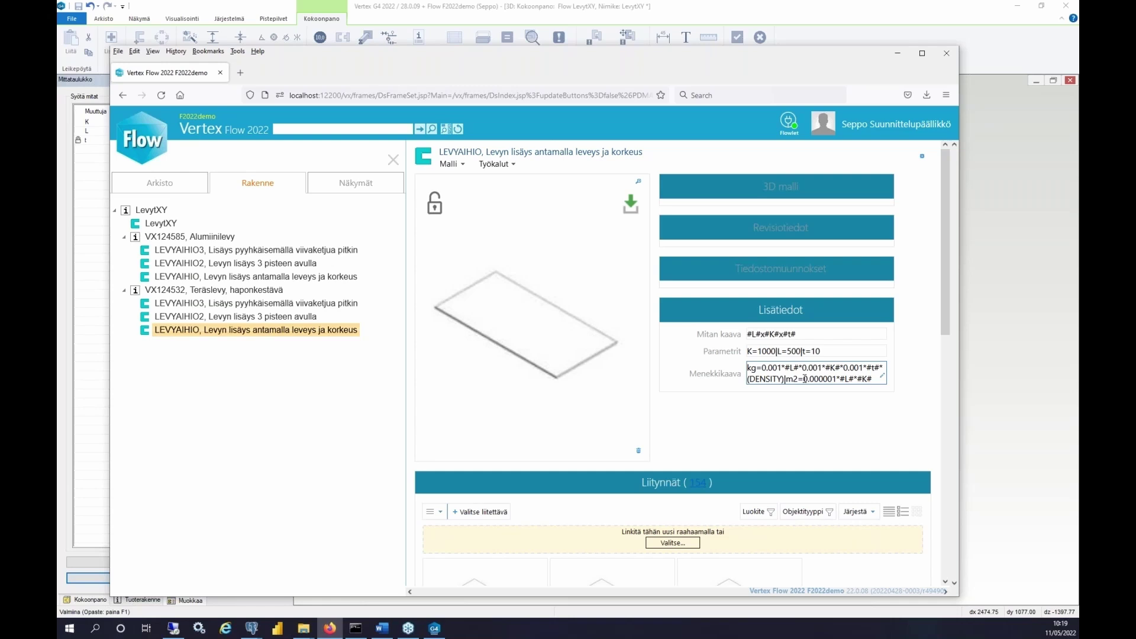
pyautogui.doubleClick(191, 291)
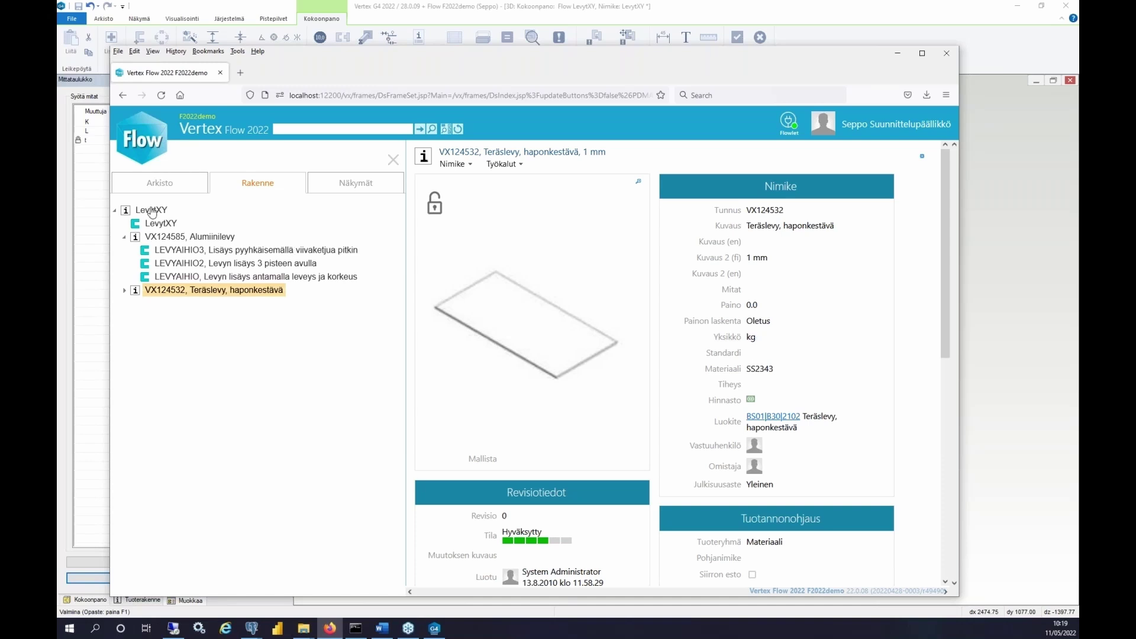
pyautogui.click(166, 278)
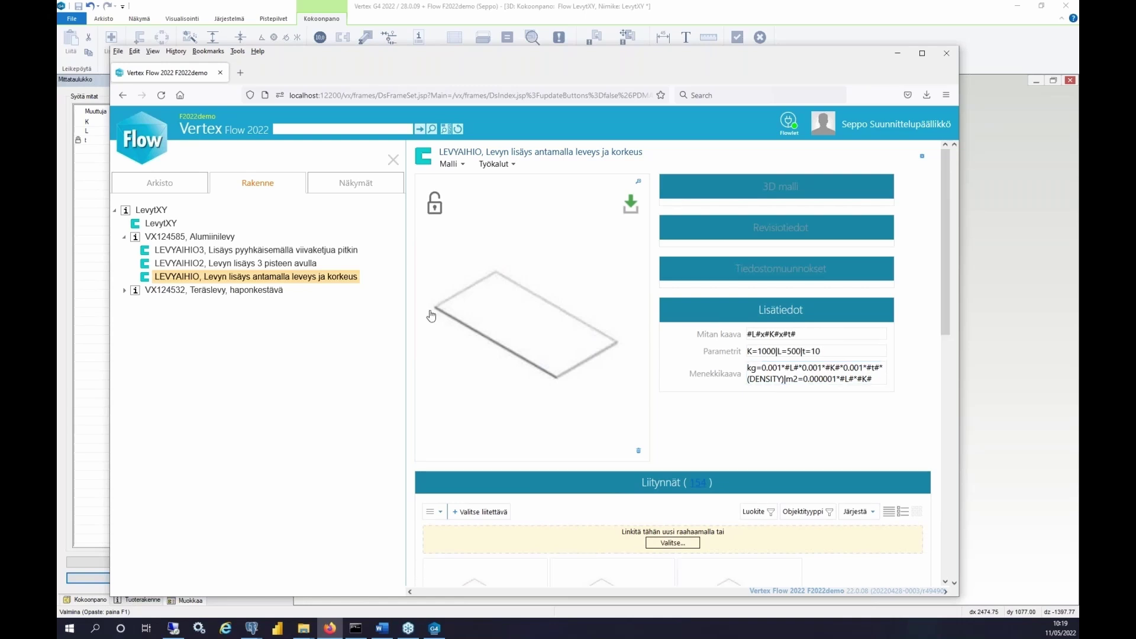
# Reserve item VX124532 for editing, set its unit (Yksikkö) to m2, and return the reservation as revision 1.
pyautogui.click(160, 291)
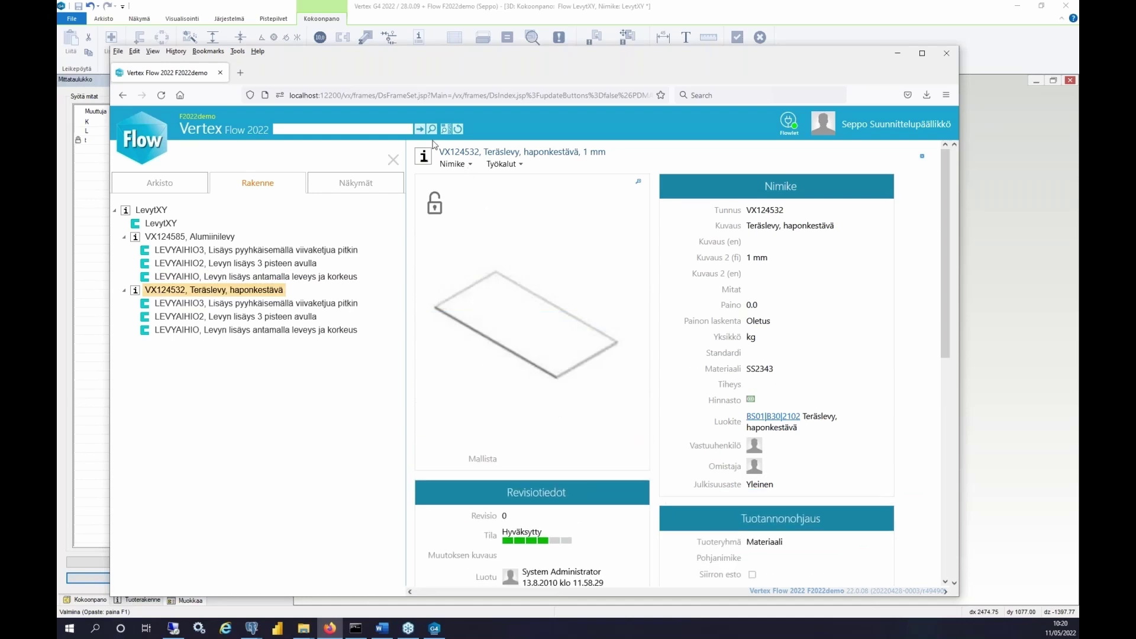
pyautogui.click(453, 166)
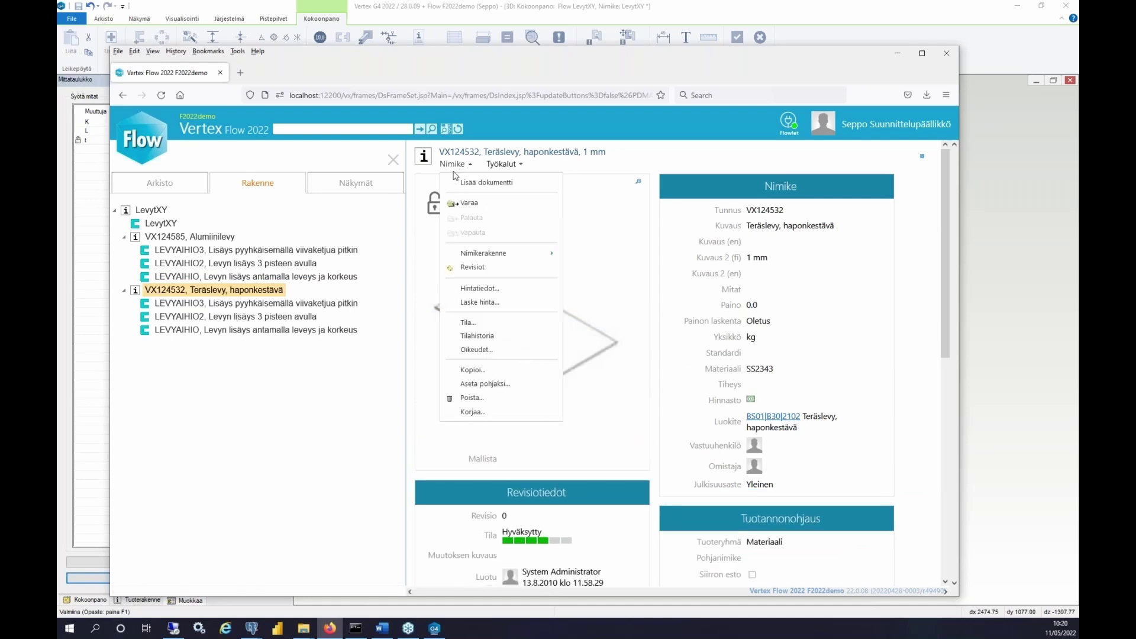
pyautogui.click(468, 206)
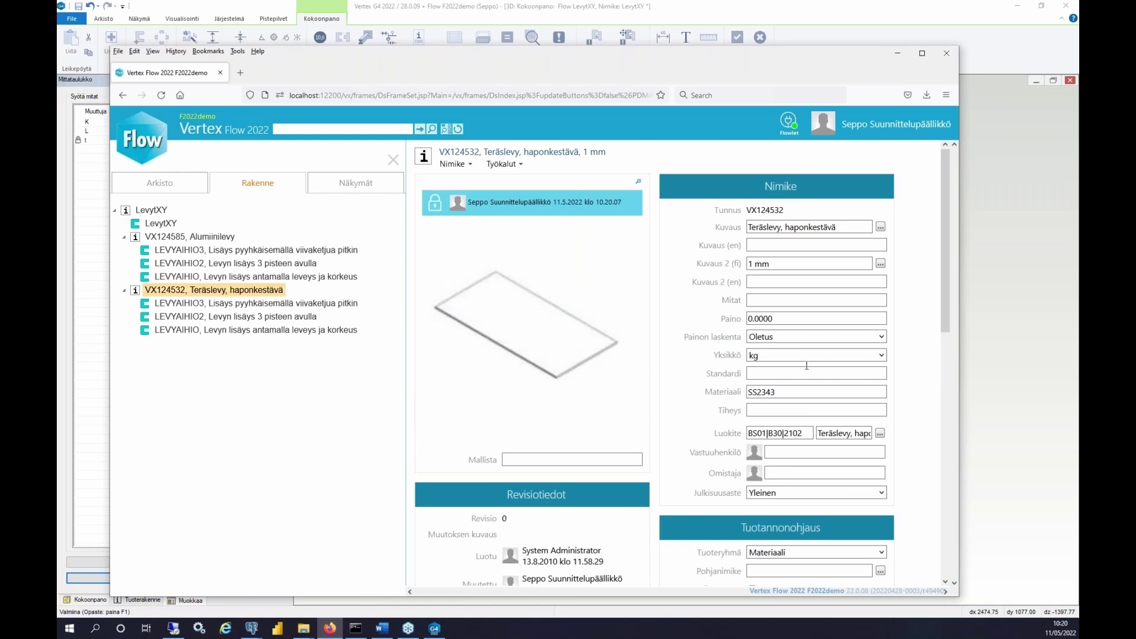
pyautogui.click(881, 356)
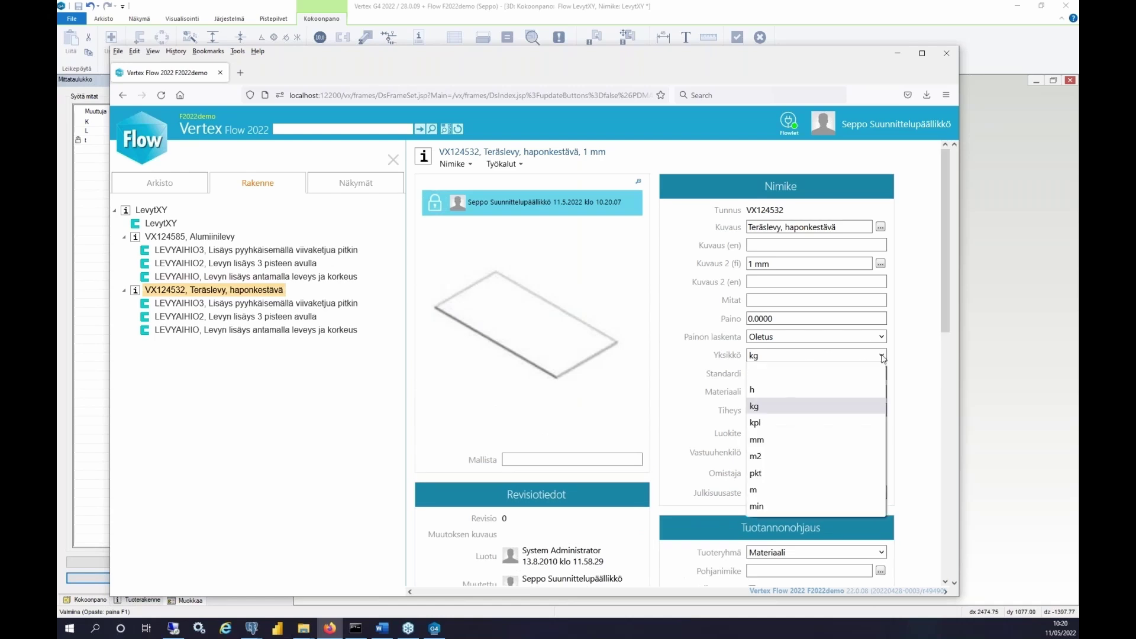
pyautogui.click(848, 457)
pyautogui.click(455, 164)
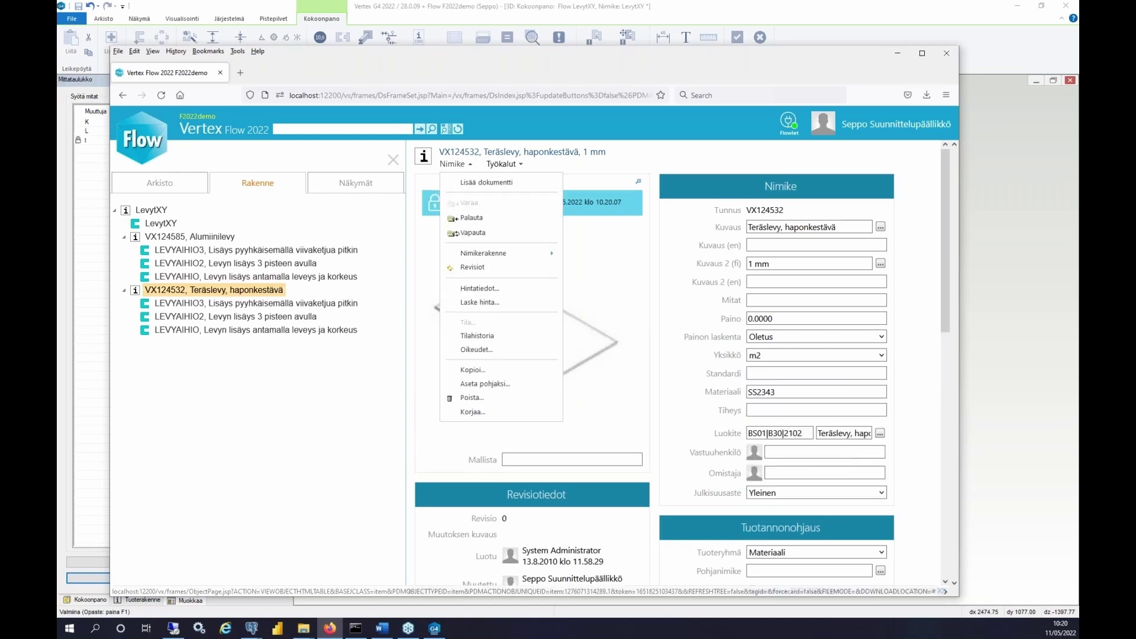
pyautogui.click(469, 219)
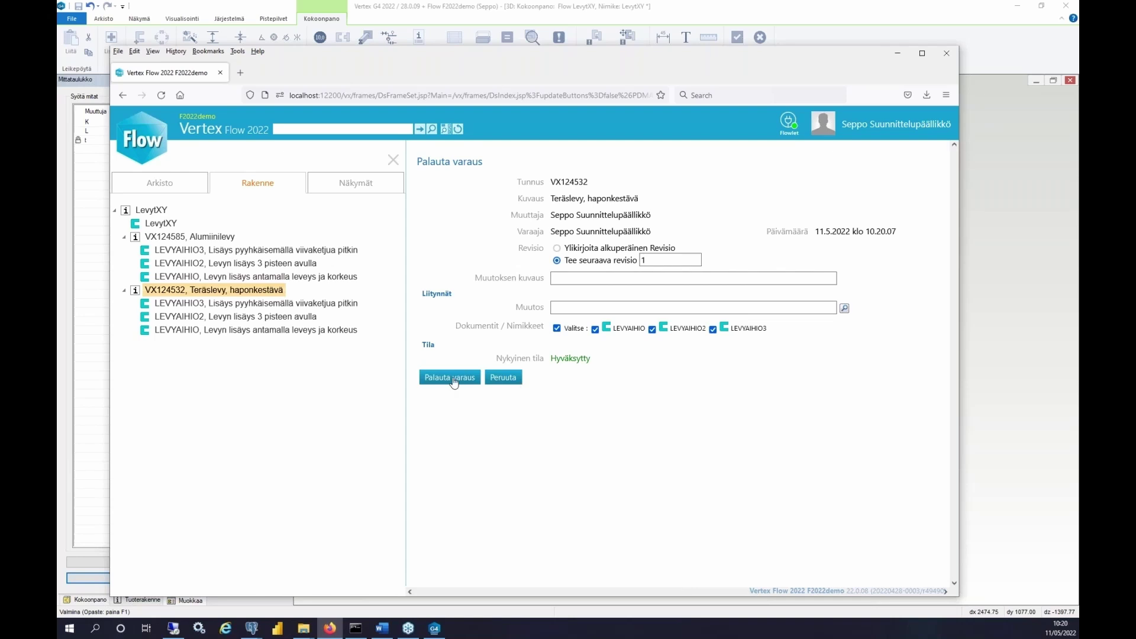
pyautogui.click(459, 381)
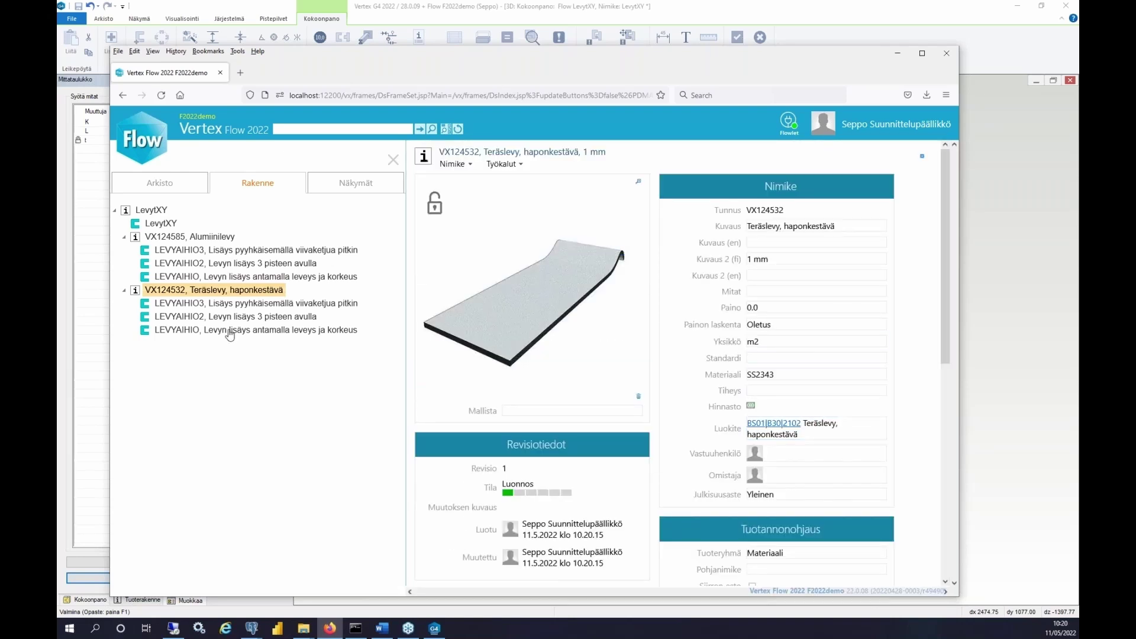
# Review LEVYAIHIO's formulas, then switch to Vertex G4 to close the sheet's dimension table and save the LevytXY assembly.
pyautogui.click(208, 335)
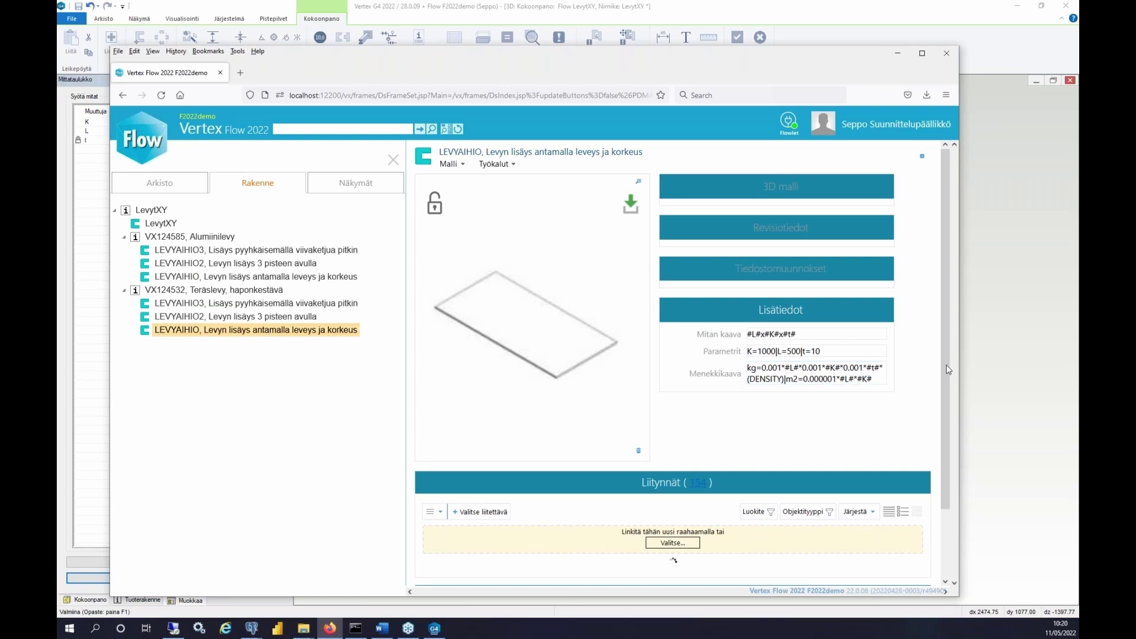
pyautogui.click(976, 358)
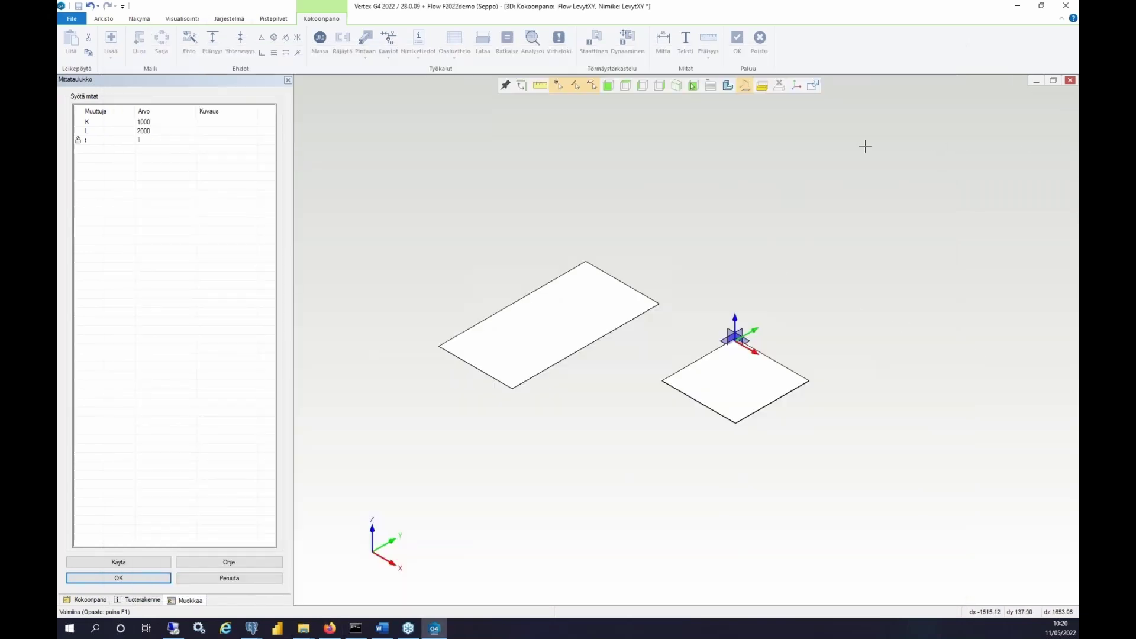
pyautogui.press('Return')
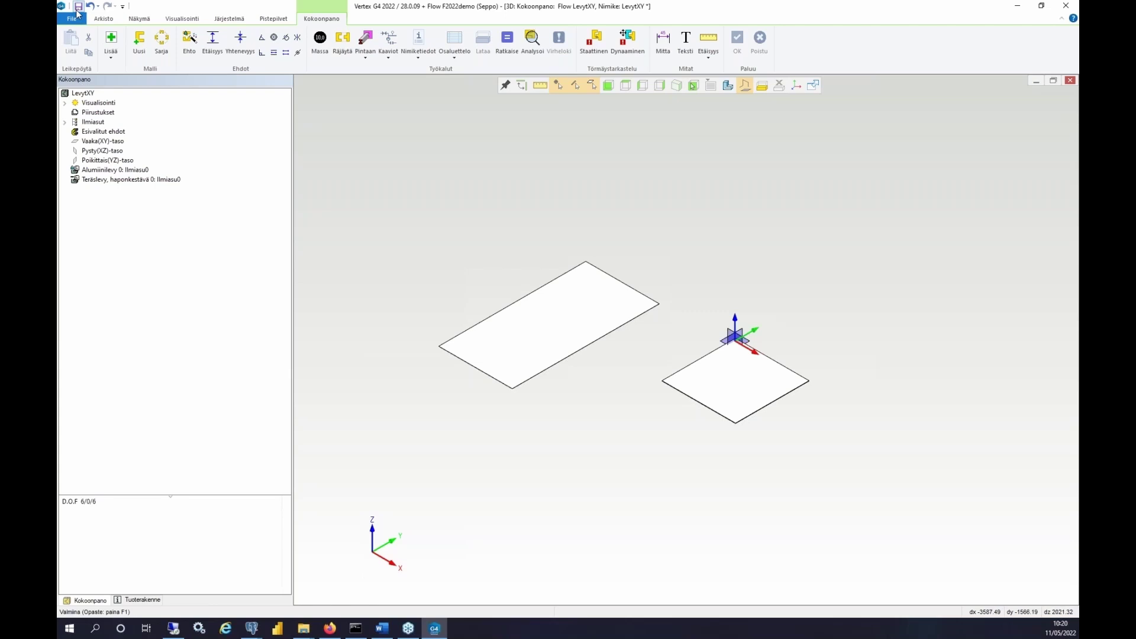
pyautogui.click(77, 16)
pyautogui.click(612, 254)
# Check the steel sheet's part information, then open the LevytXY item in Vertex Flow and examine the sheet's consumption, unit and weight.
pyautogui.moveTo(568, 308)
pyautogui.doubleClick(532, 294)
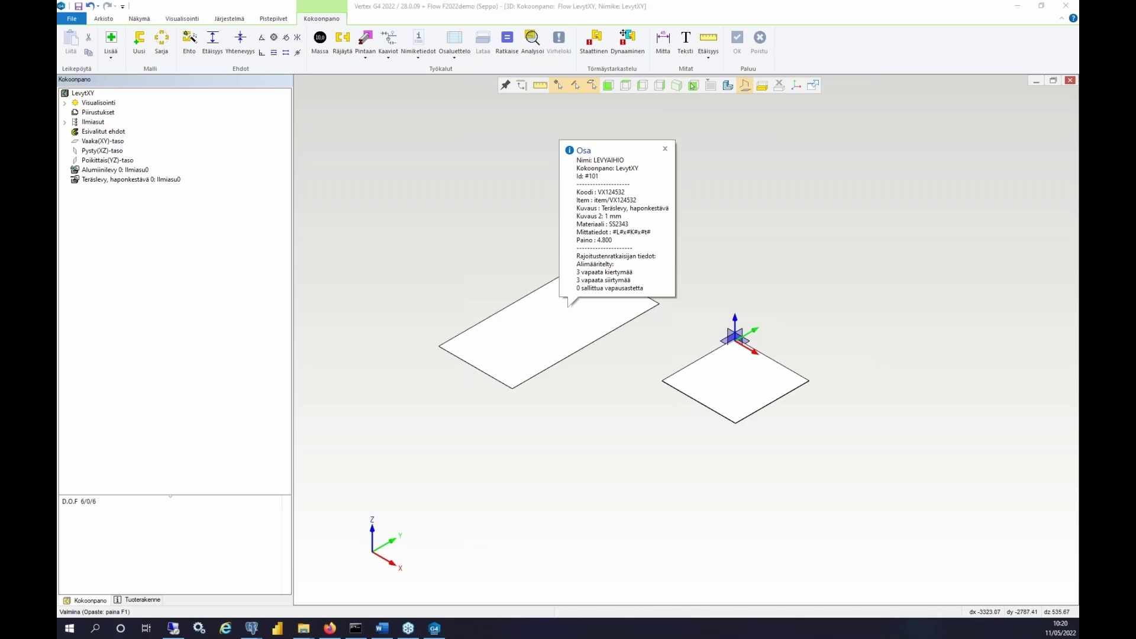
pyautogui.click(155, 210)
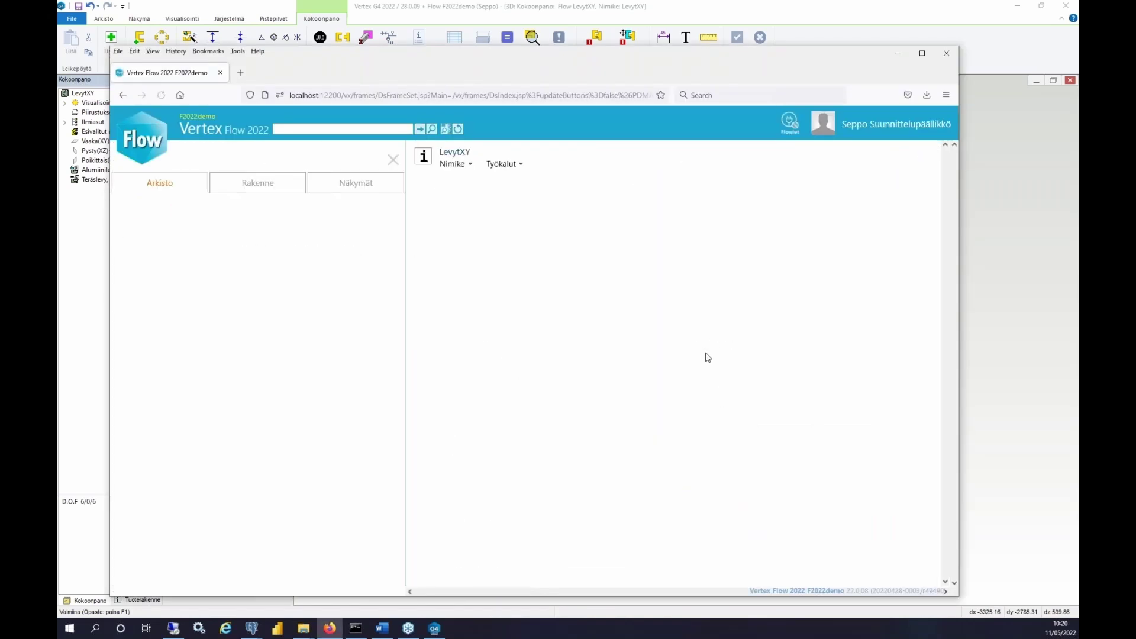
pyautogui.scroll(-10, 708, 354)
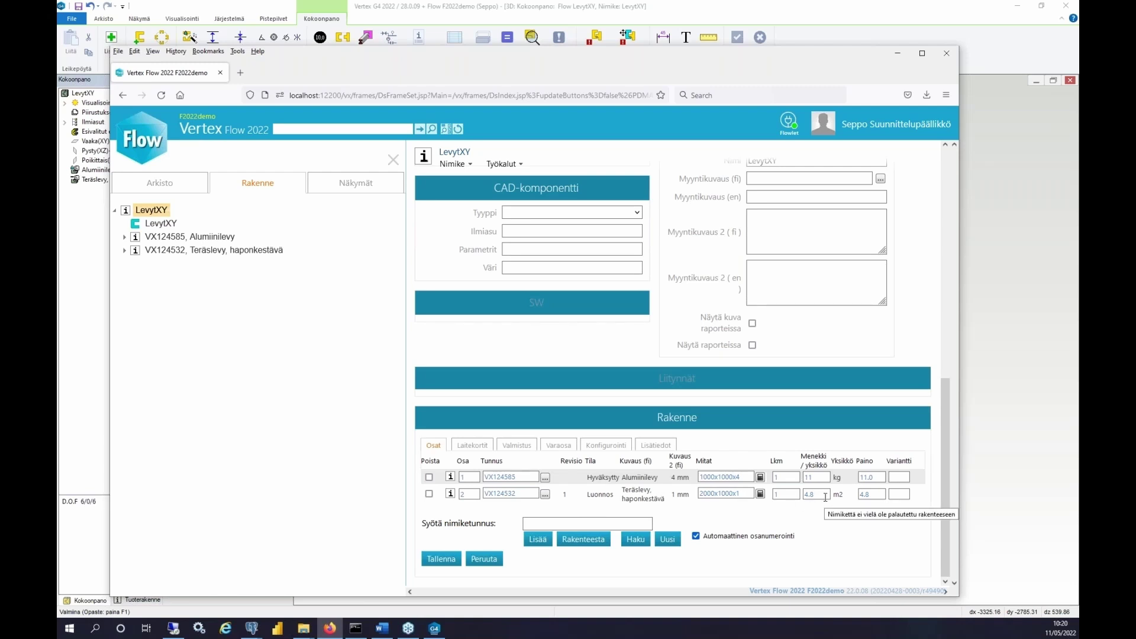
# Open the LEVYAIHIO model under VX124532 and append a copy of the m2 term, separated by |, to its consumption formula (Menekkikaava).
pyautogui.click(124, 251)
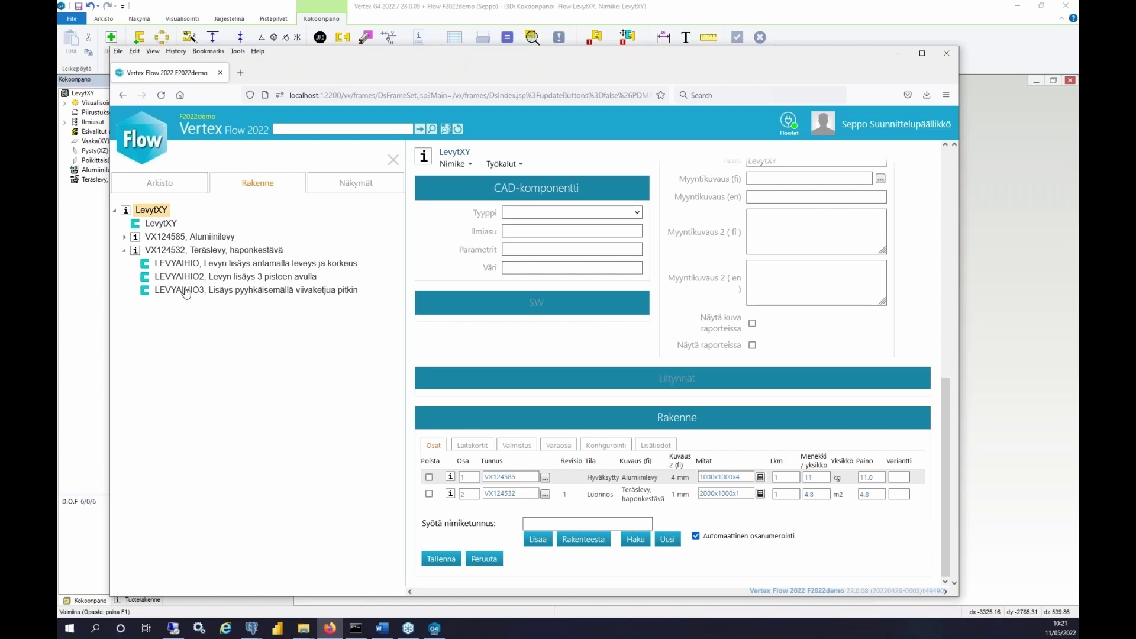
pyautogui.click(182, 264)
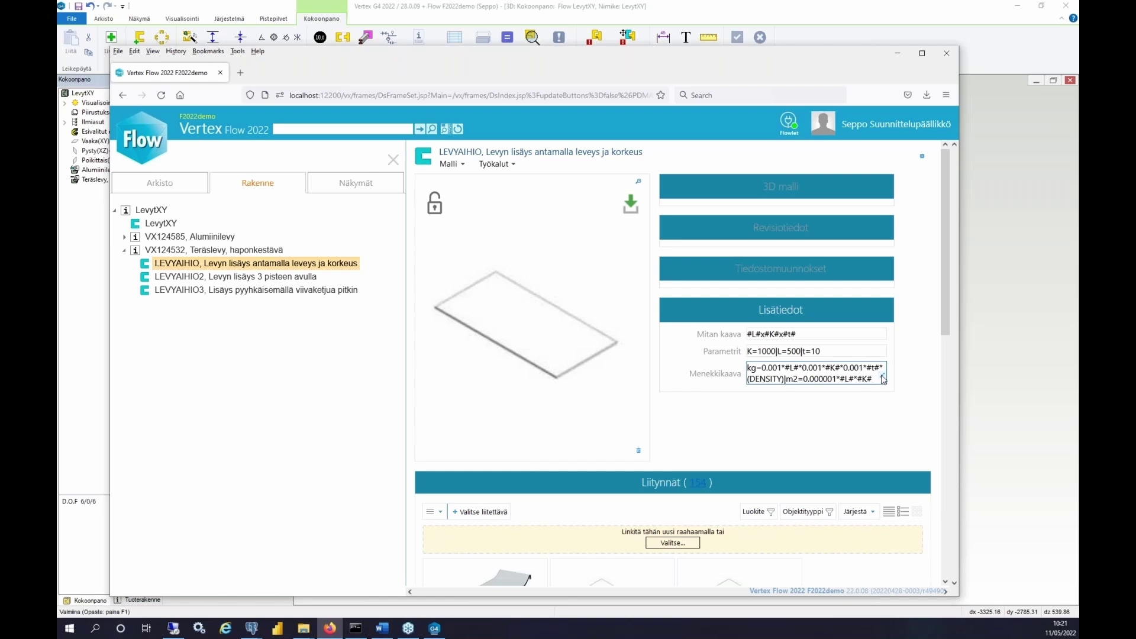
pyautogui.click(883, 379)
pyautogui.press('End')
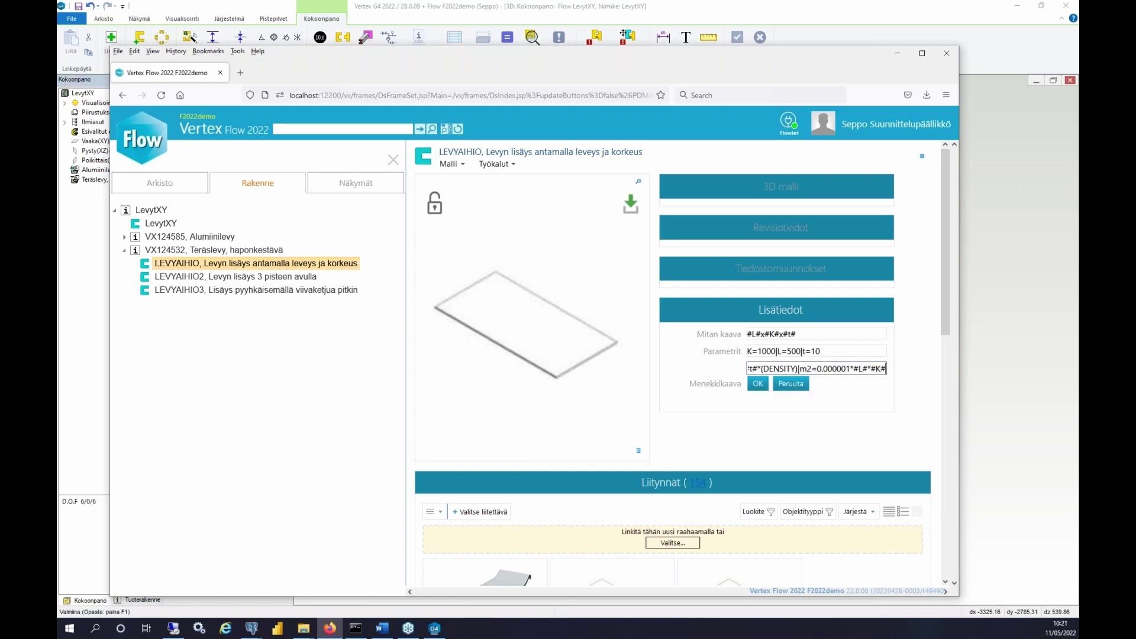
pyautogui.hotkey('shift', 'Left')
pyautogui.hotkey('shift', 'Left')
pyautogui.hotkey('shift', 'Left')
pyautogui.hotkey('shift', 'Left')
pyautogui.hotkey('shift', 'Left')
pyautogui.hotkey('shift', 'Left')
pyautogui.hotkey('shift', 'Left')
pyautogui.hotkey('shift', 'Left')
pyautogui.hotkey('shift', 'Left')
pyautogui.hotkey('shift', 'Left')
pyautogui.hotkey('shift', 'Left')
pyautogui.hotkey('shift', 'Left')
pyautogui.hotkey('shift', 'Left')
pyautogui.hotkey('shift', 'Left')
pyautogui.hotkey('shift', 'Left')
pyautogui.hotkey('shift', 'Left')
pyautogui.hotkey('shift', 'Left')
pyautogui.hotkey('shift', 'Left')
pyautogui.hotkey('shift', 'Left')
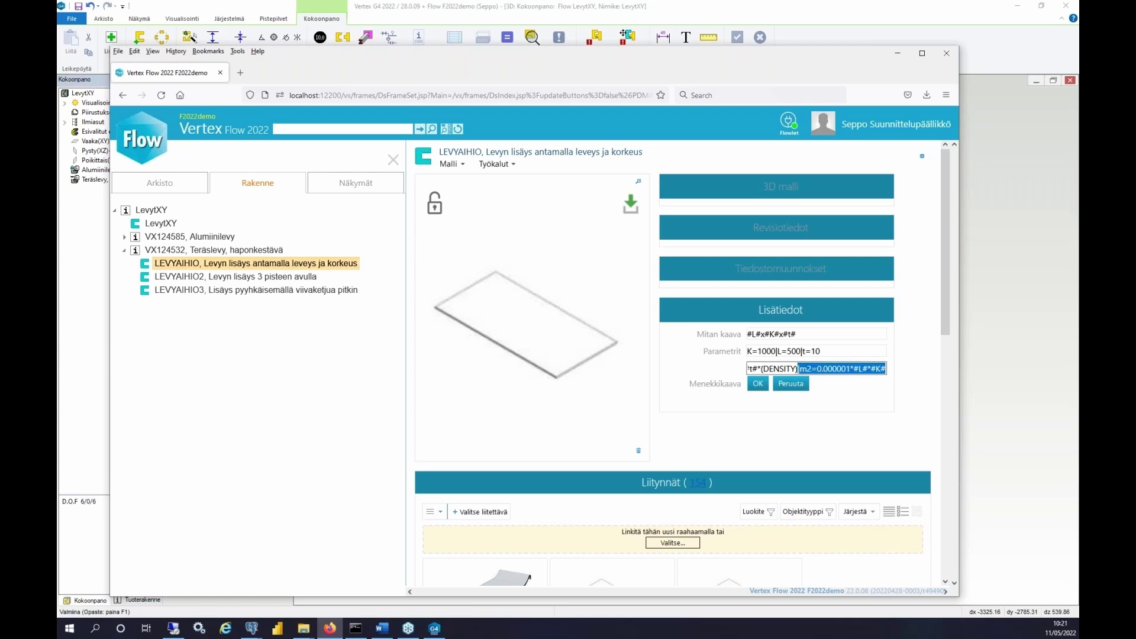
pyautogui.hotkey('ctrl', 'c')
pyautogui.press('End')
pyautogui.write('|')
pyautogui.hotkey('ctrl', 'v')
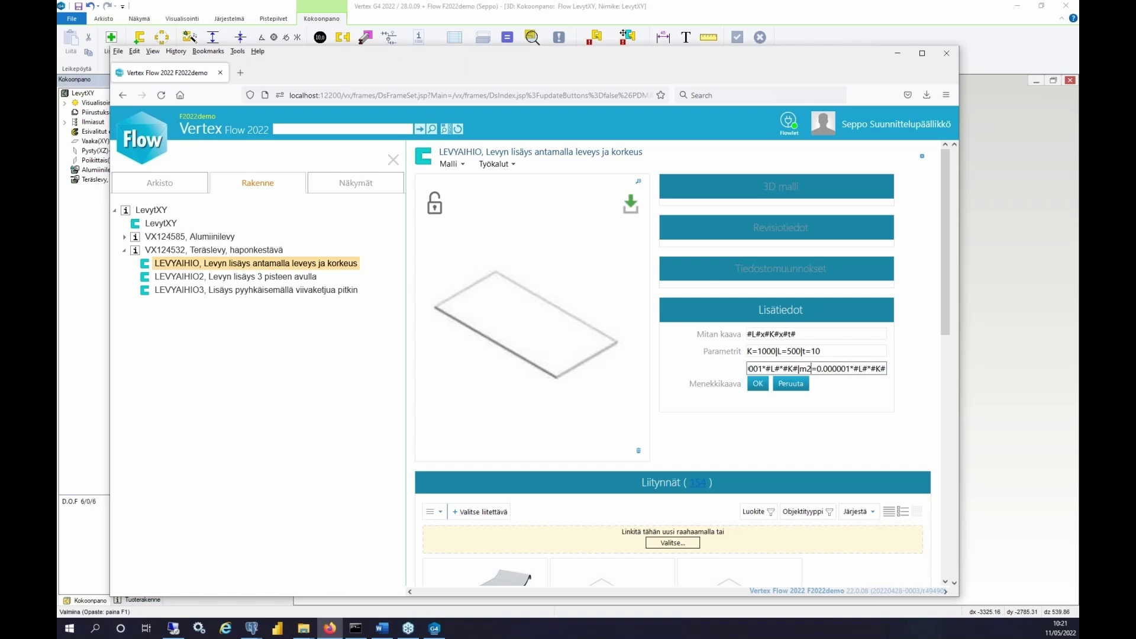
# Change the appended term of the consumption formula to mm2=#L#*#K# and save the formula.
pyautogui.write('m')
pyautogui.press('End')
pyautogui.hotkey('shift', 'Left')
pyautogui.hotkey('shift', 'Left')
pyautogui.hotkey('shift', 'Left')
pyautogui.hotkey('shift', 'Left')
pyautogui.hotkey('shift', 'Left')
pyautogui.hotkey('shift', 'Left')
pyautogui.press('Delete')
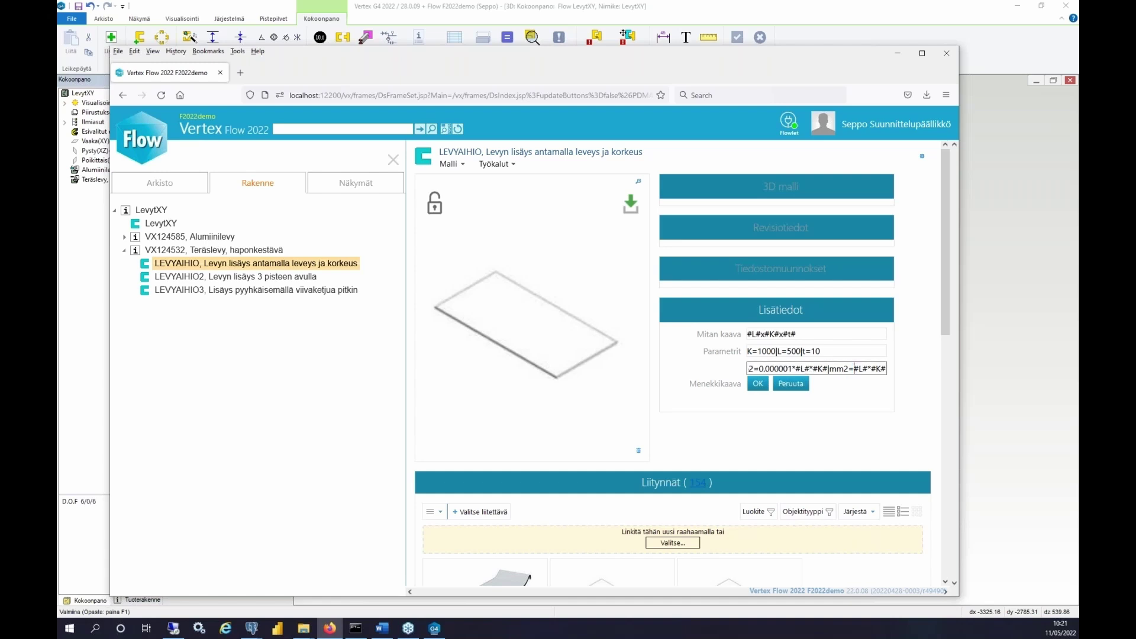
pyautogui.click(760, 384)
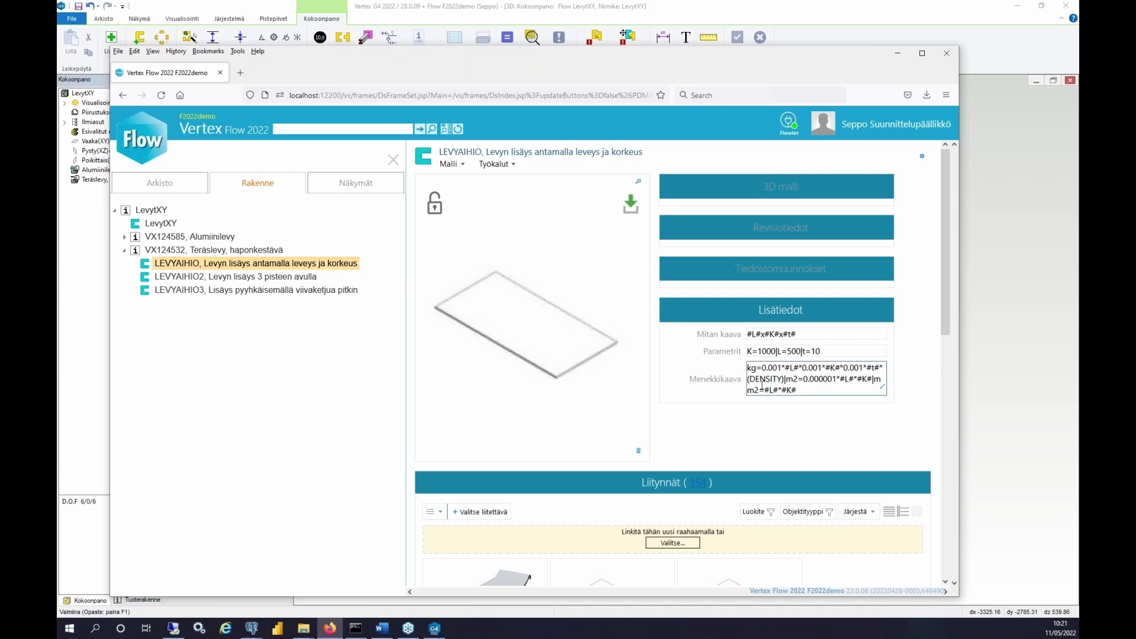
# Check which unit options (Yksikkö) item VX124532 offers, leaving the field without a change.
pyautogui.doubleClick(181, 255)
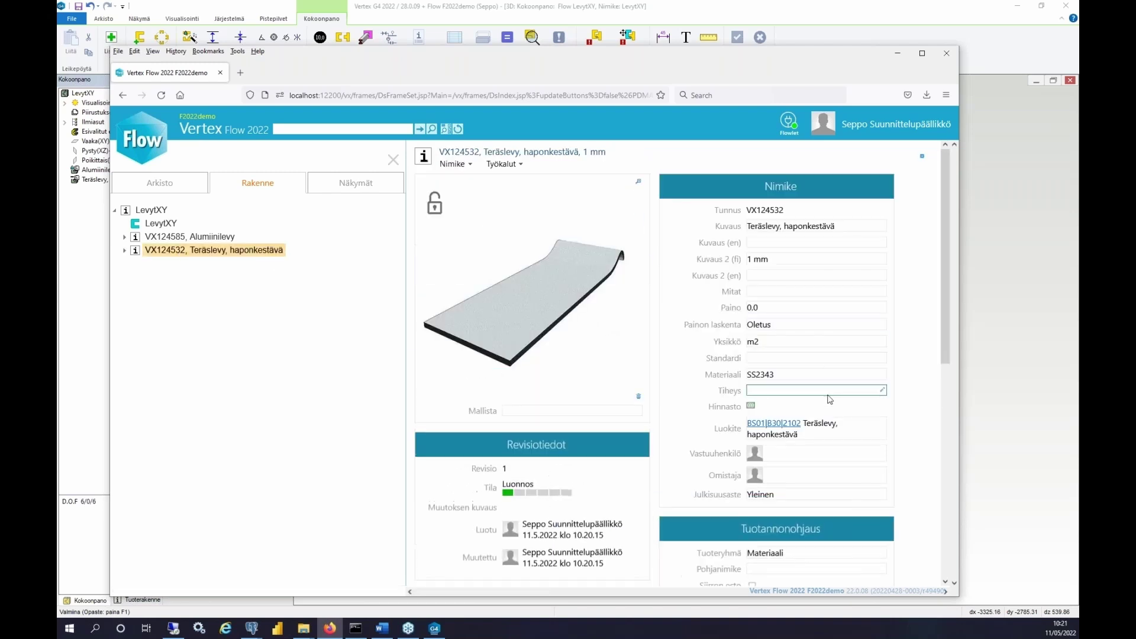
pyautogui.click(882, 339)
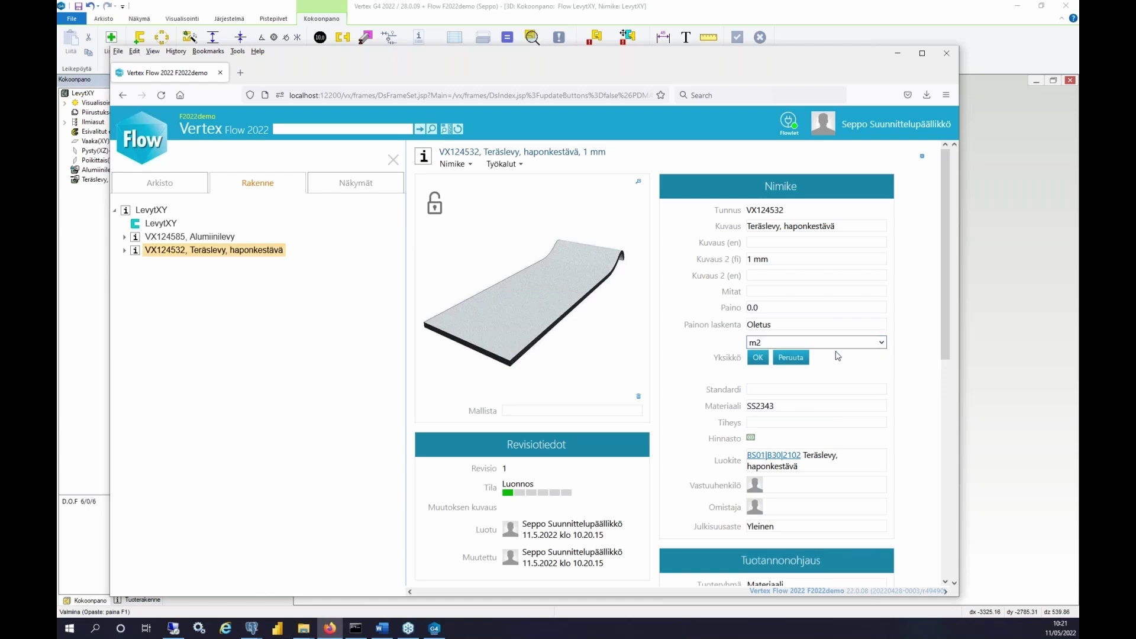
pyautogui.click(882, 343)
pyautogui.click(793, 358)
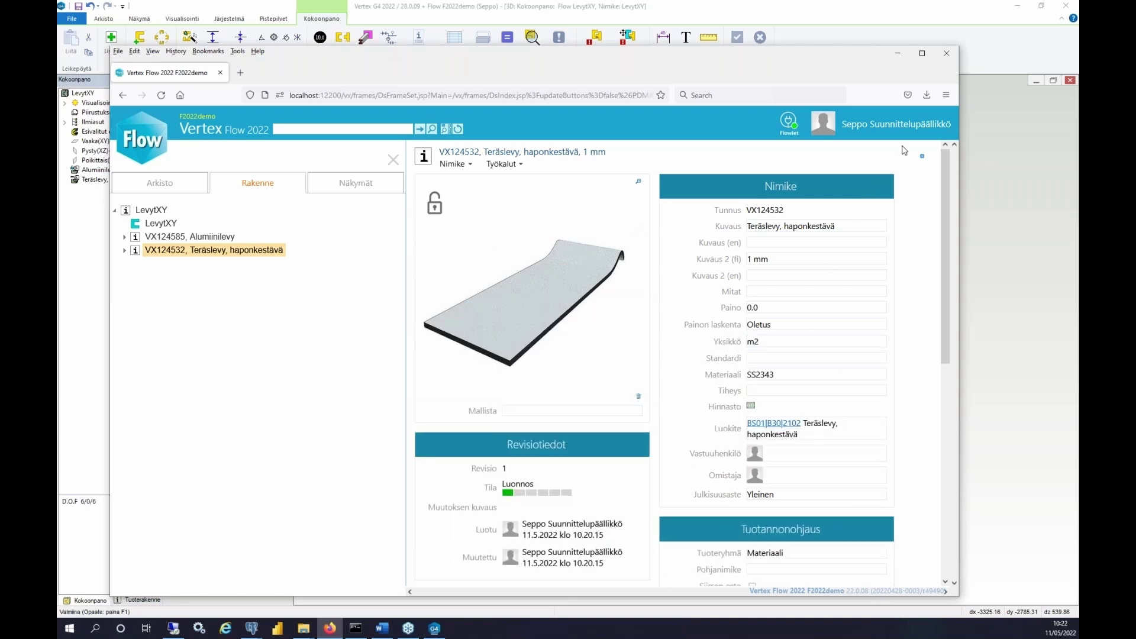
# Open Attribute values in the portal's system administration and start creating a new attribute value.
pyautogui.click(912, 130)
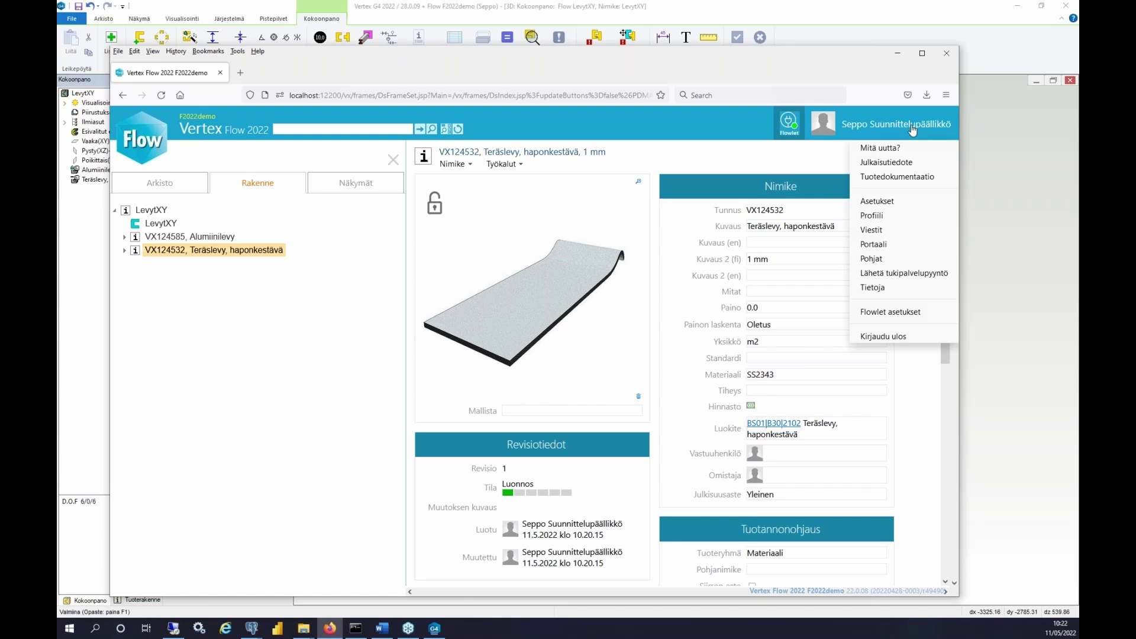
pyautogui.click(884, 247)
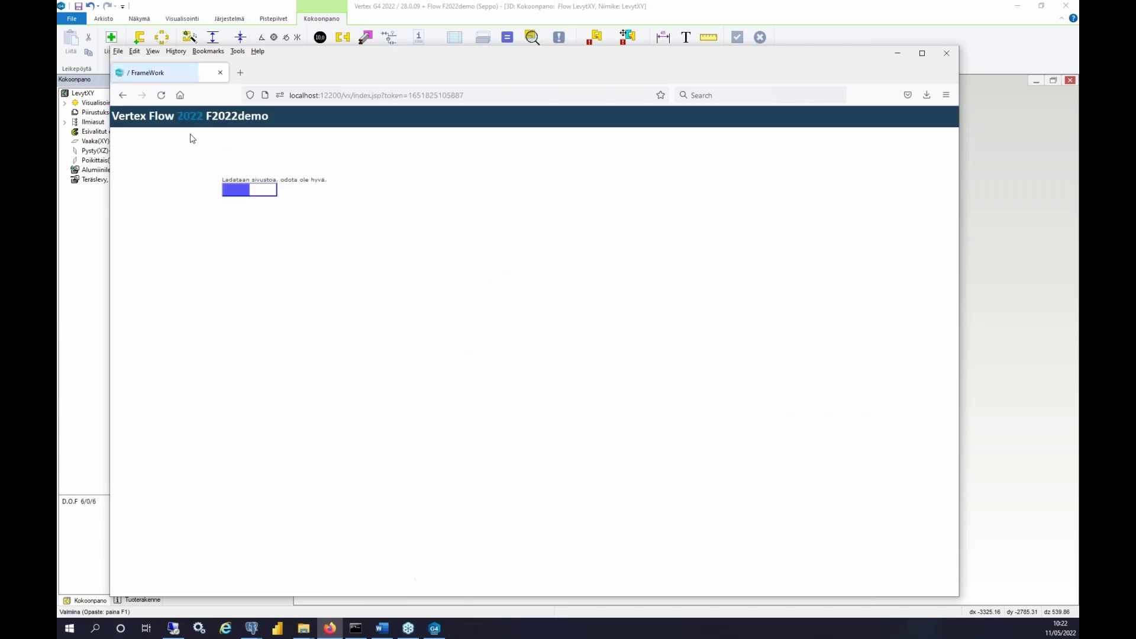
pyautogui.click(116, 172)
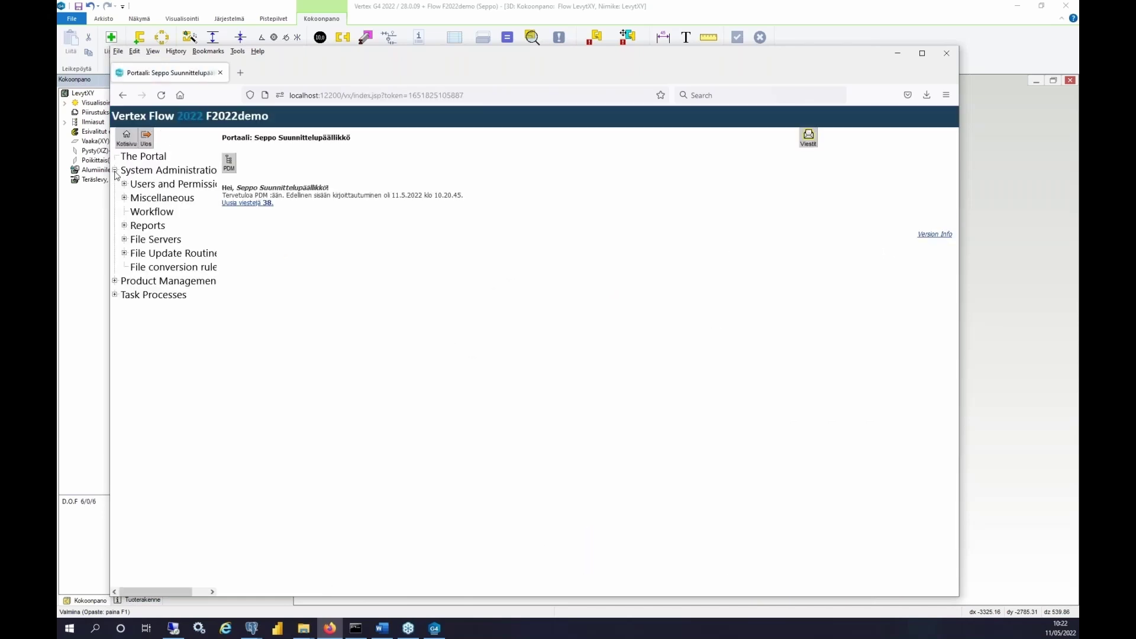
pyautogui.click(126, 199)
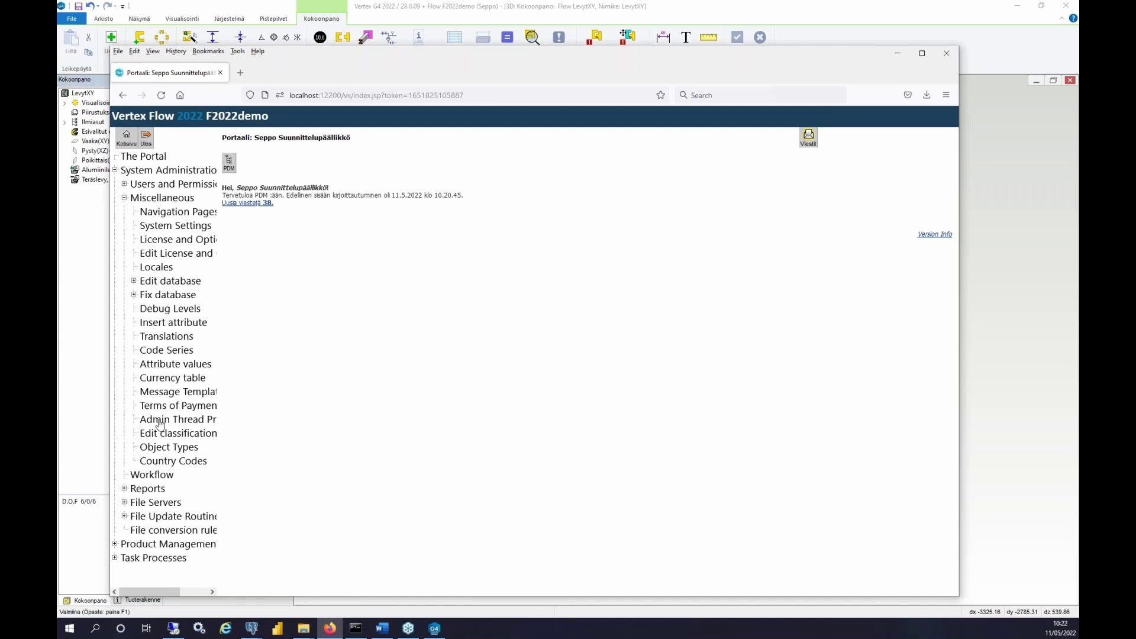
pyautogui.click(172, 367)
pyautogui.click(927, 195)
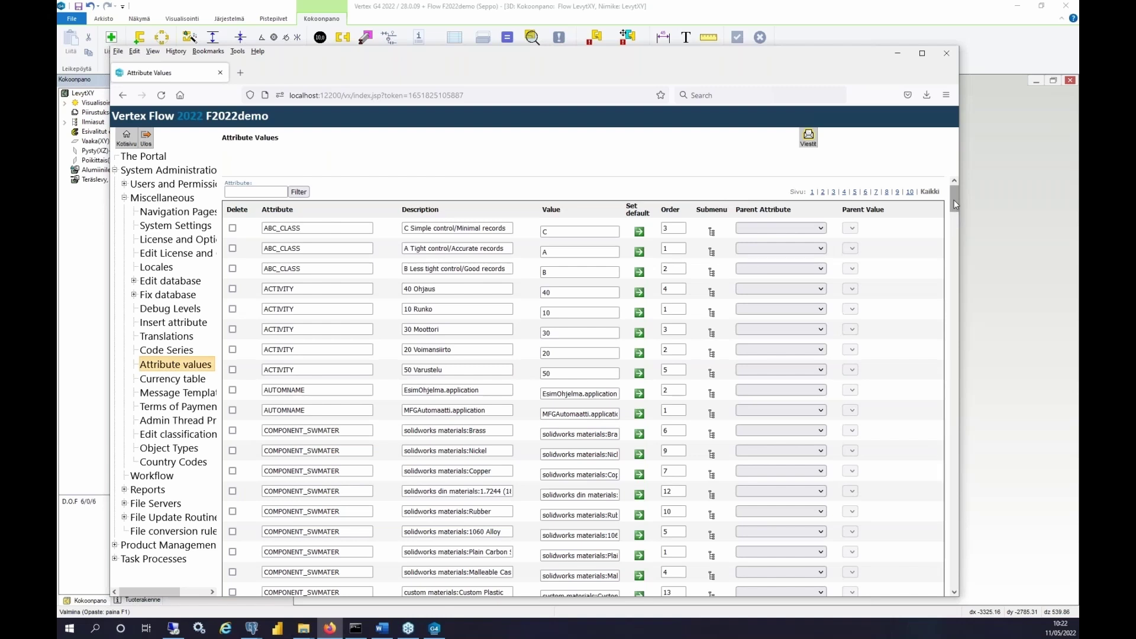
pyautogui.moveTo(954, 200); pyautogui.dragTo(953, 571)
pyautogui.click(260, 581)
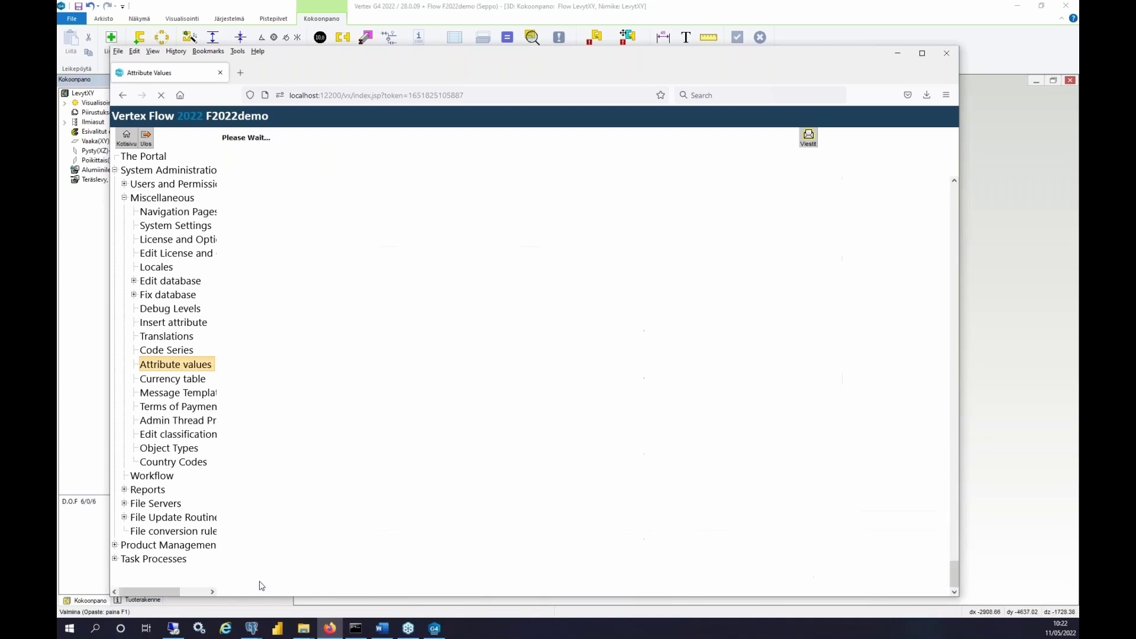
# Create an attribute value for UNIT with description mm2, value MM2 and order 1, and save it.
pyautogui.click(304, 193)
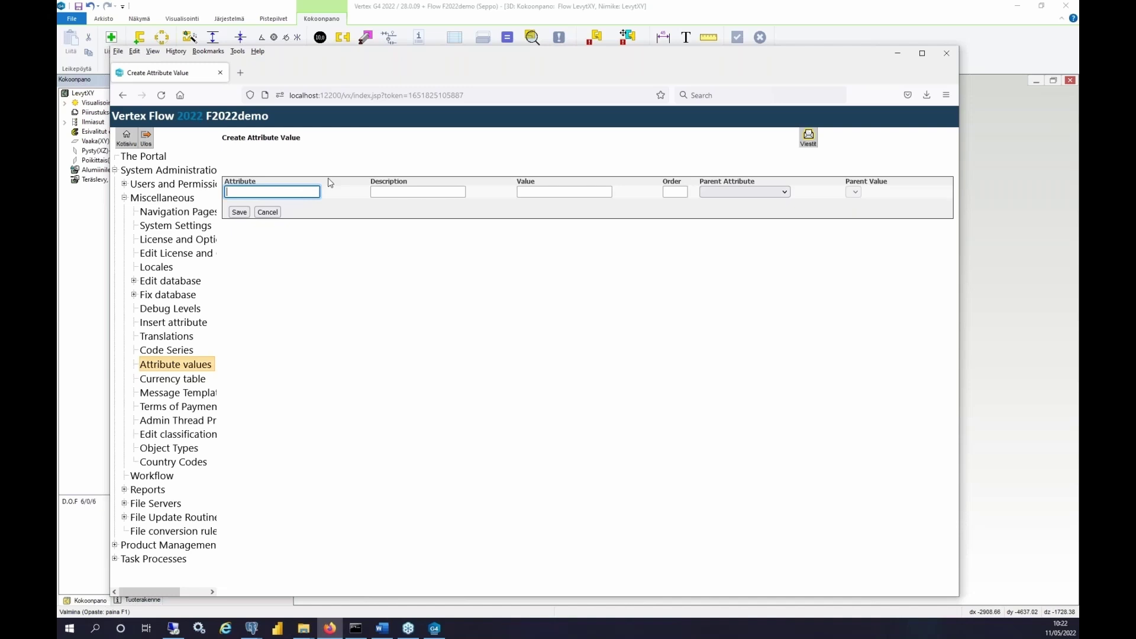
pyautogui.write('UN')
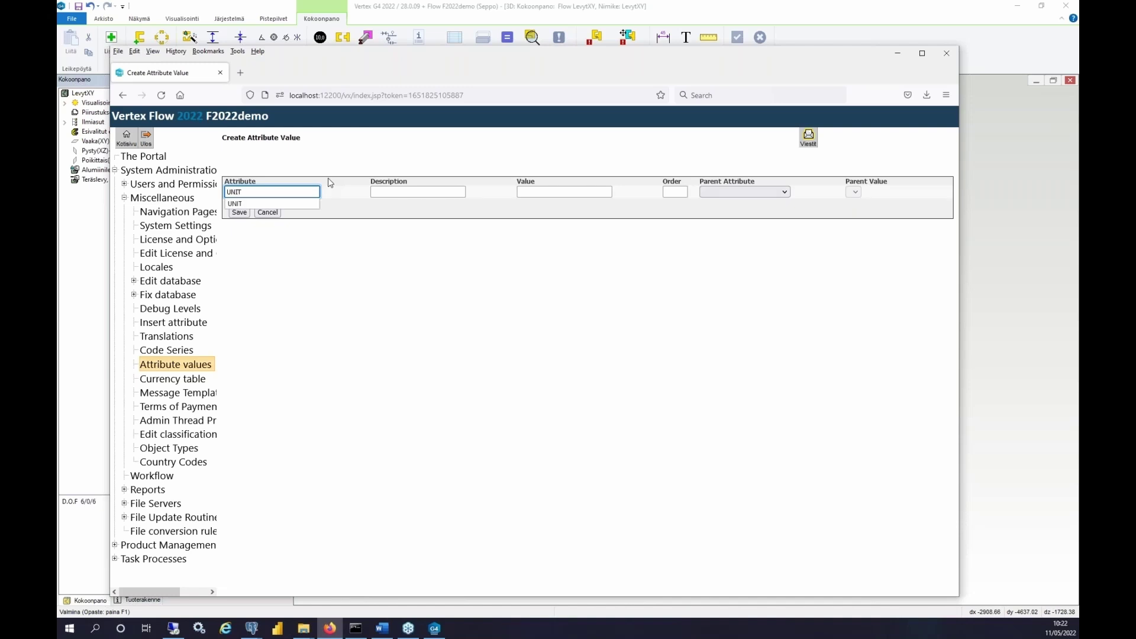
pyautogui.write('IT')
pyautogui.click(406, 193)
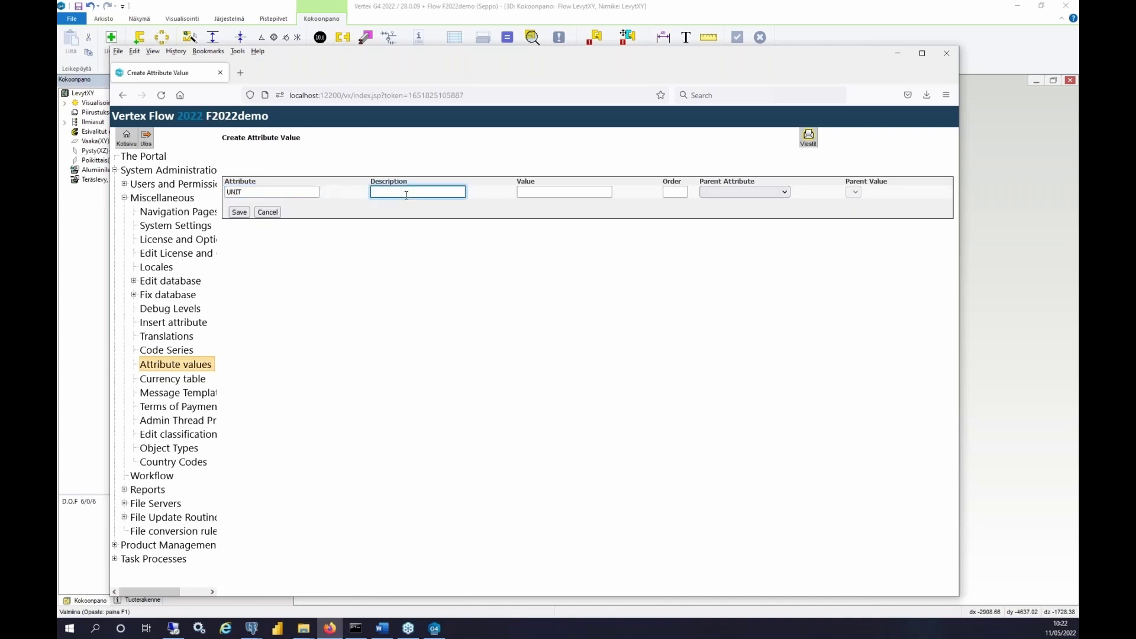
pyautogui.write('mm2')
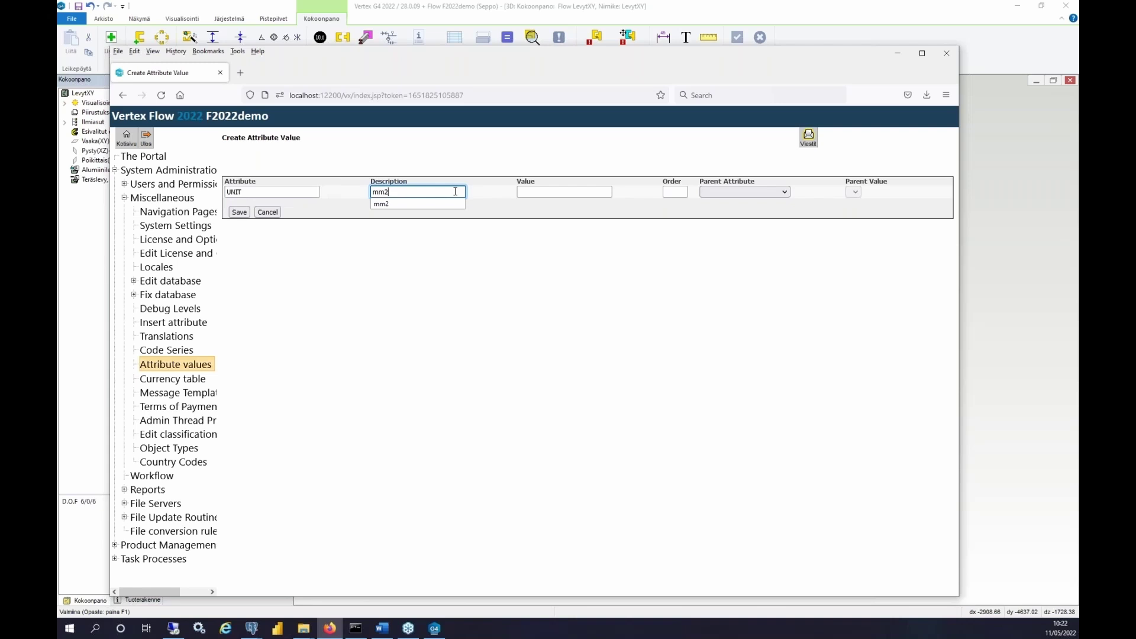
pyautogui.click(542, 188)
pyautogui.write('MM2')
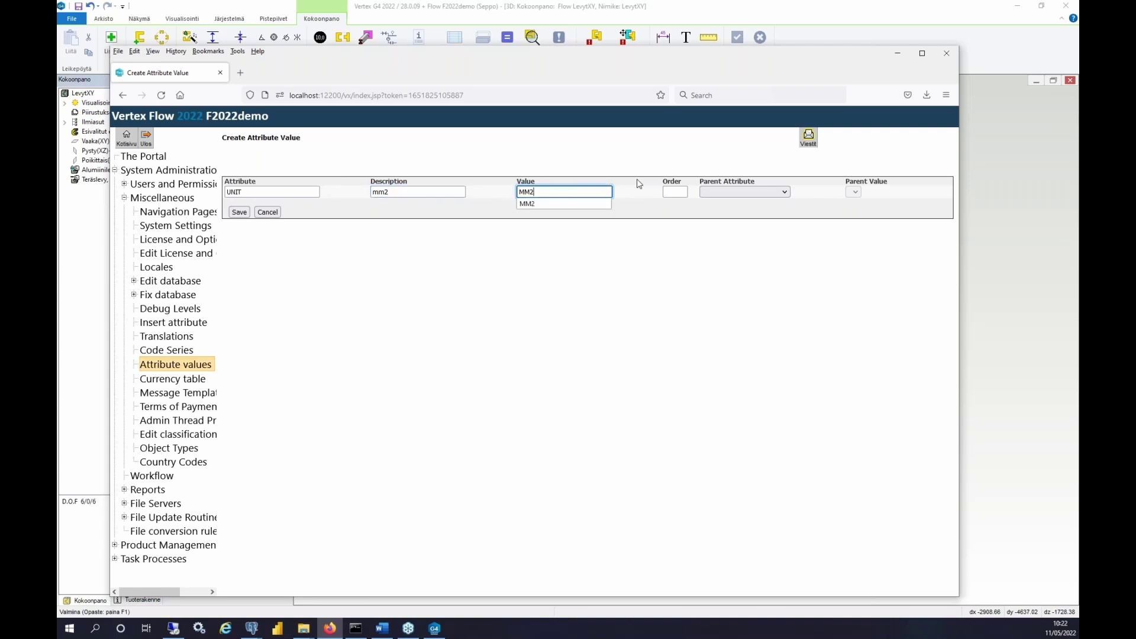
pyautogui.click(679, 193)
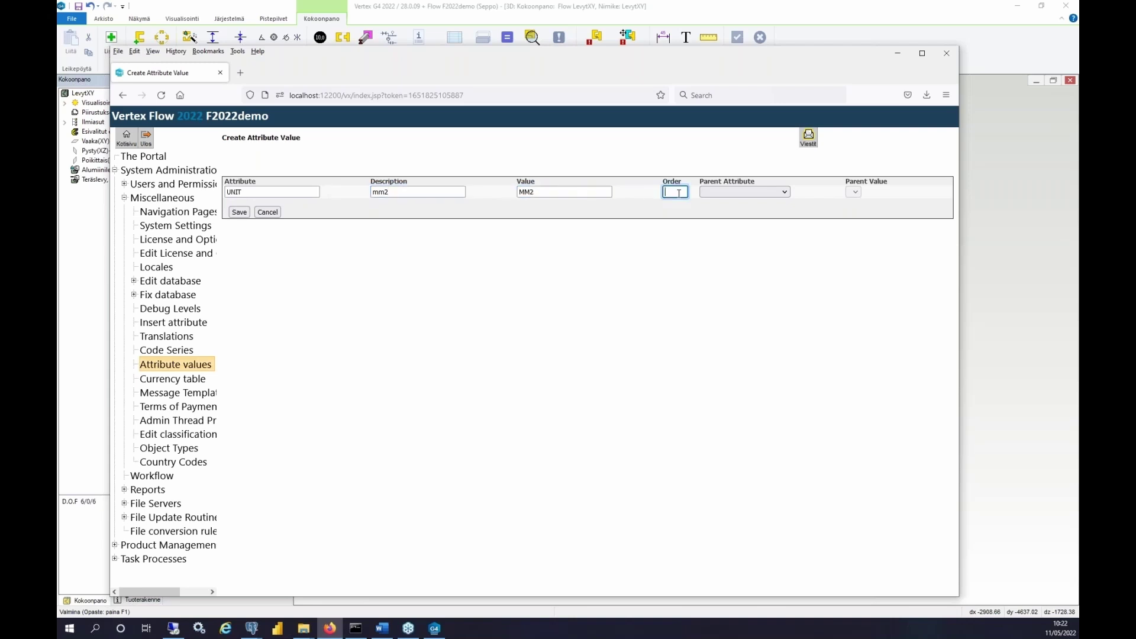
pyautogui.write('1')
pyautogui.click(239, 212)
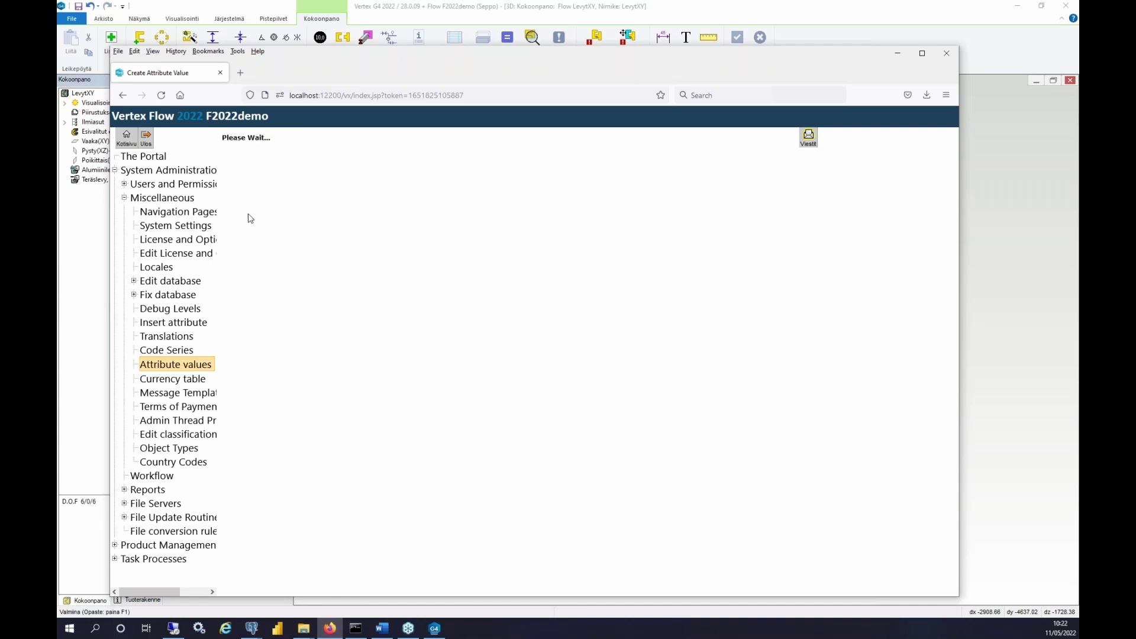
# Return to item VX124532, set its unit (Yksikkö) to mm2, and open LevytXY to check the steel sheet's structure row.
pyautogui.click(127, 138)
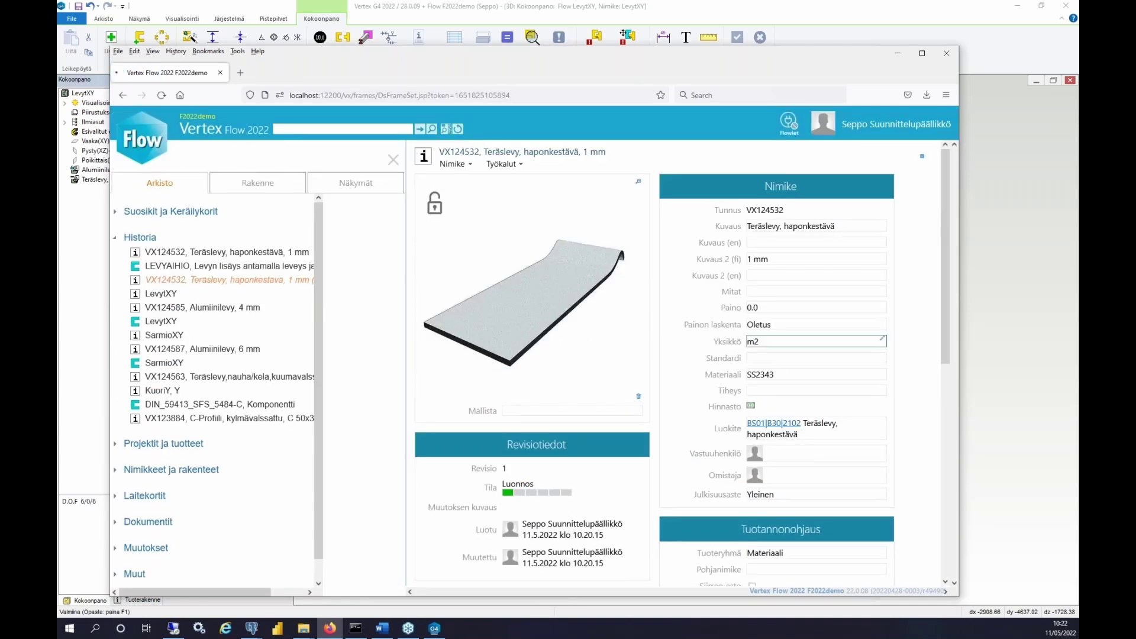
pyautogui.click(883, 343)
pyautogui.click(882, 343)
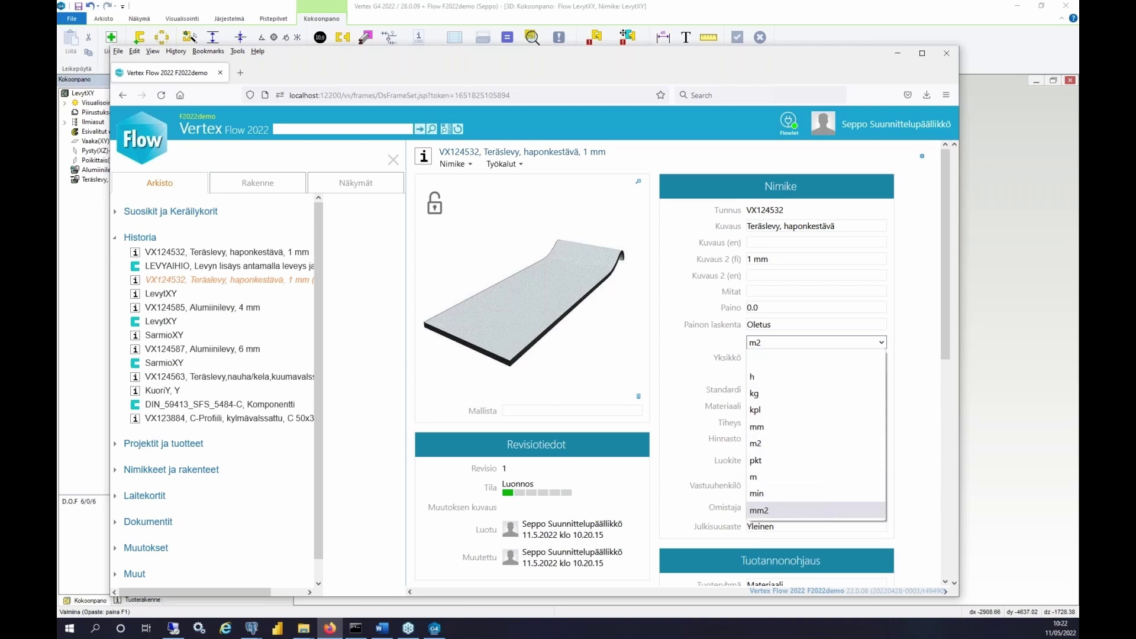
pyautogui.click(814, 512)
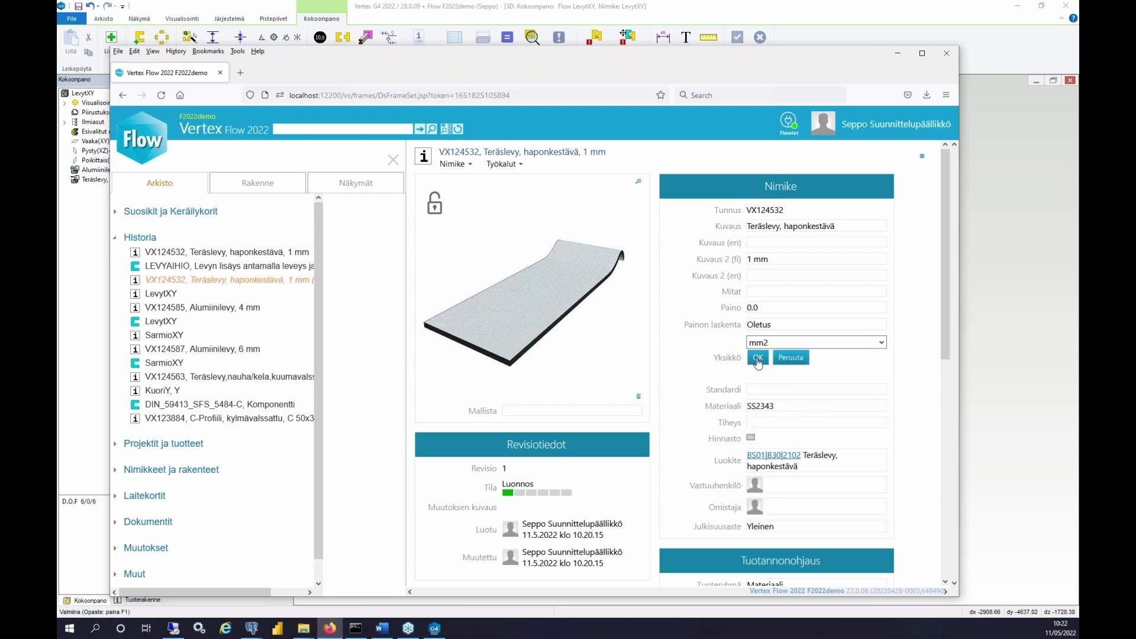
pyautogui.click(757, 359)
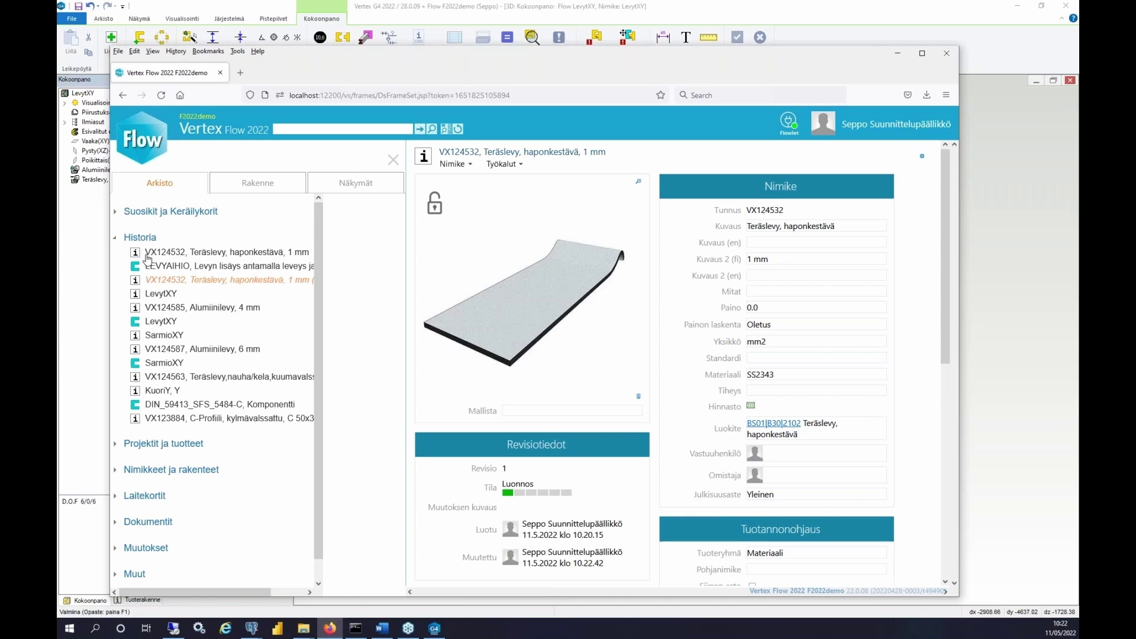
pyautogui.click(155, 294)
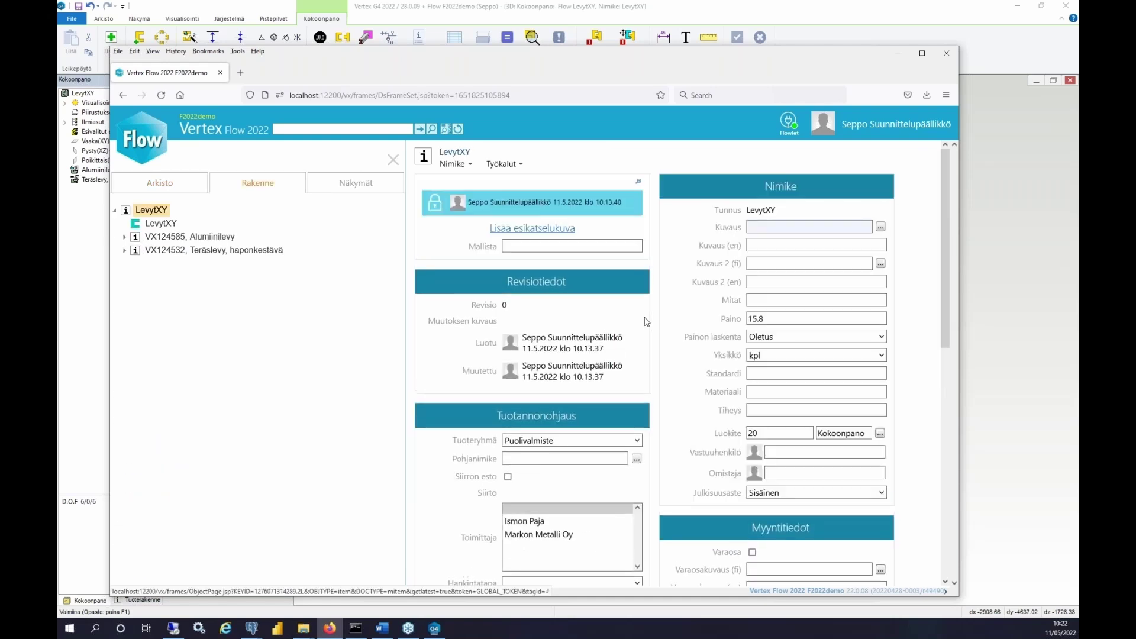
pyautogui.scroll(-2, 787, 473)
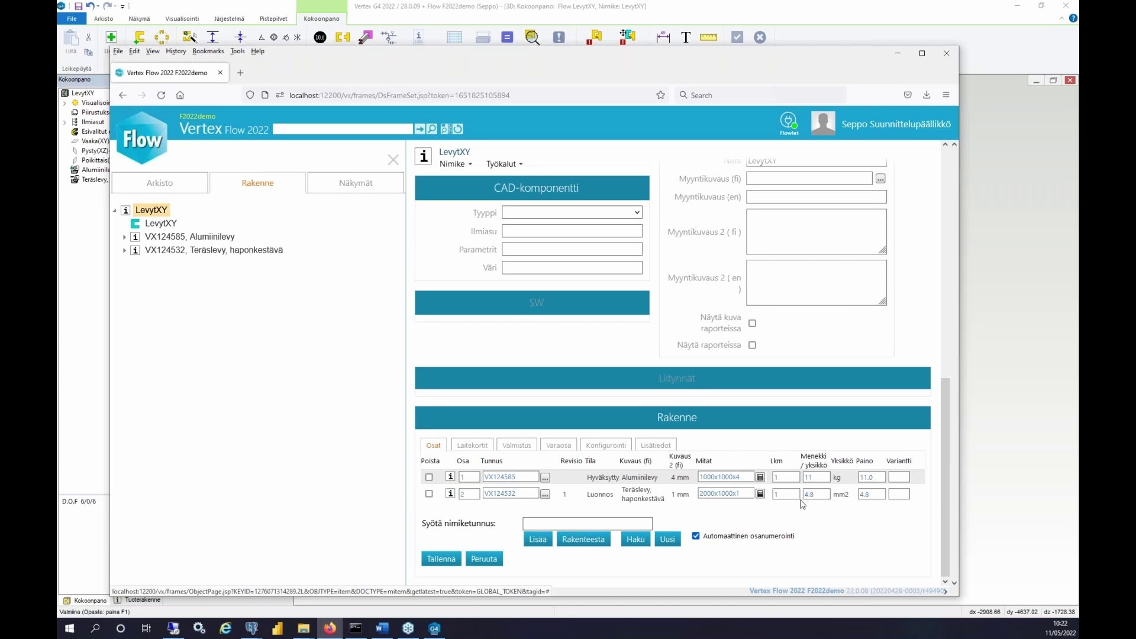
# Switch to Vertex G4, return the LevytXY item and assembly model to Flow with Ylikirjoita vanha, and close the returned item's page.
pyautogui.click(1019, 391)
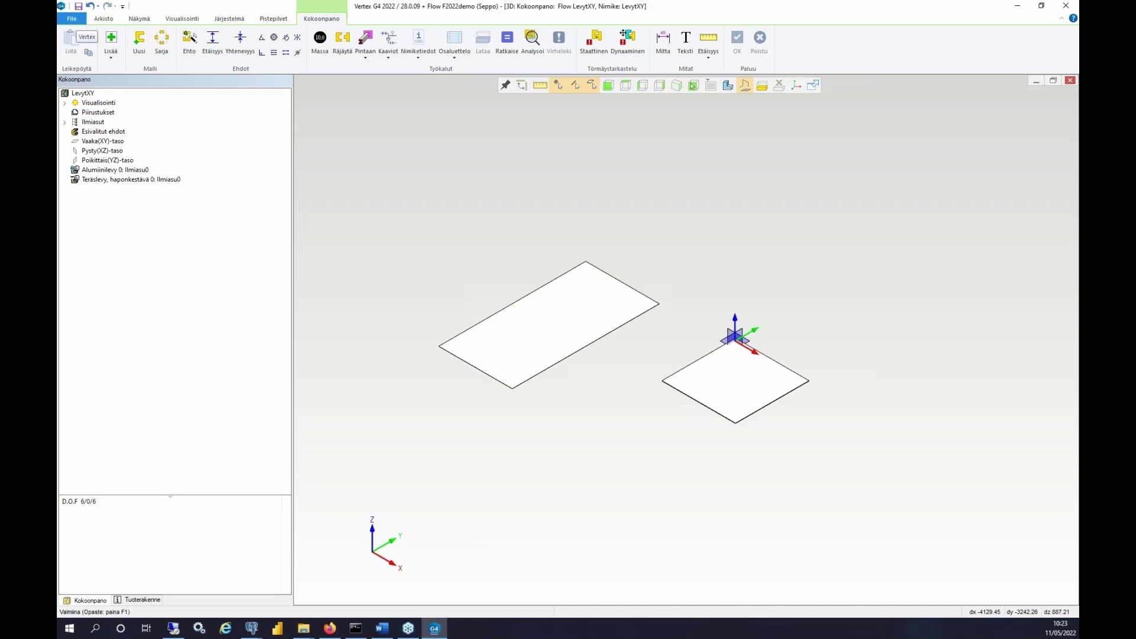
pyautogui.click(71, 19)
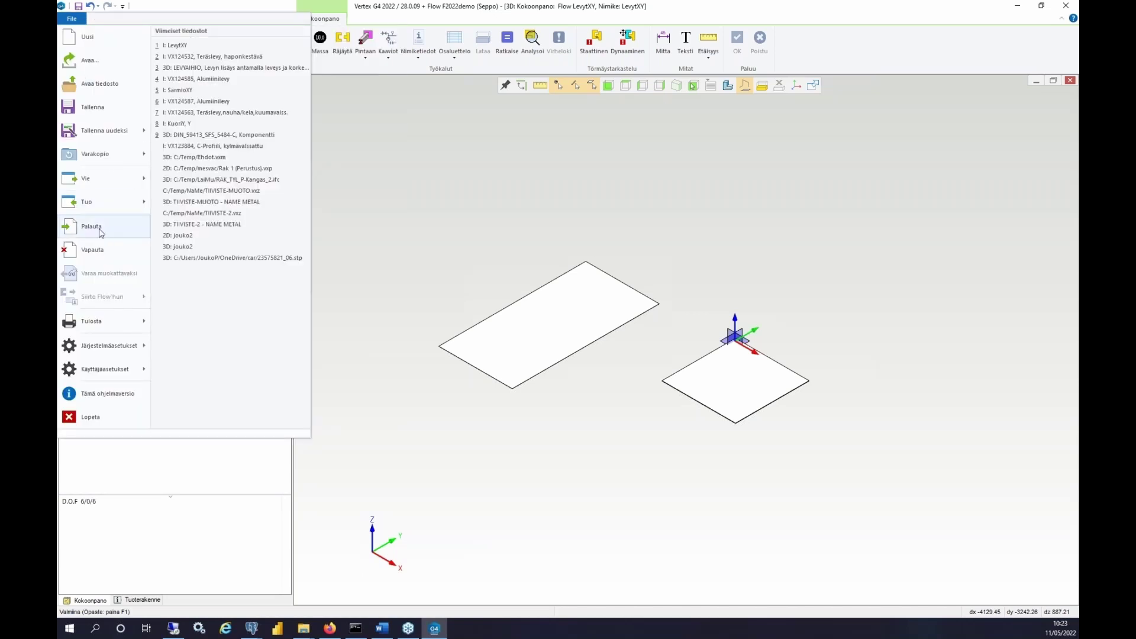
pyautogui.click(92, 227)
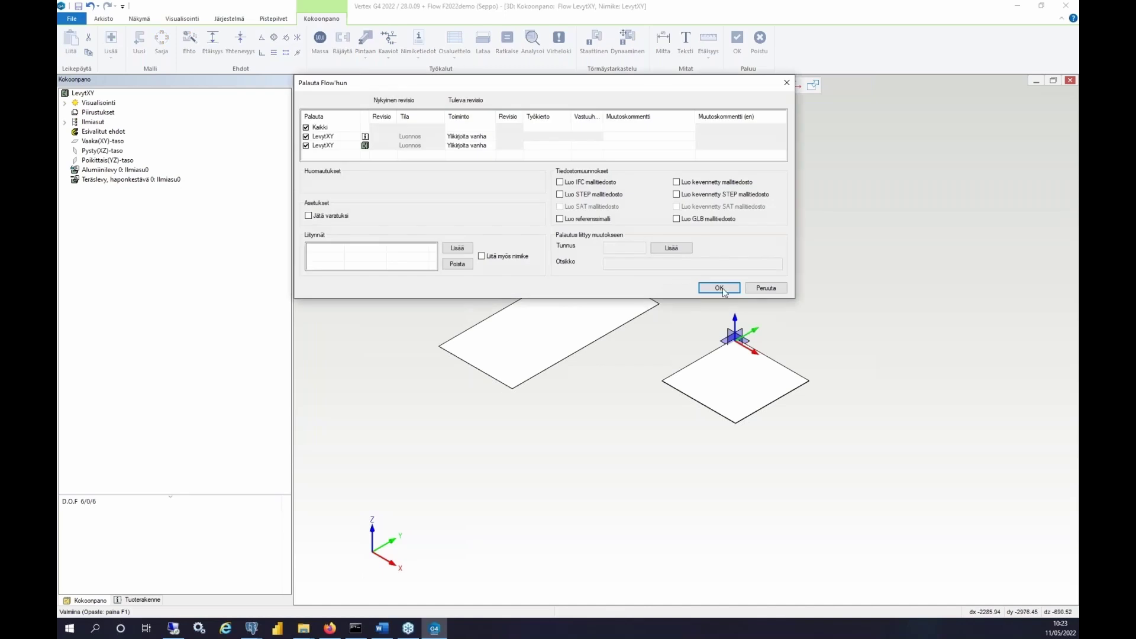
pyautogui.click(719, 288)
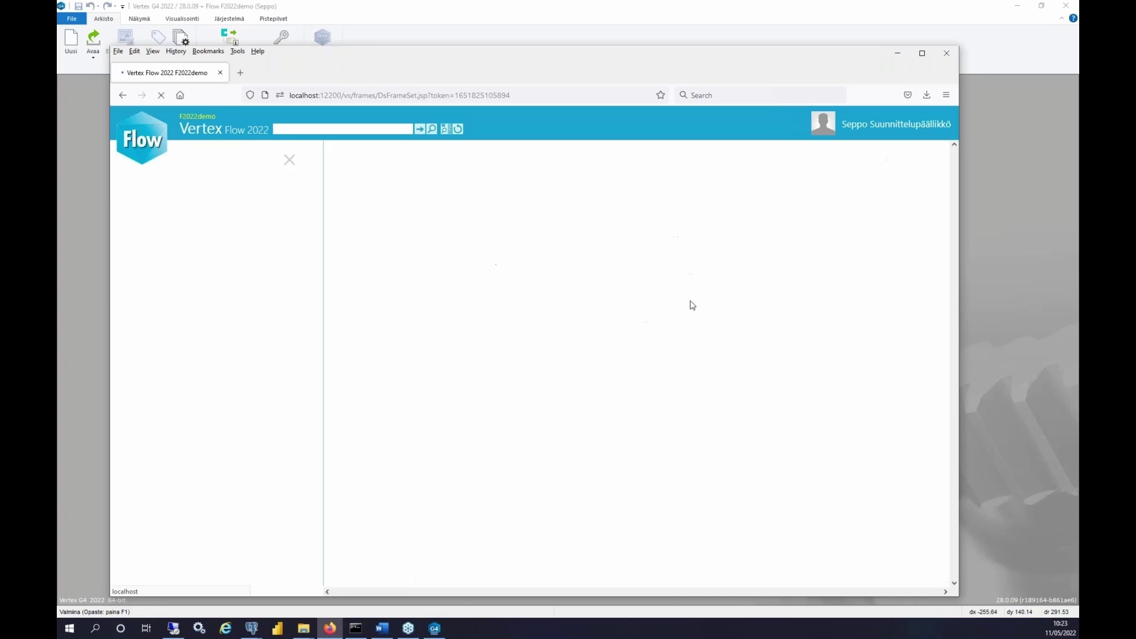
pyautogui.scroll(-10, 666, 322)
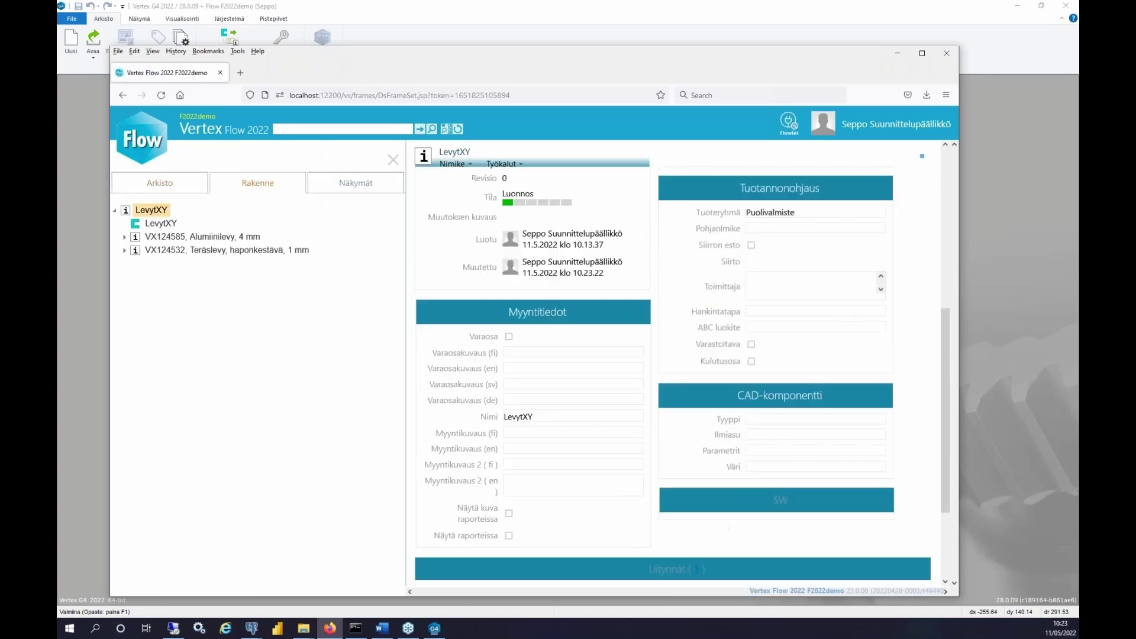
pyautogui.hotkey('alt', 'F4')
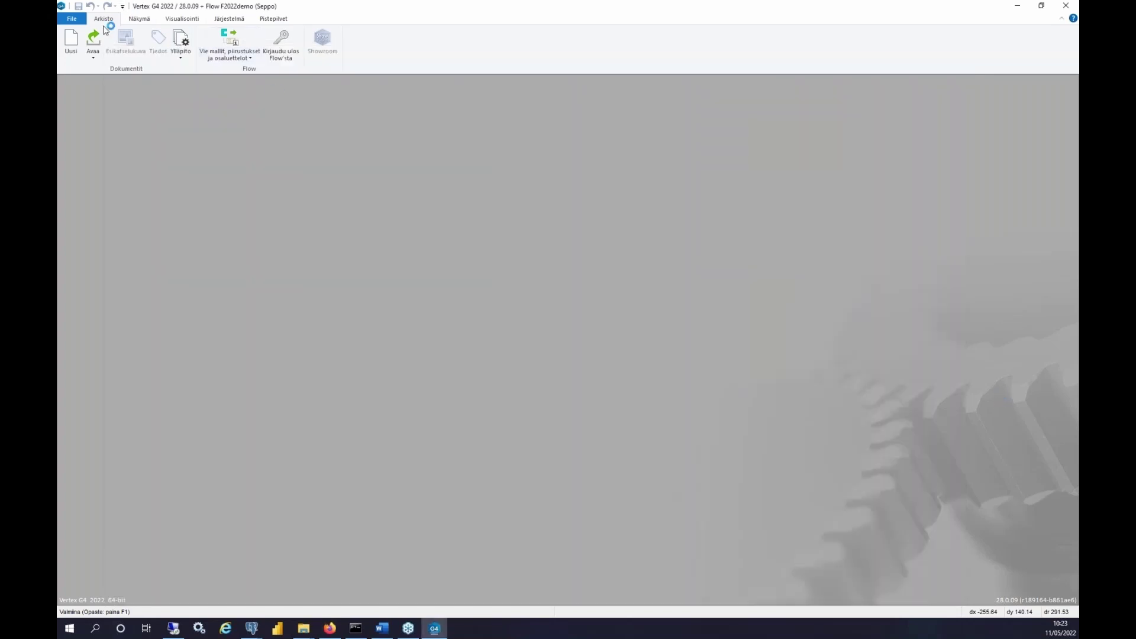
# Open the LevytXY assembly for editing (Muokattavaksi) and delete its acid-resistant steel sheet.
pyautogui.click(96, 43)
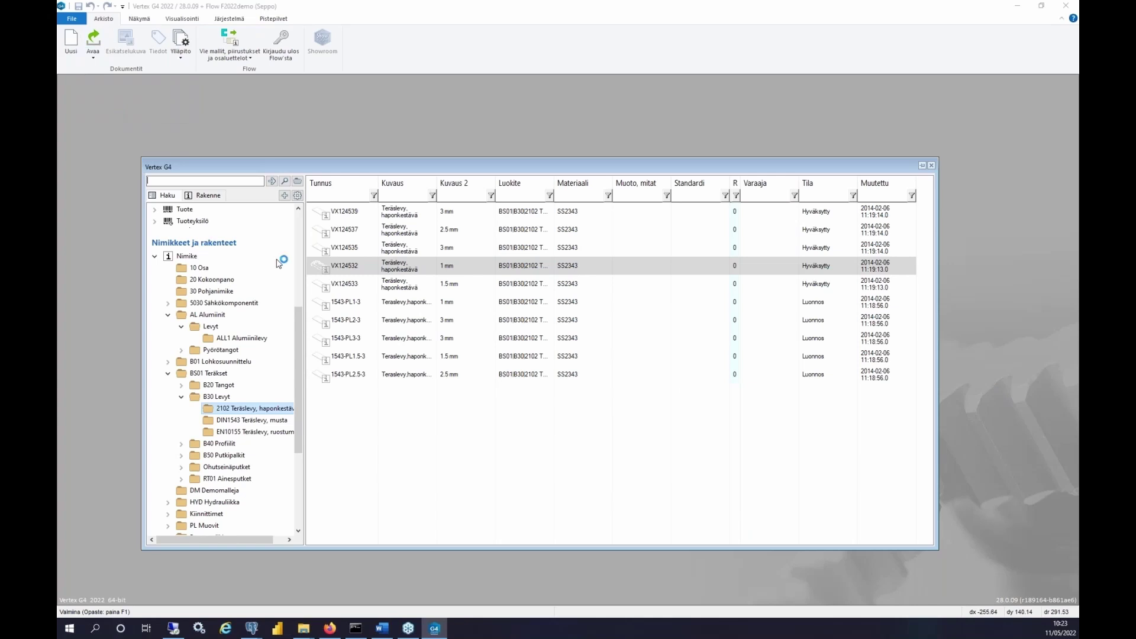
pyautogui.click(299, 217)
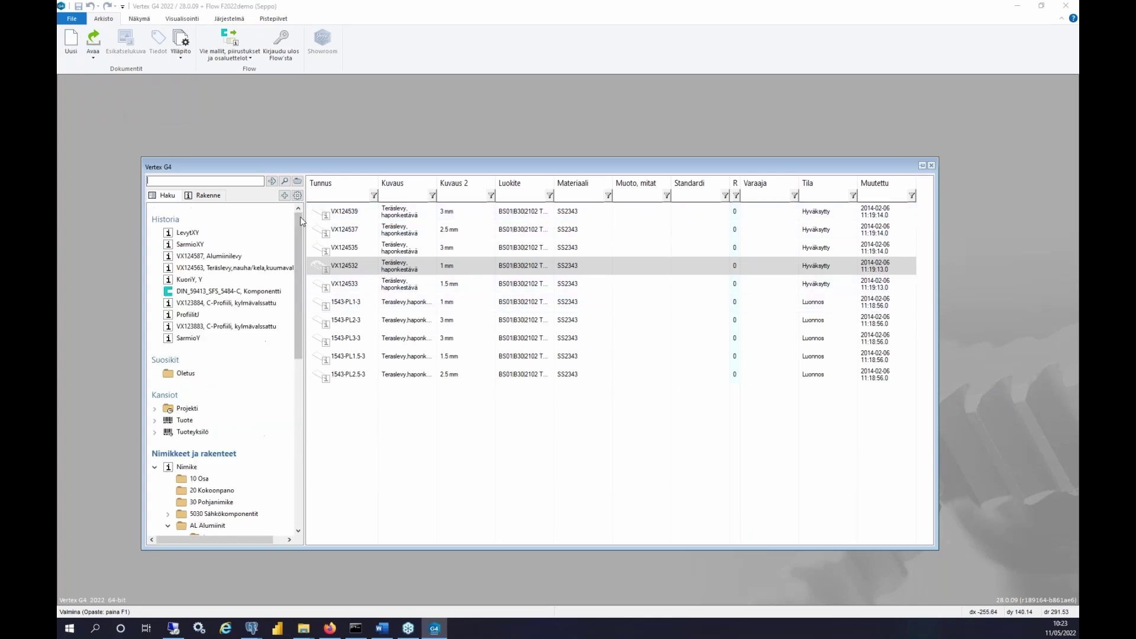
pyautogui.click(177, 232)
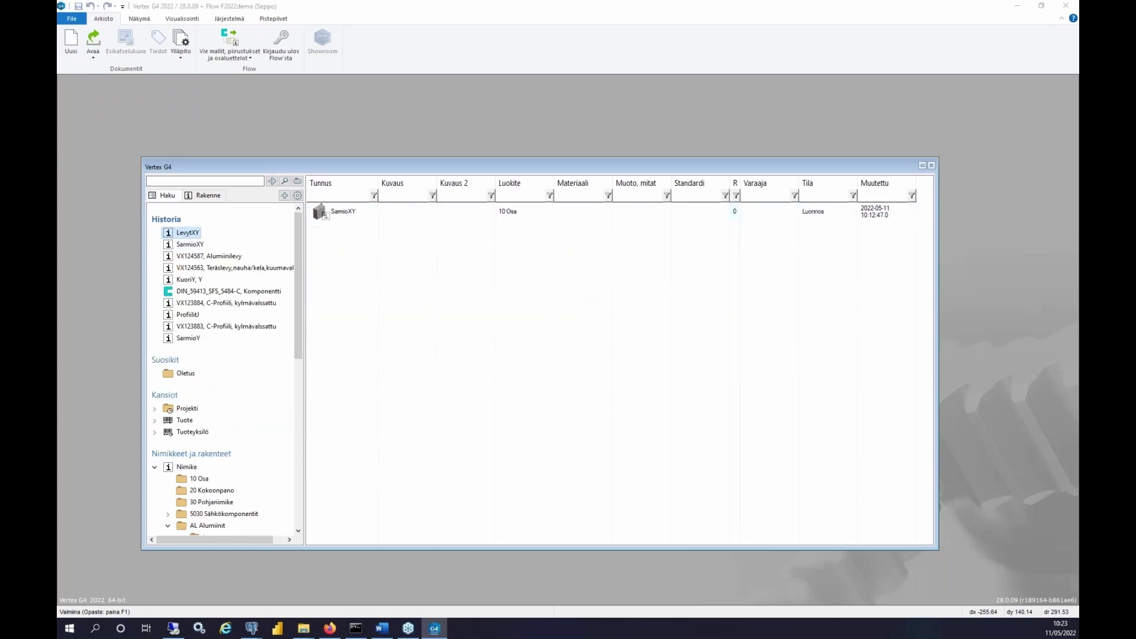
pyautogui.doubleClick(332, 214)
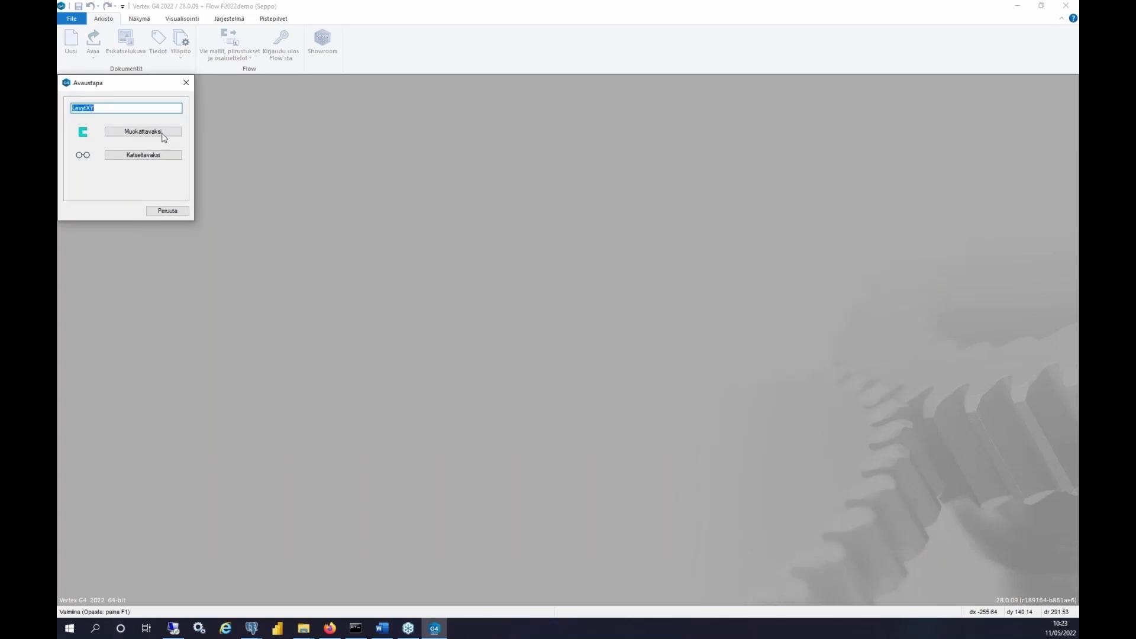
pyautogui.click(143, 131)
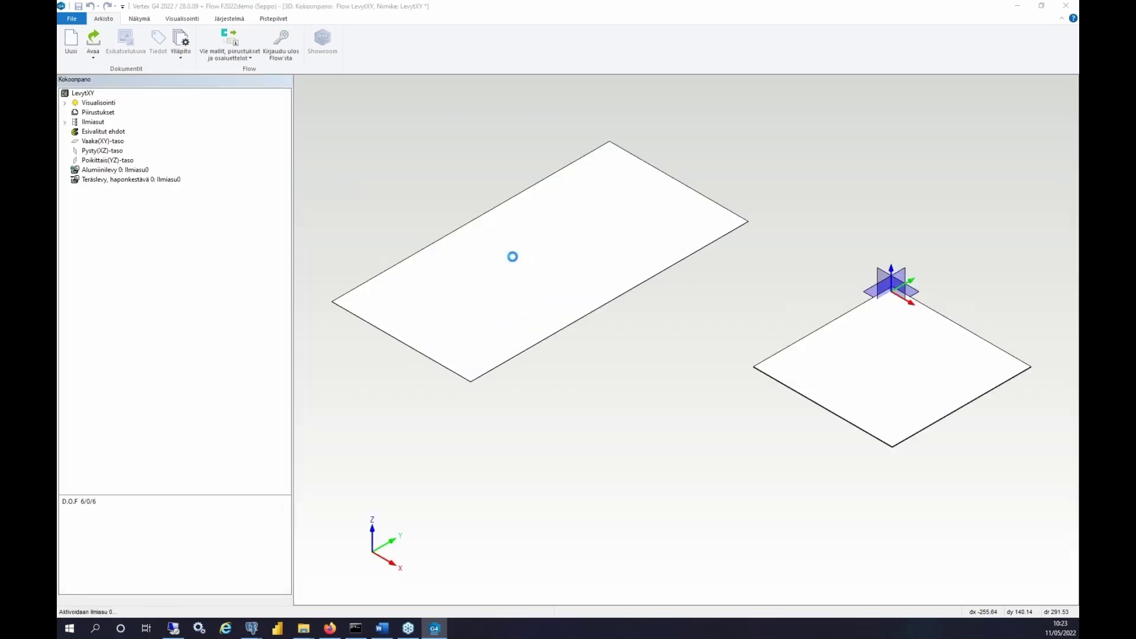
pyautogui.click(515, 261)
pyautogui.press('Delete')
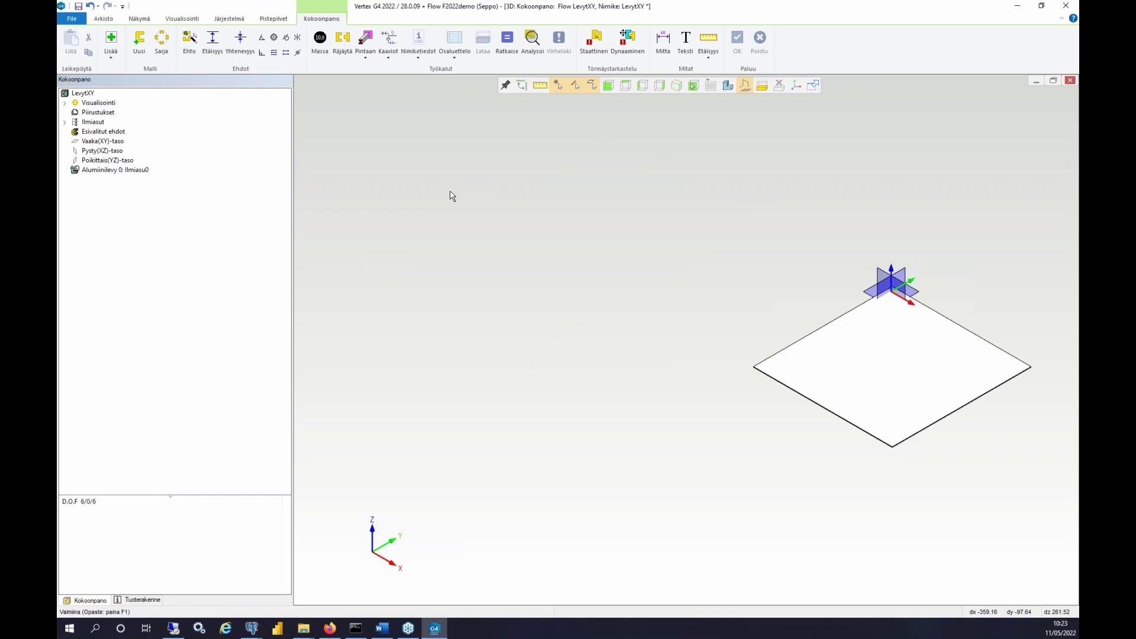
# Start adding steel sheet VX124532 to the assembly using the LEVYAIHIO option that takes width and height.
pyautogui.press('Insert')
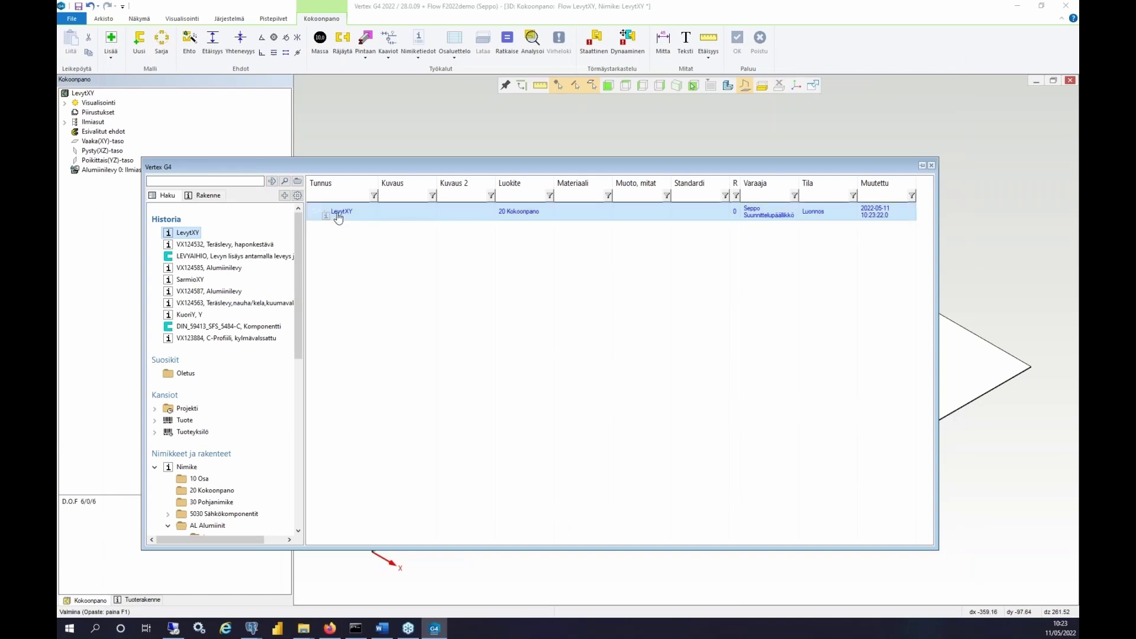
pyautogui.moveTo(338, 218)
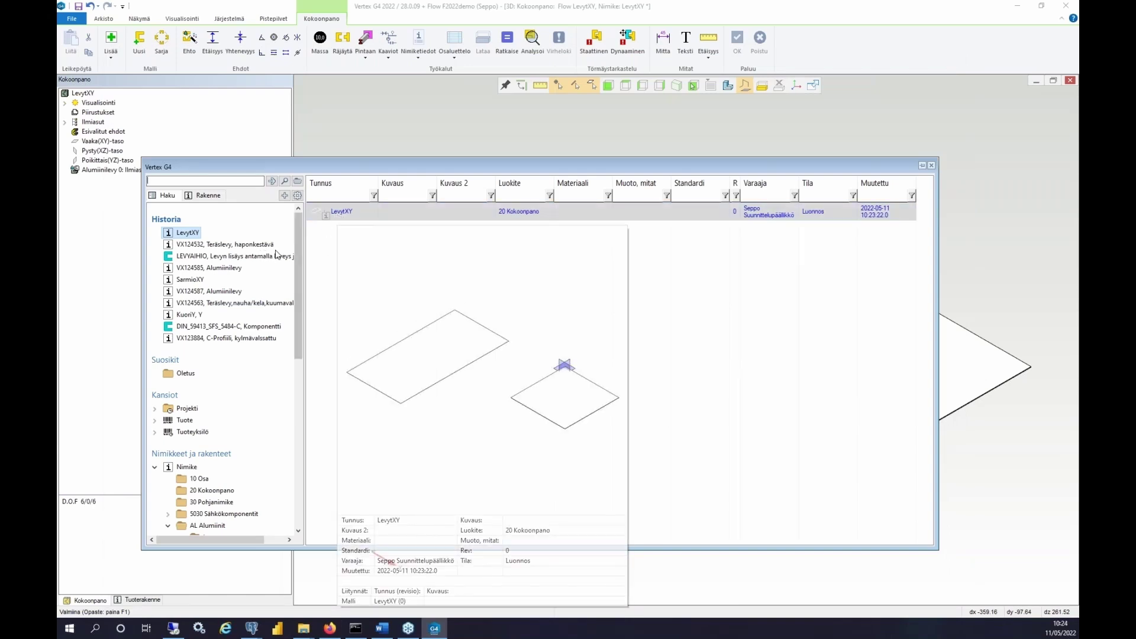
pyautogui.click(218, 245)
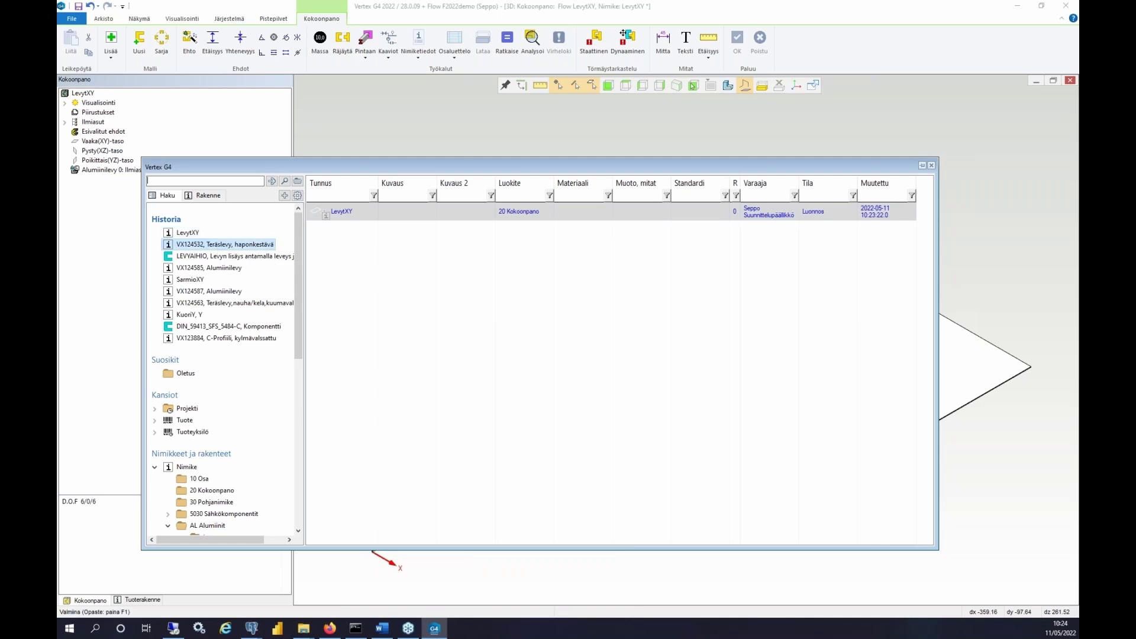
pyautogui.moveTo(327, 219); pyautogui.dragTo(386, 132)
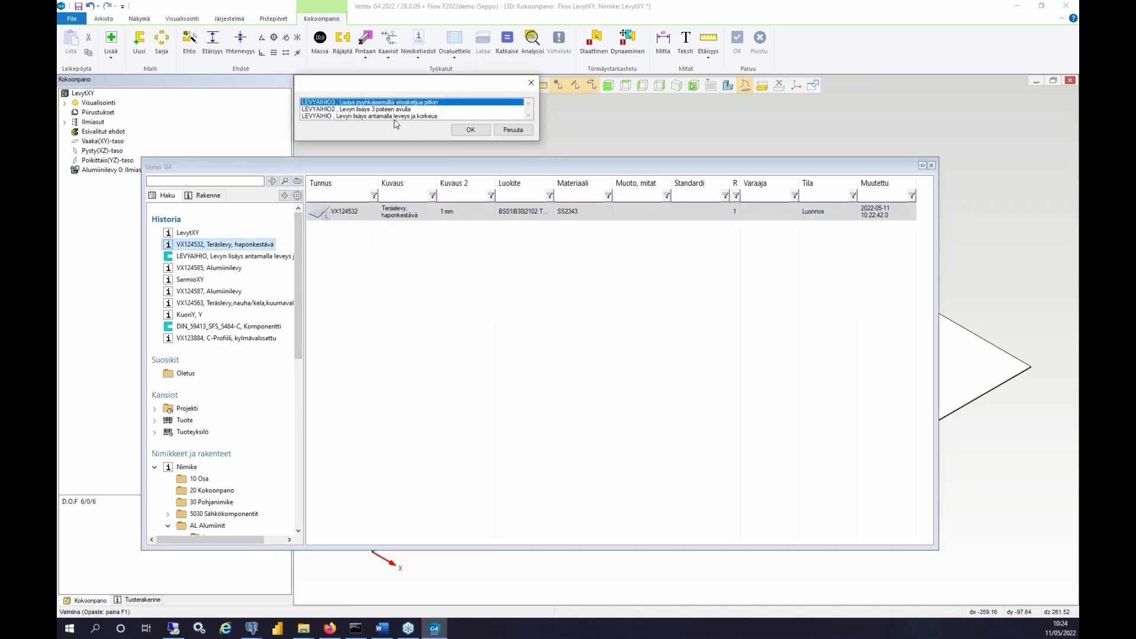
pyautogui.doubleClick(394, 110)
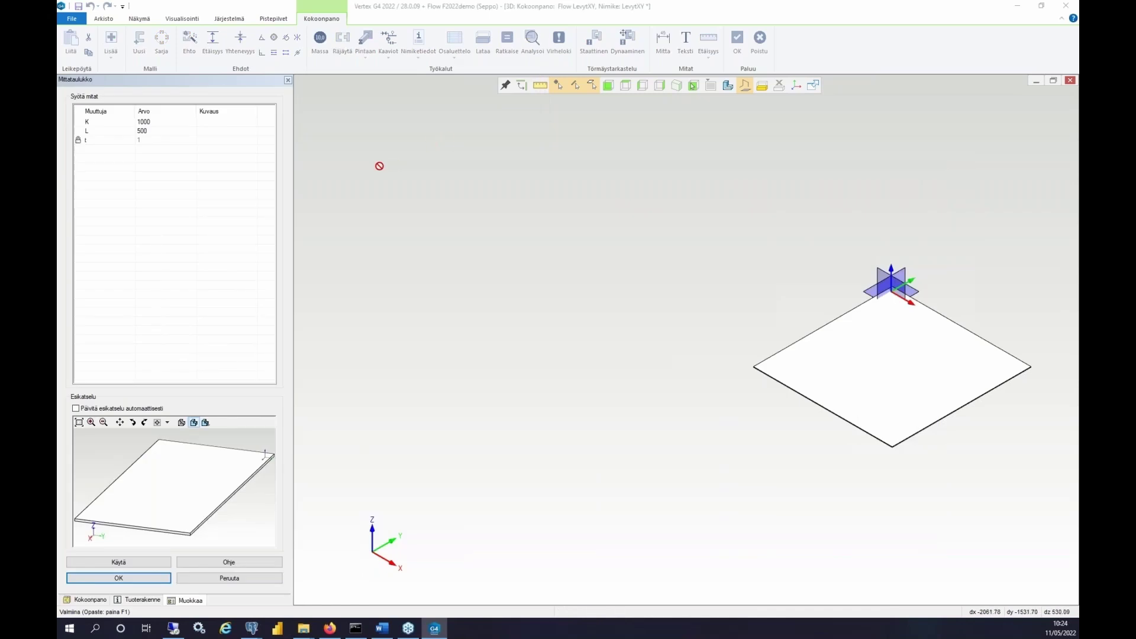
# Set the new steel sheet's dimension L to 2000, keep K at 1000, and accept the dimension table.
pyautogui.click(164, 125)
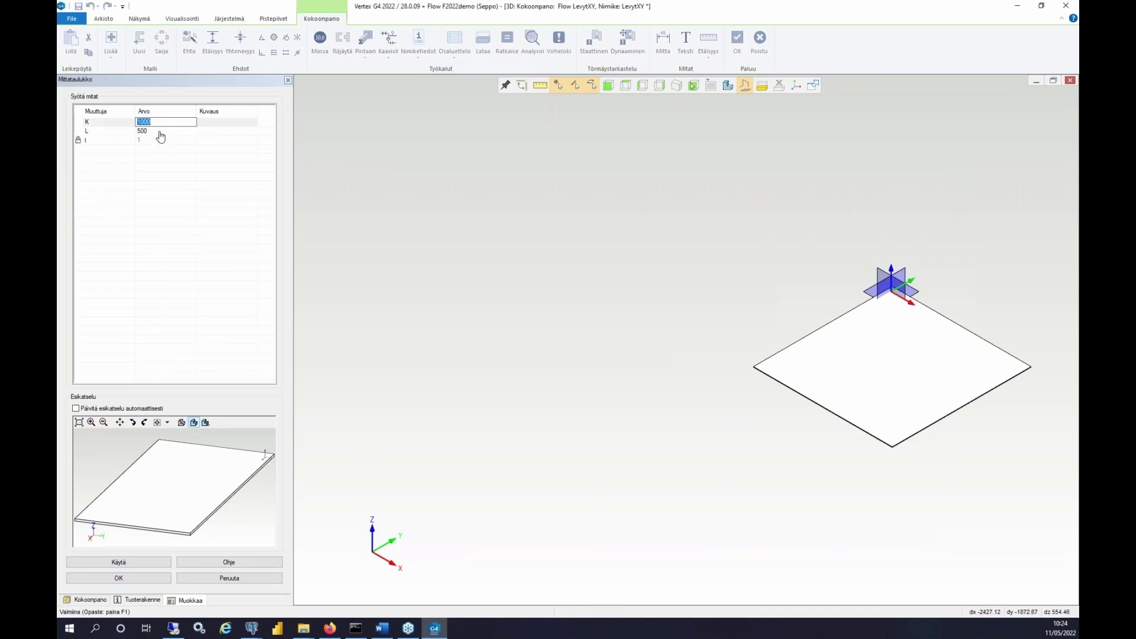
pyautogui.click(160, 133)
pyautogui.write('2000')
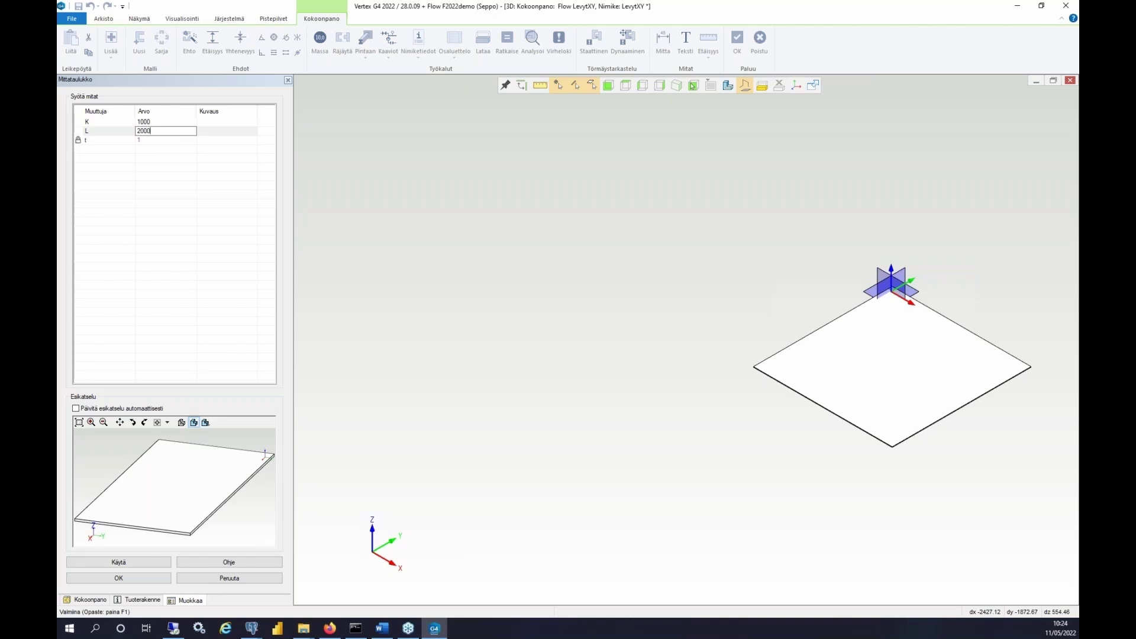
pyautogui.click(131, 579)
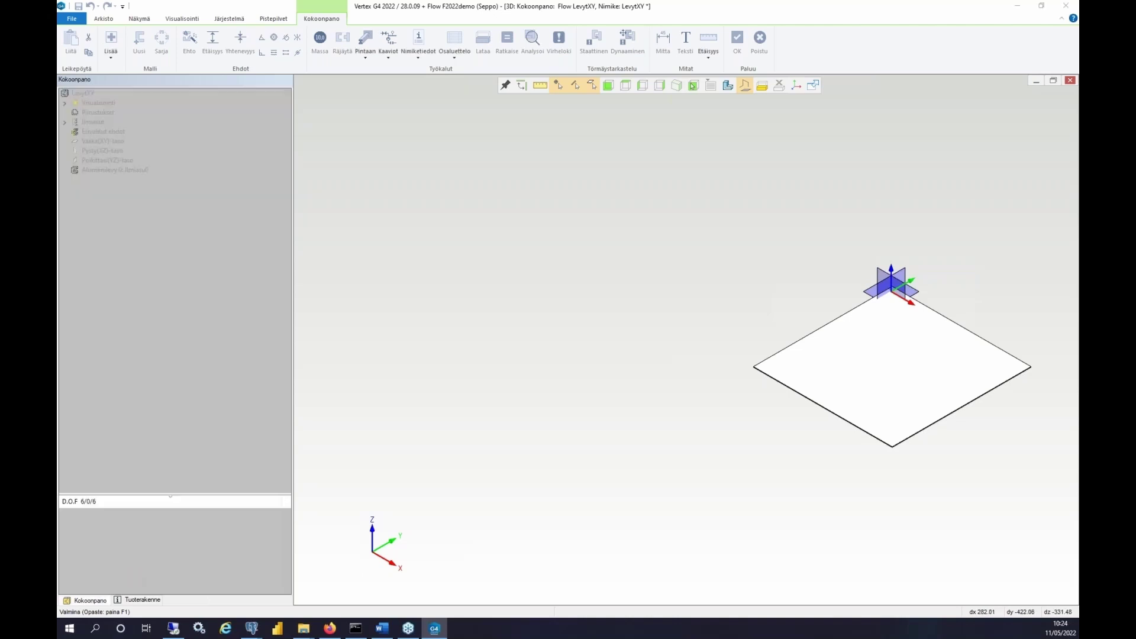
# Place one steel sheet in the free space beside the aluminium sheet and save the LevytXY model.
pyautogui.click(600, 173)
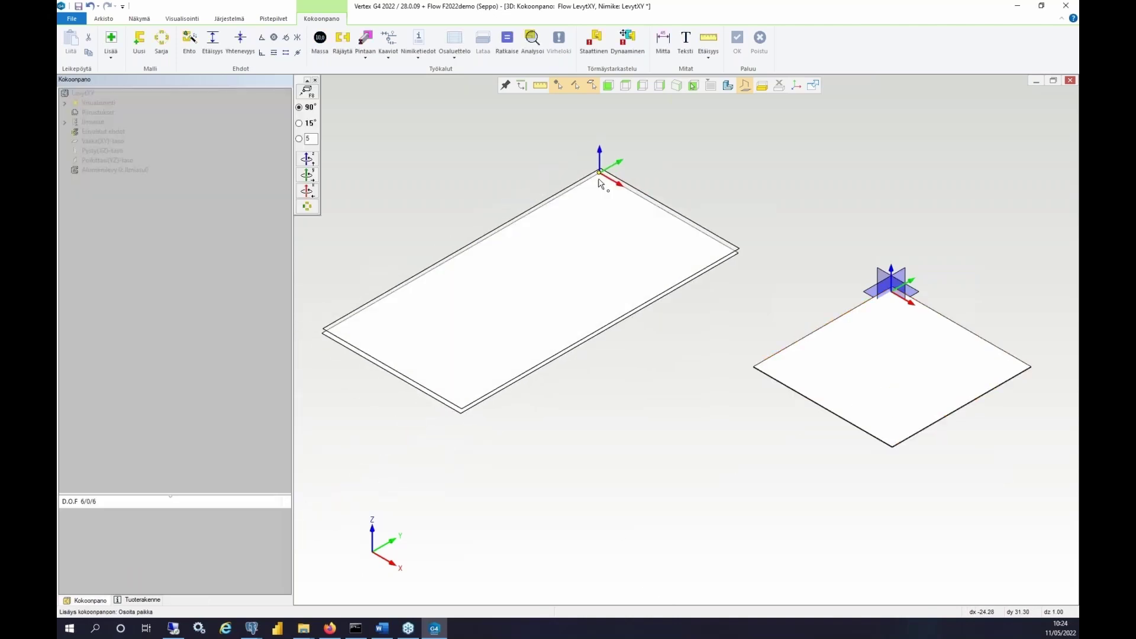
pyautogui.press('Escape')
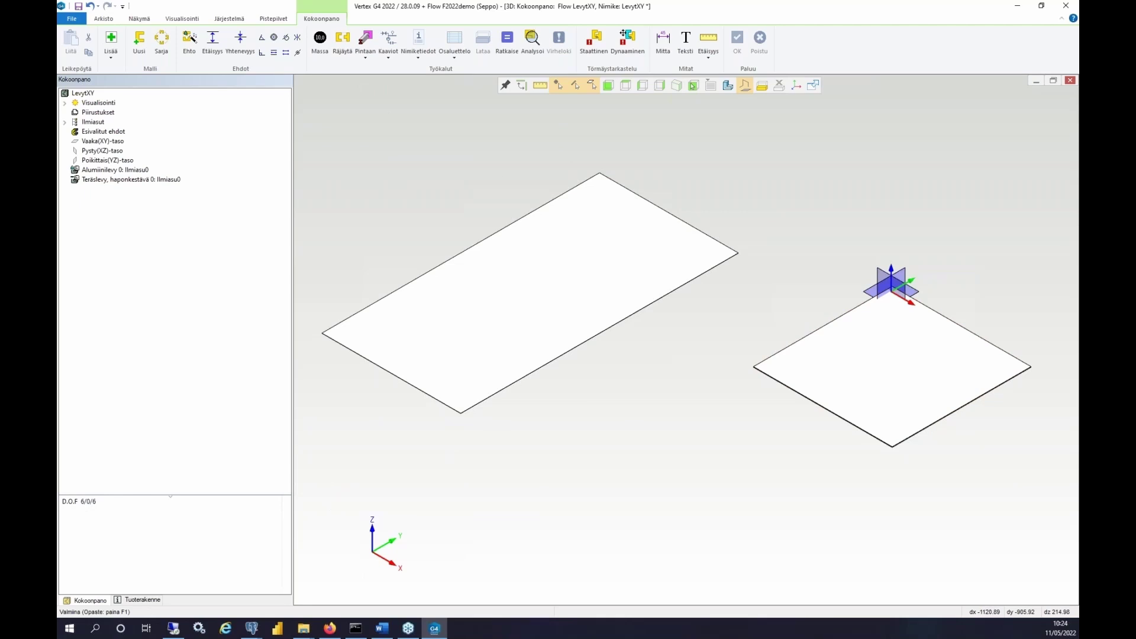
pyautogui.click(78, 6)
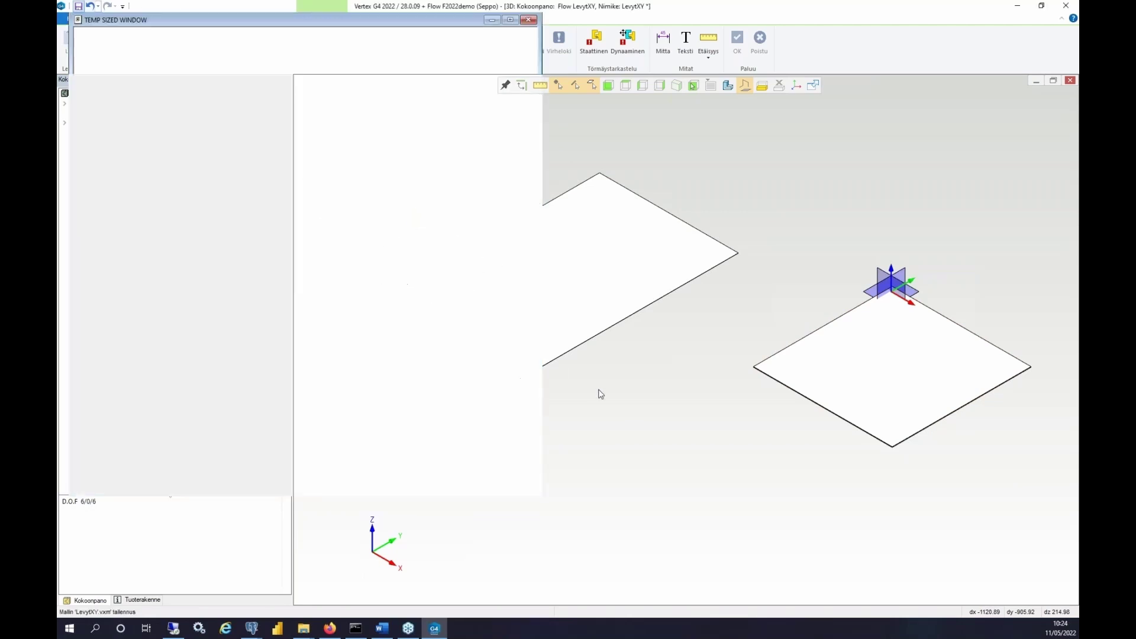